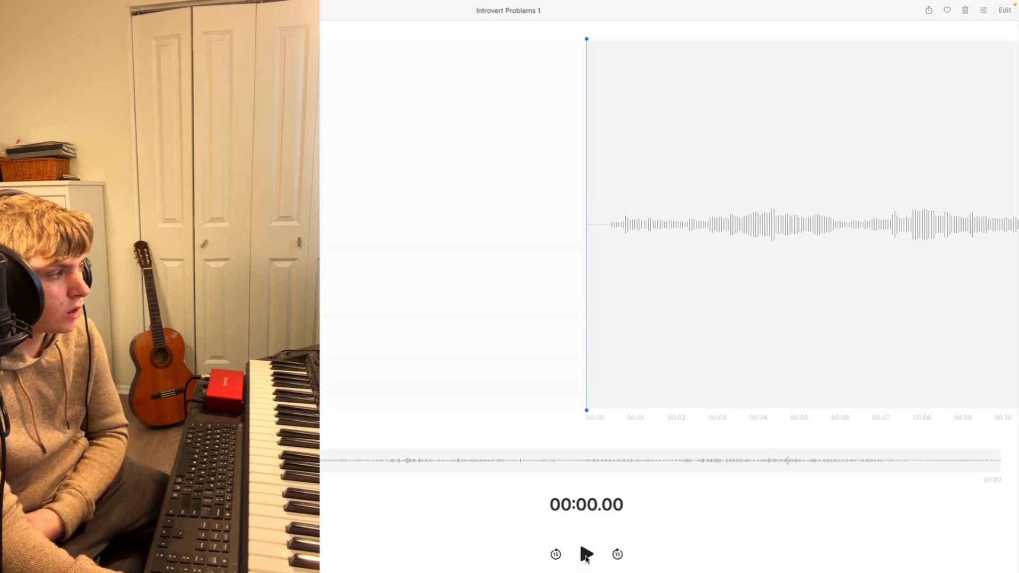
# Play the Introvert Problems 1 voice recording to hear the original idea, and pause it after listening.
pyautogui.click(587, 556)
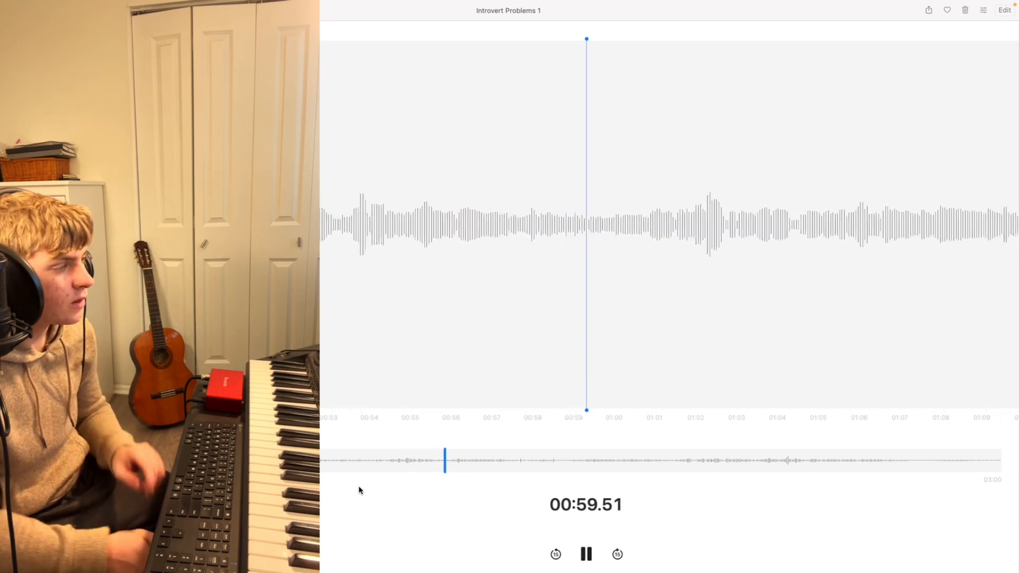
pyautogui.press('space')
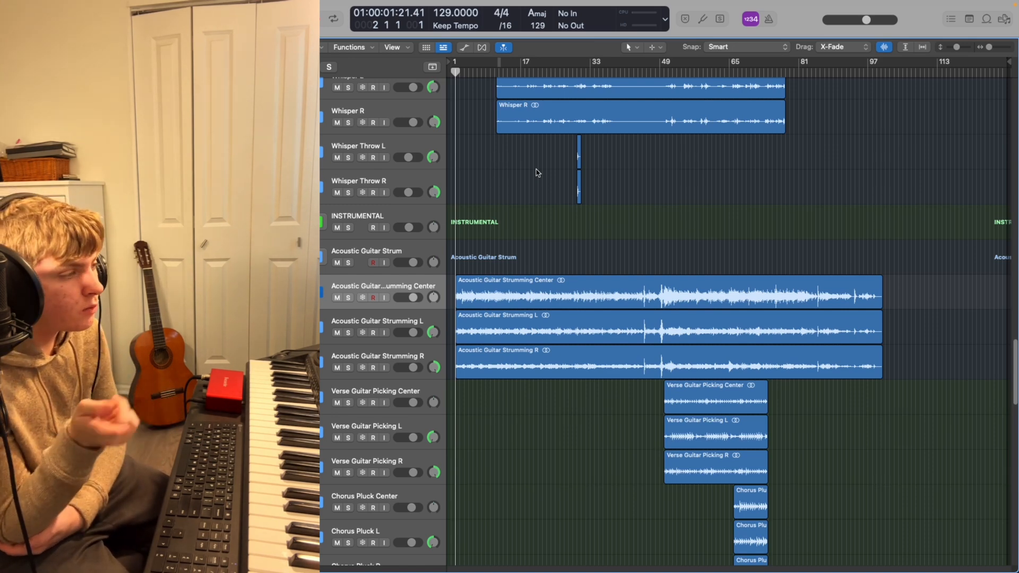
# In the Logic Pro project, solo the Acoustic Guitar Strum stack and play it from the start of its regions.
pyautogui.click(348, 262)
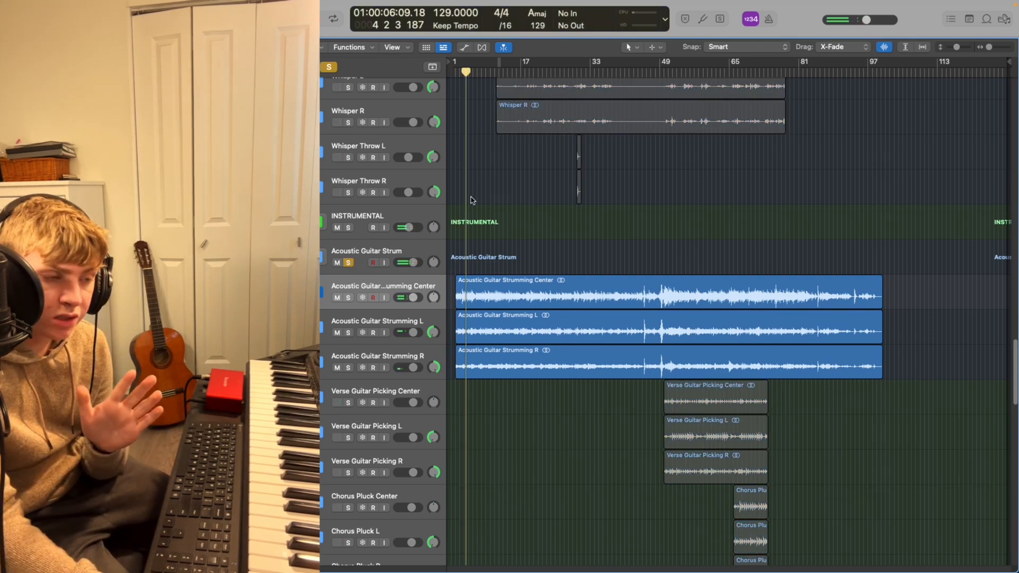
pyautogui.click(456, 73)
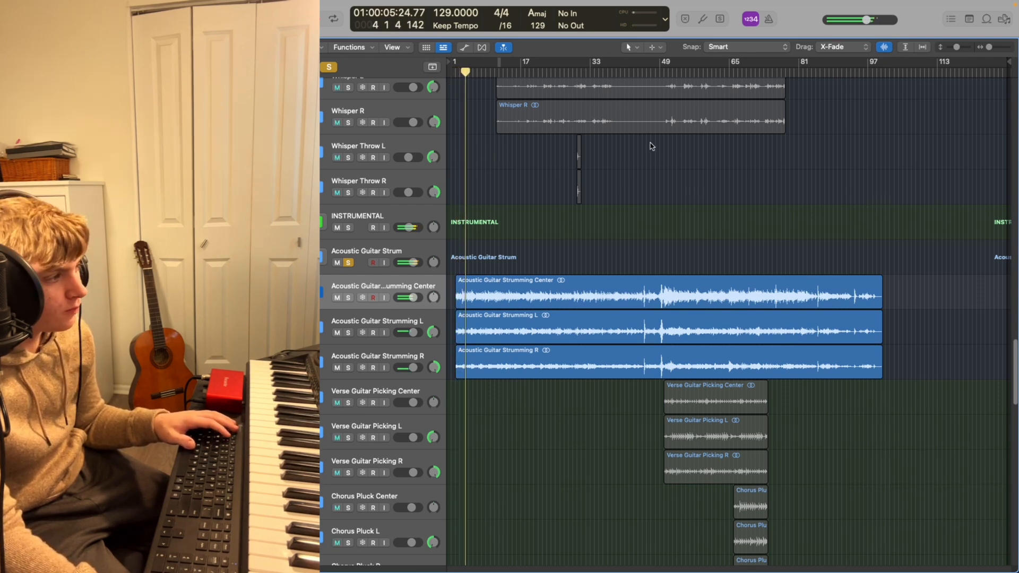
# Solo the Dusty Keys track, listen to it from bar 26 and again near bar 39, and clear the solo.
pyautogui.press('z')
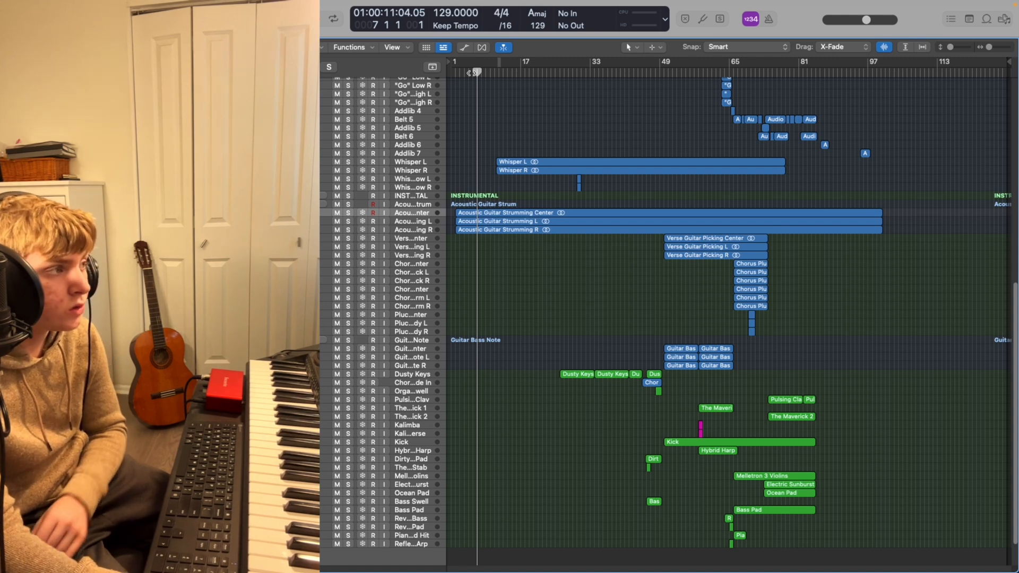
pyautogui.click(577, 374)
pyautogui.hotkey('ctrl', 's')
pyautogui.press('z')
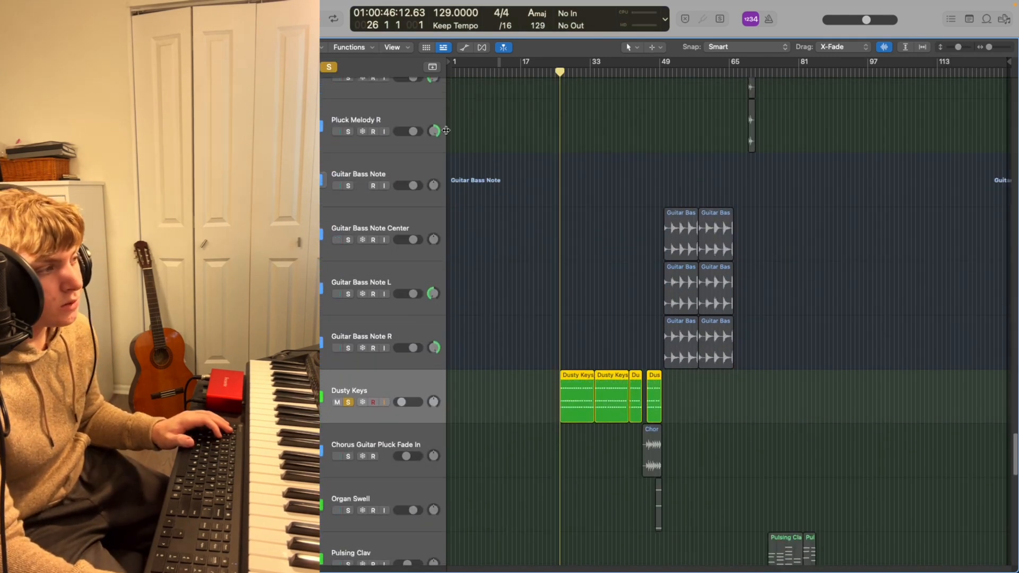
pyautogui.press('space')
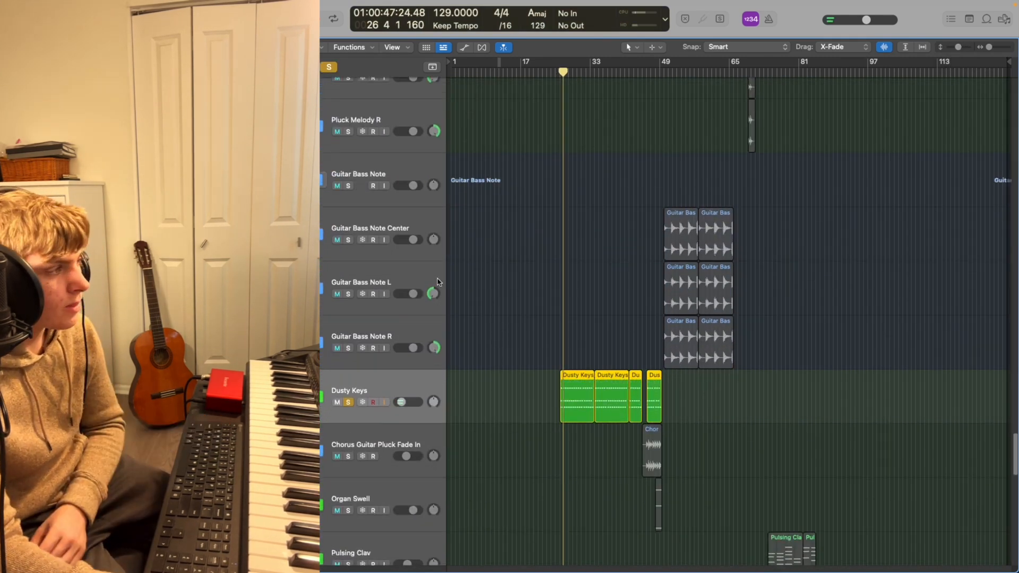
pyautogui.click(619, 75)
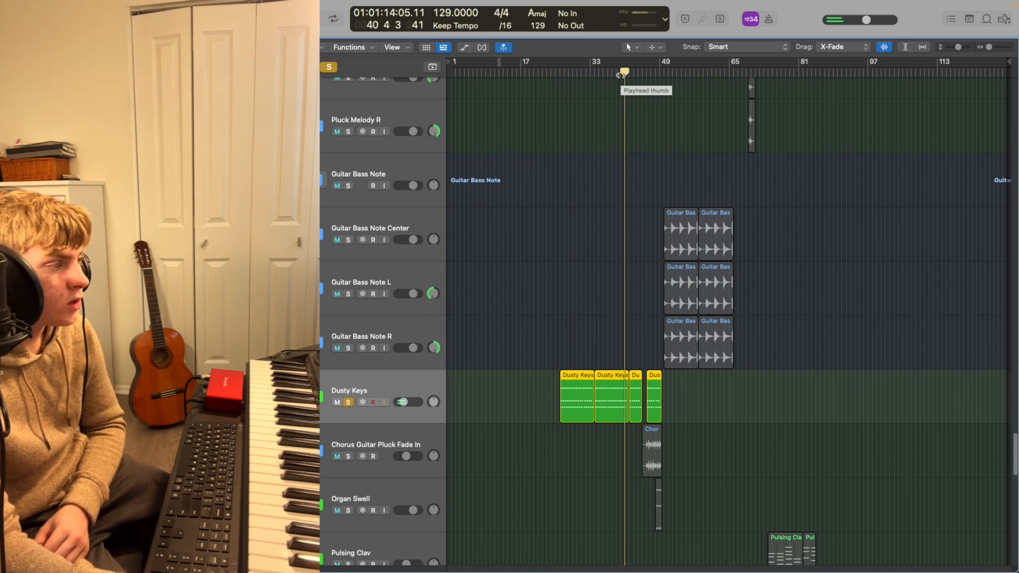
pyautogui.hotkey('ctrl', 's')
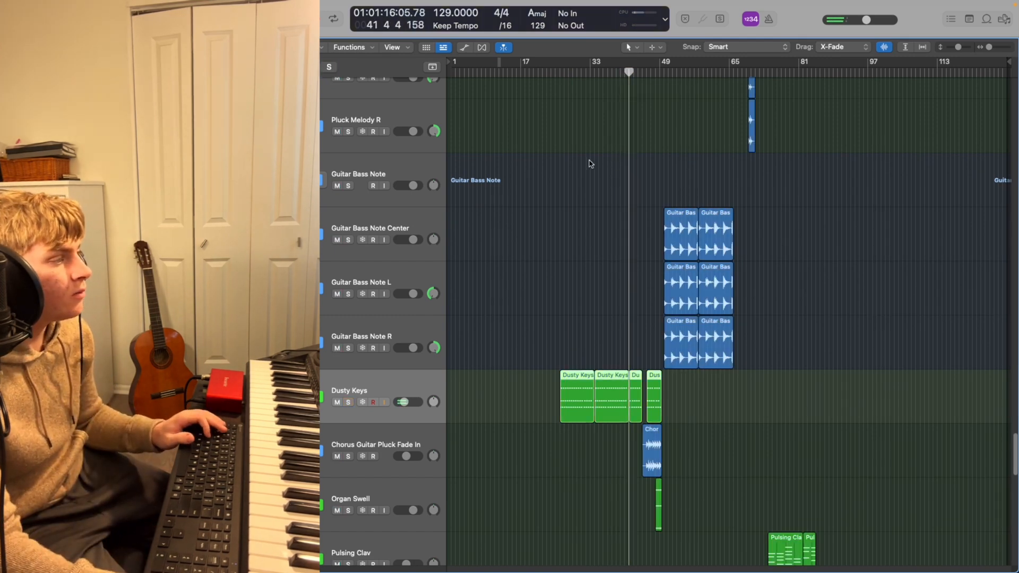
# Solo the Chorus Guitar Pluck Fade In track and play it from bar 45.
pyautogui.scroll(-2, 590, 163)
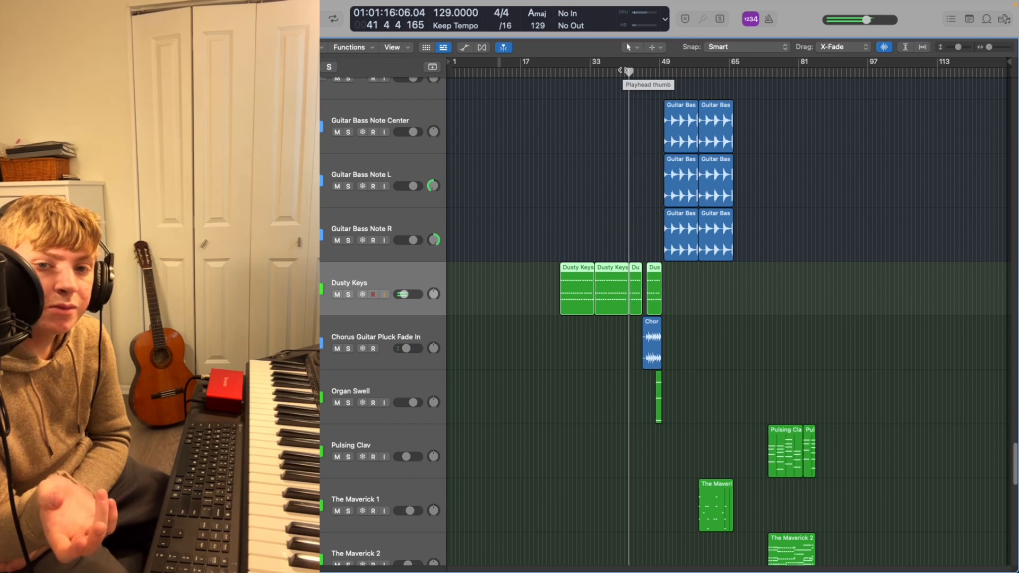
pyautogui.press('space')
pyautogui.click(647, 70)
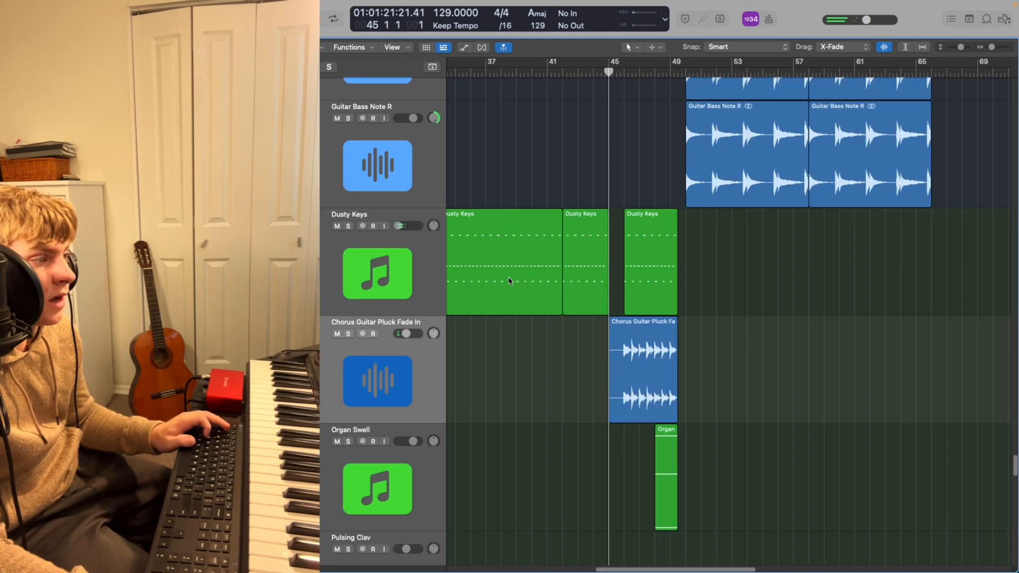
pyautogui.press('s')
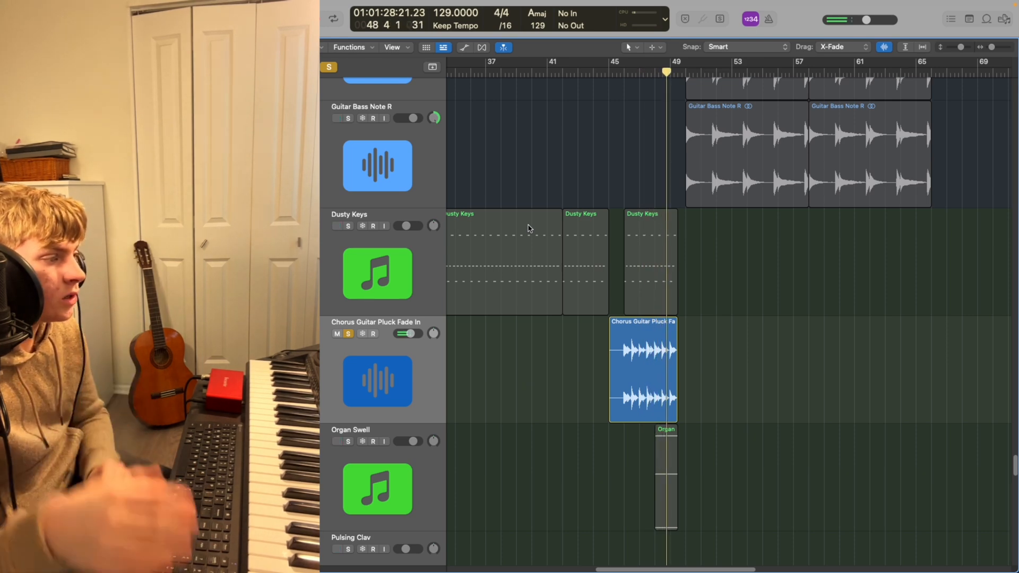
pyautogui.press('space')
# Solo the Organ Swell track, play it from the start of its region, and clear the solo.
pyautogui.press('Down')
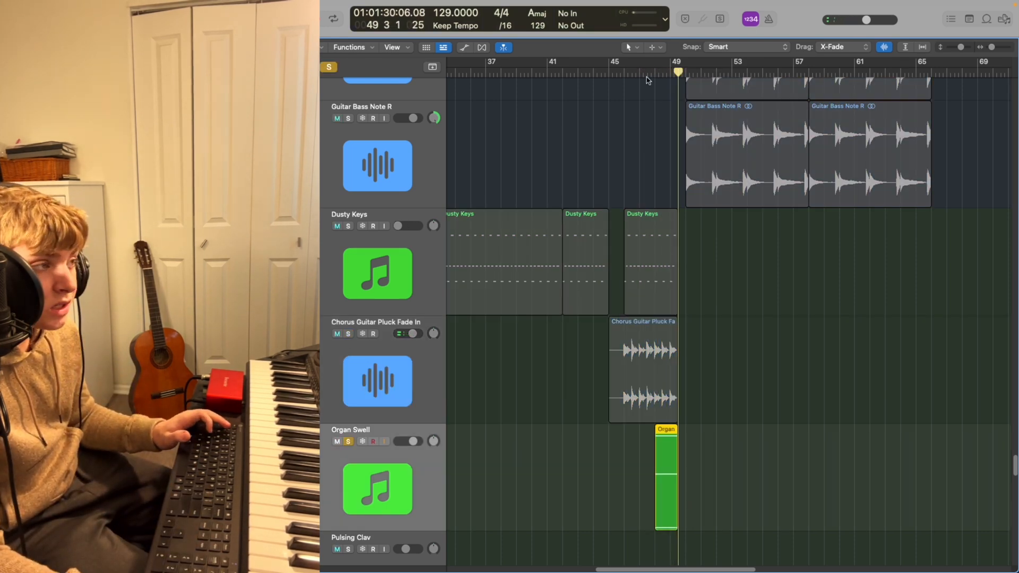
pyautogui.click(654, 74)
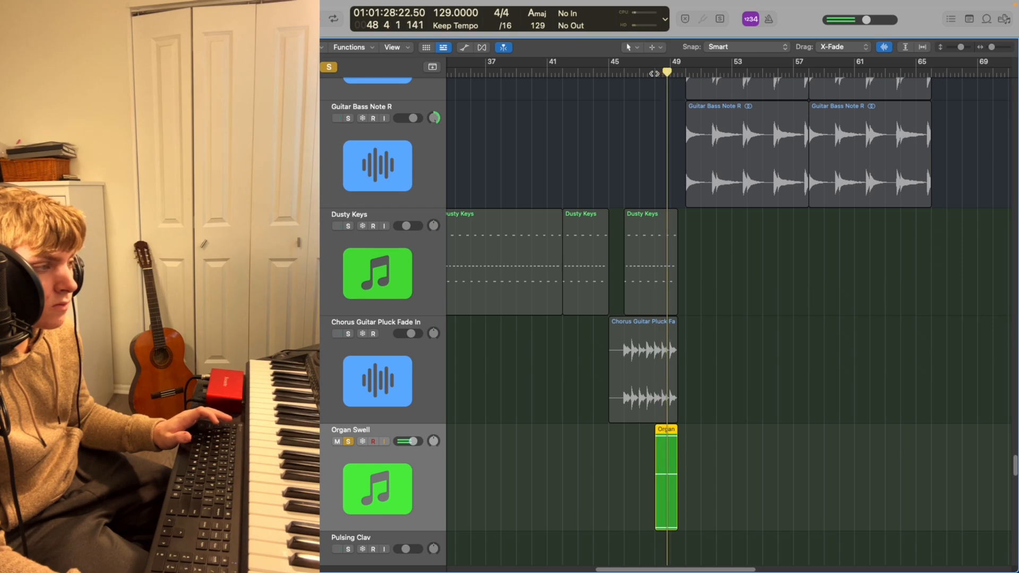
pyautogui.press('s')
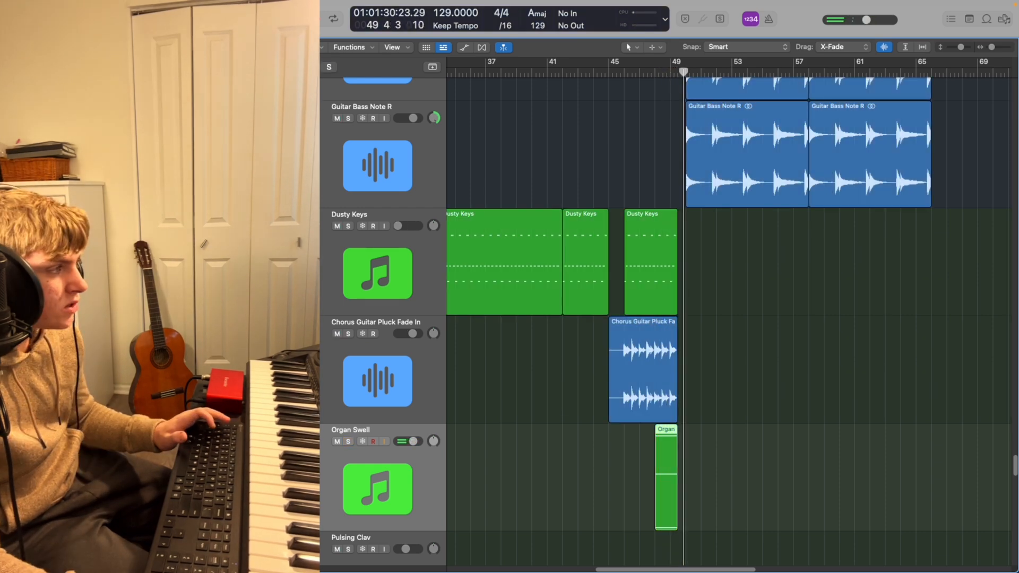
# Solo the Dirty Organ Pad track, play it from about bar 45, and clear the solo.
pyautogui.press('v')
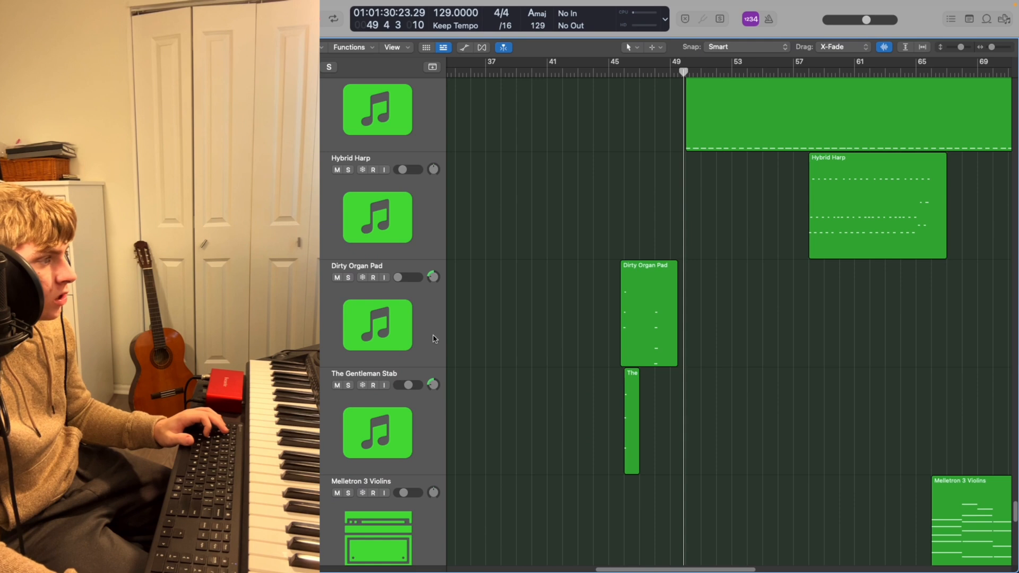
pyautogui.click(434, 339)
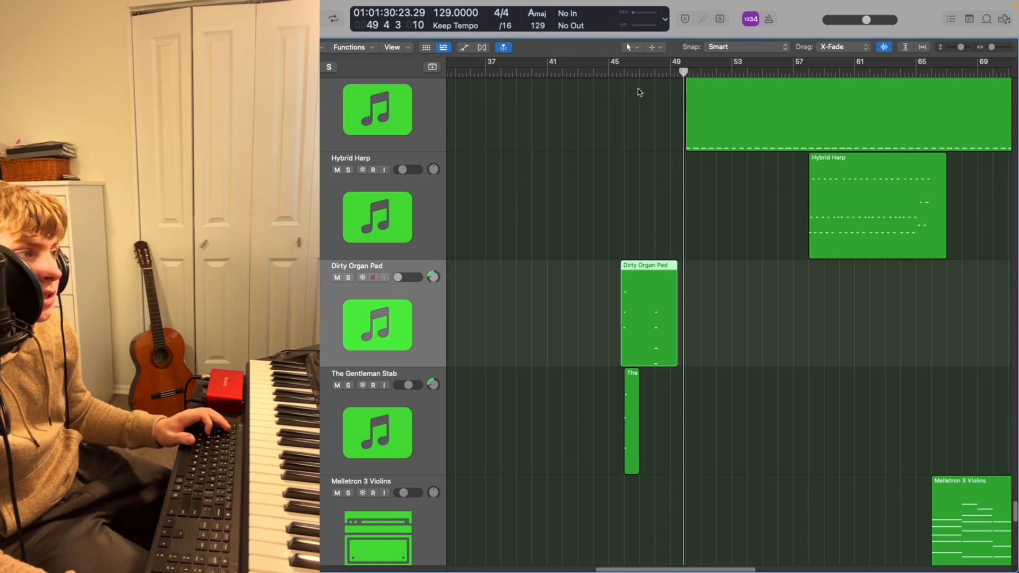
pyautogui.press('s')
pyautogui.click(612, 71)
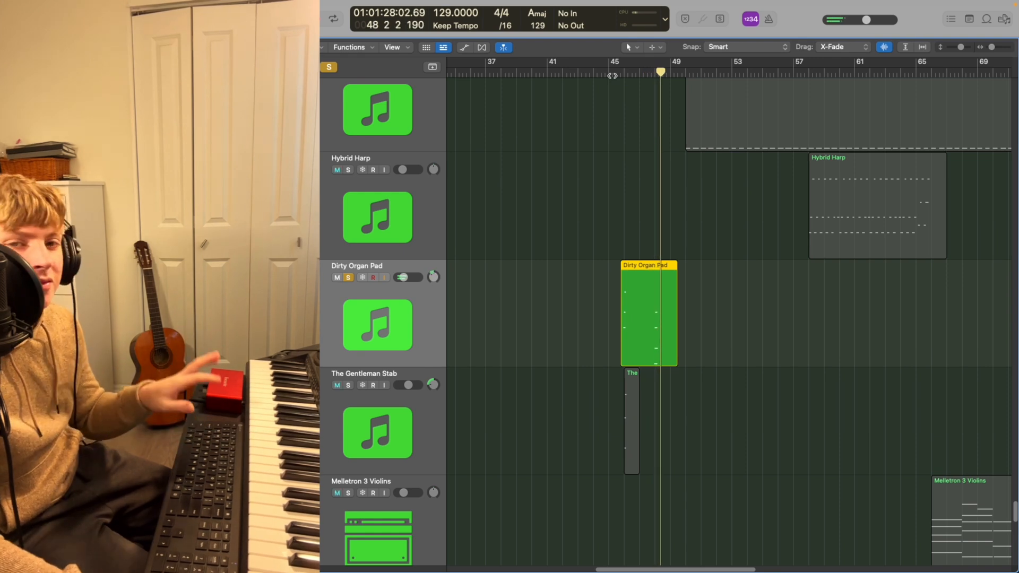
pyautogui.press('s')
# Solo The Gentleman Stab track and play it from just before its region.
pyautogui.click(380, 415)
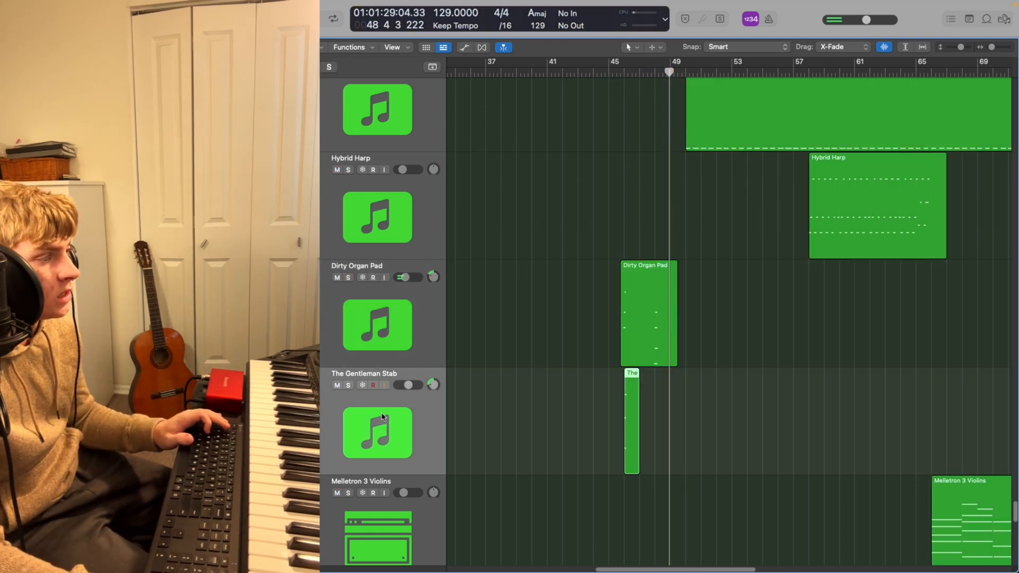
pyautogui.press('s')
pyautogui.click(609, 71)
pyautogui.press('space')
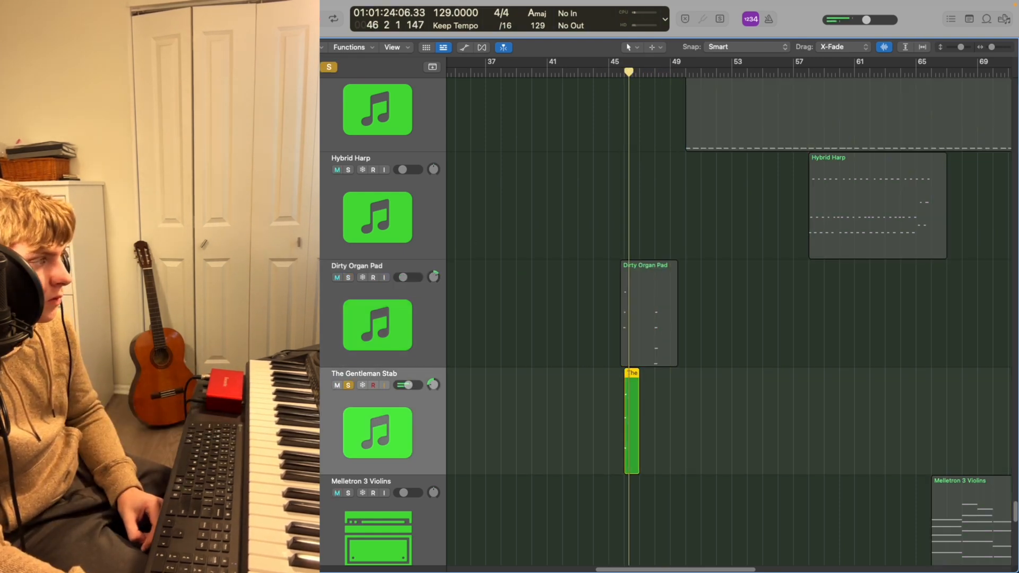
# Solo and play the Bass Swell track from bar 46, view its Tremolo effect, and clear the solo.
pyautogui.press('v')
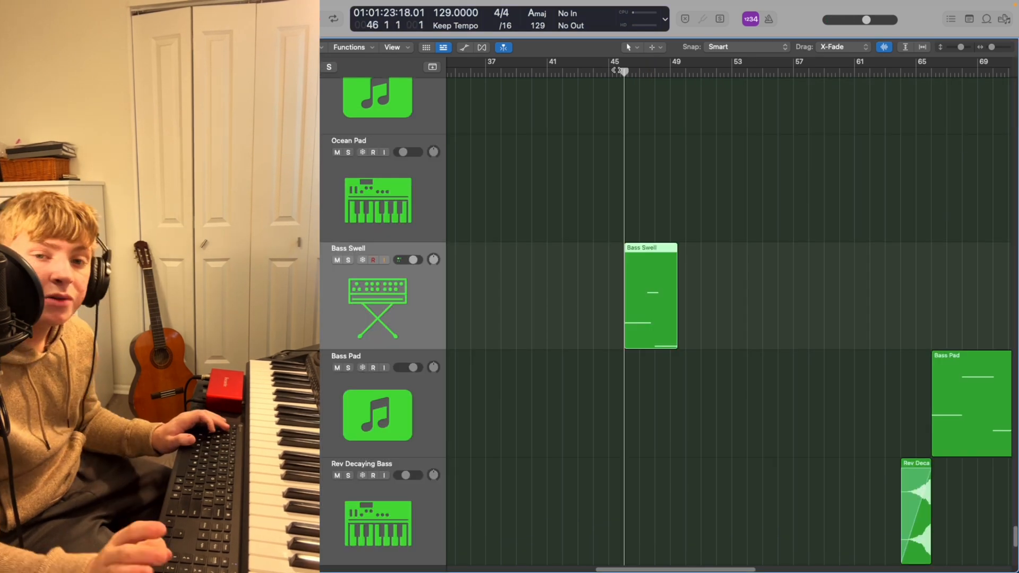
pyautogui.press('s')
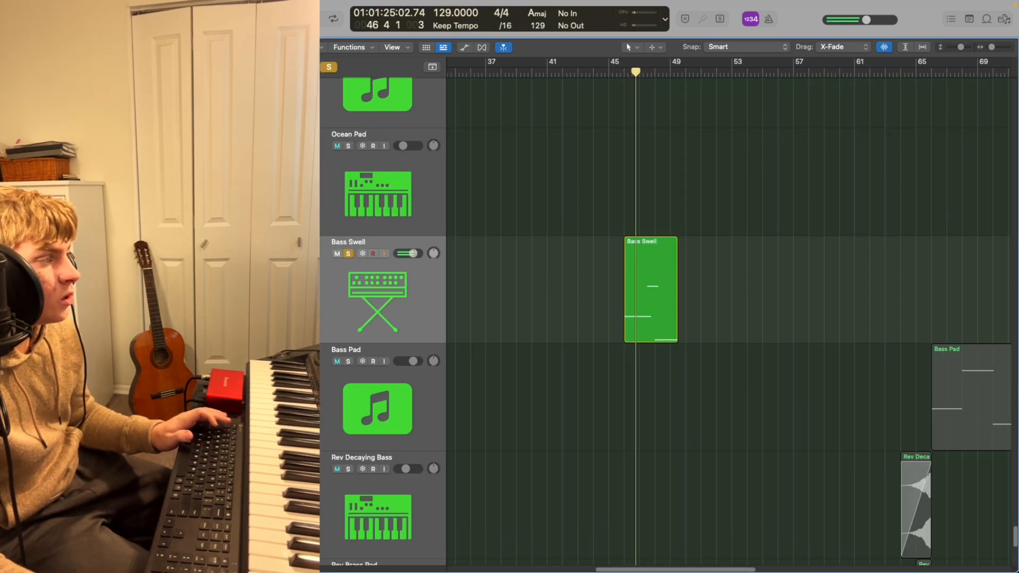
pyautogui.press('v')
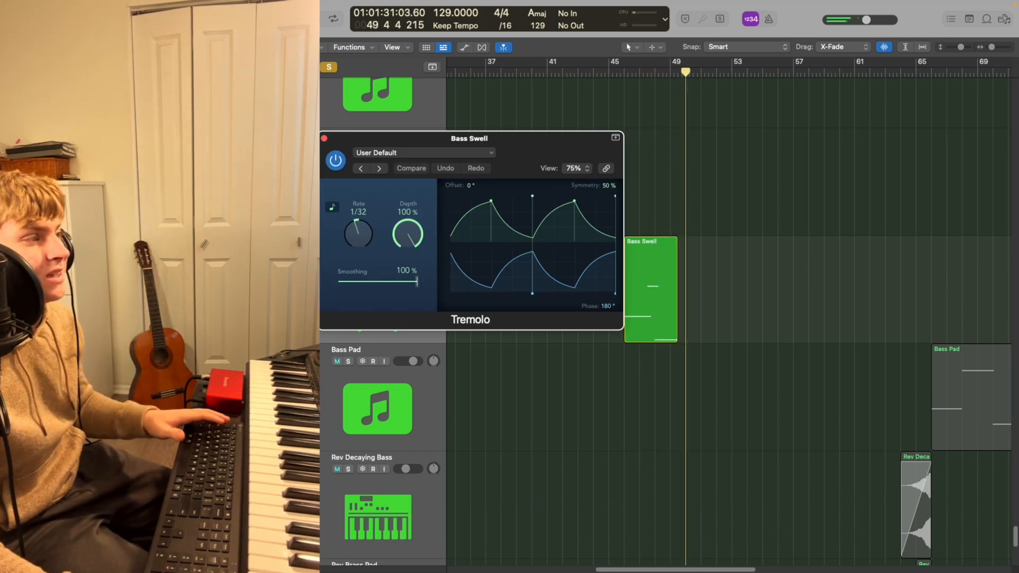
pyautogui.click(324, 138)
pyautogui.press('s')
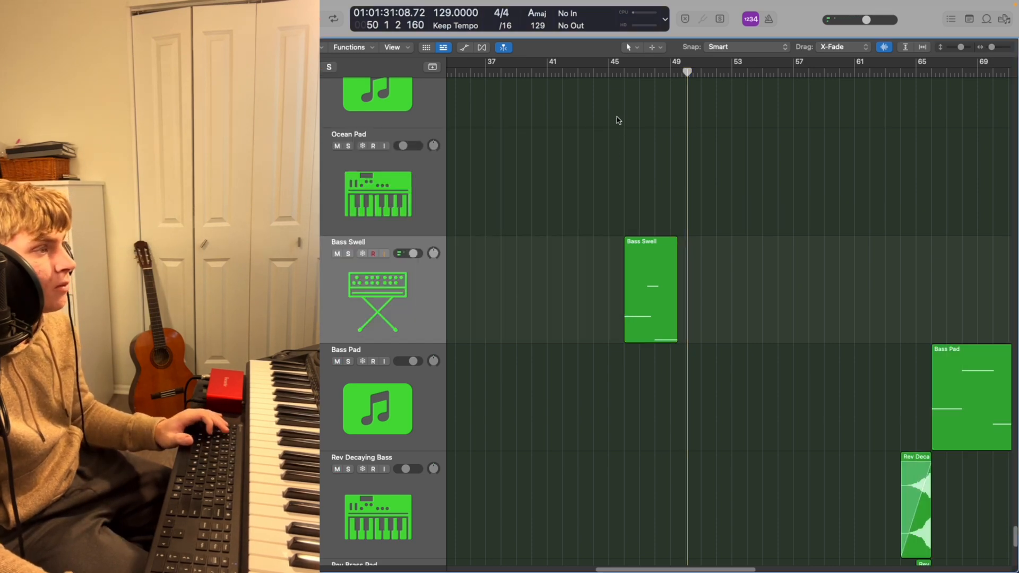
# Play the full unsoloed mix from bar 45 to about bar 50 while looking over the instrument tracks.
pyautogui.click(607, 74)
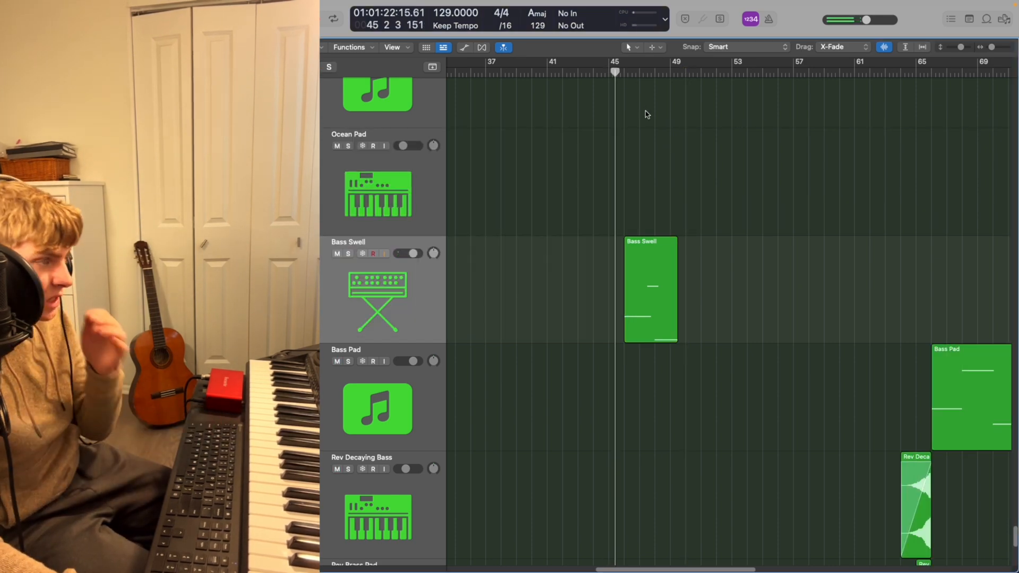
pyautogui.scroll(-6, 647, 114)
pyautogui.scroll(10, 647, 114)
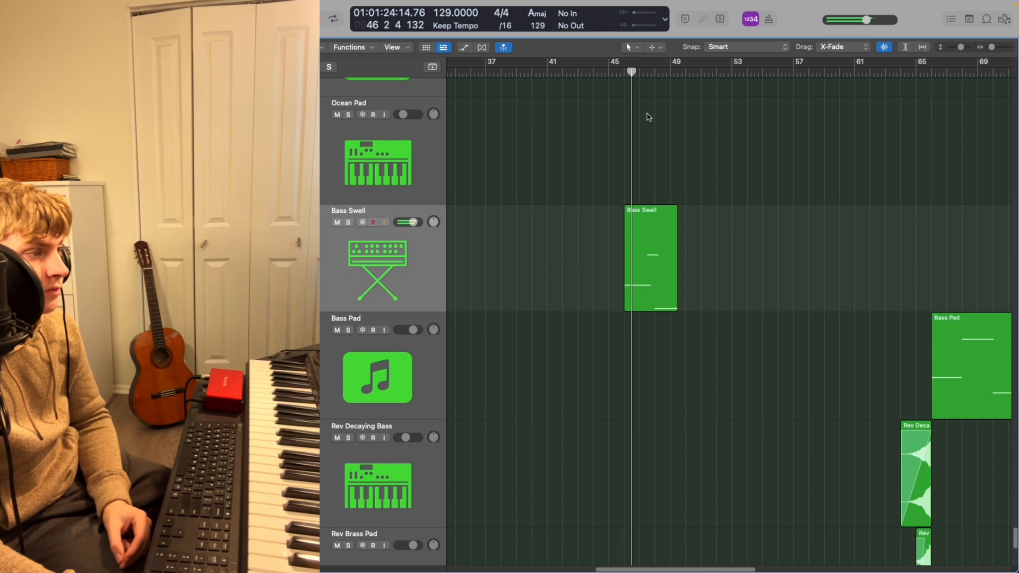
pyautogui.scroll(9, 756, 89)
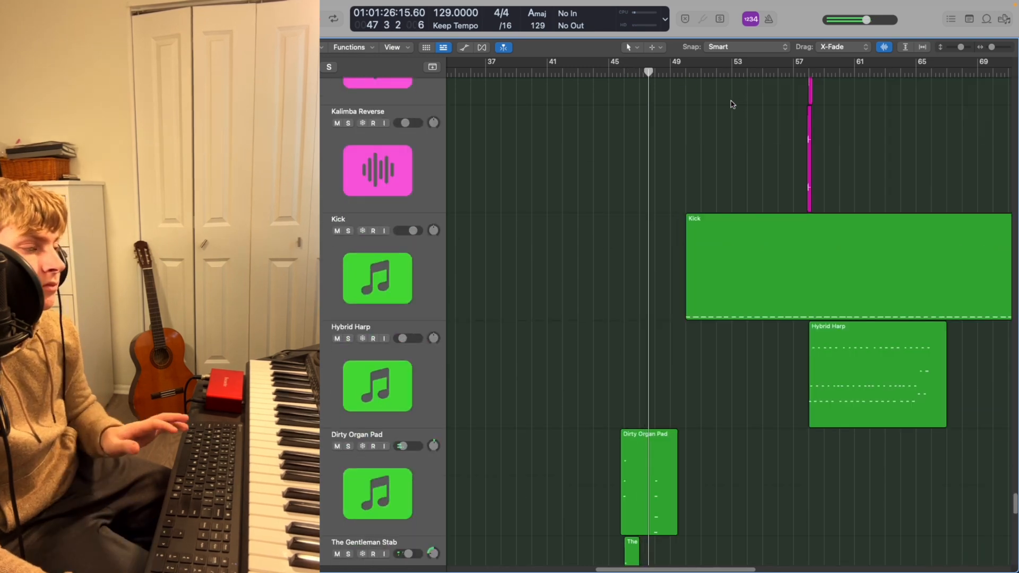
pyautogui.scroll(5, 732, 104)
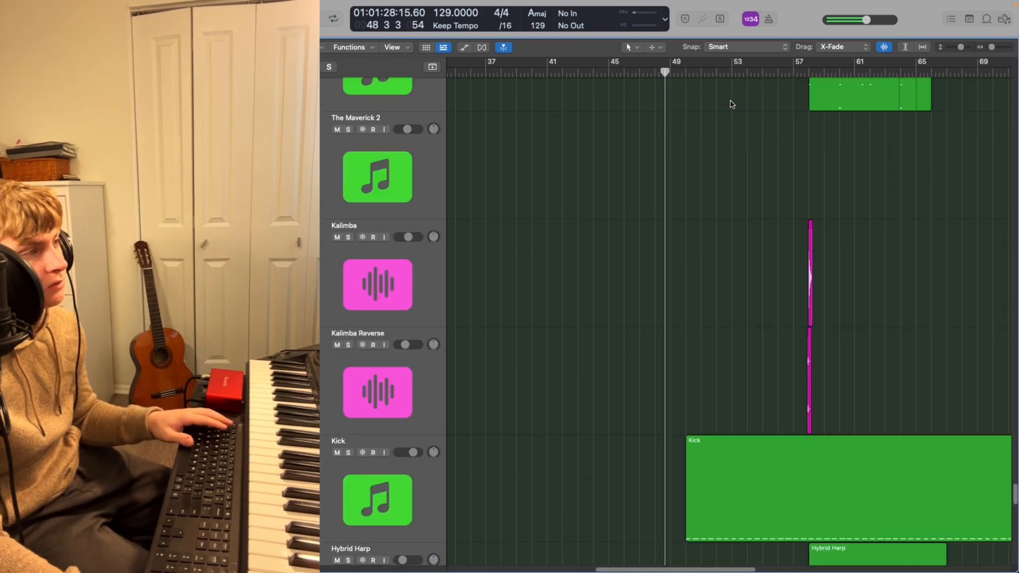
pyautogui.scroll(4, 732, 104)
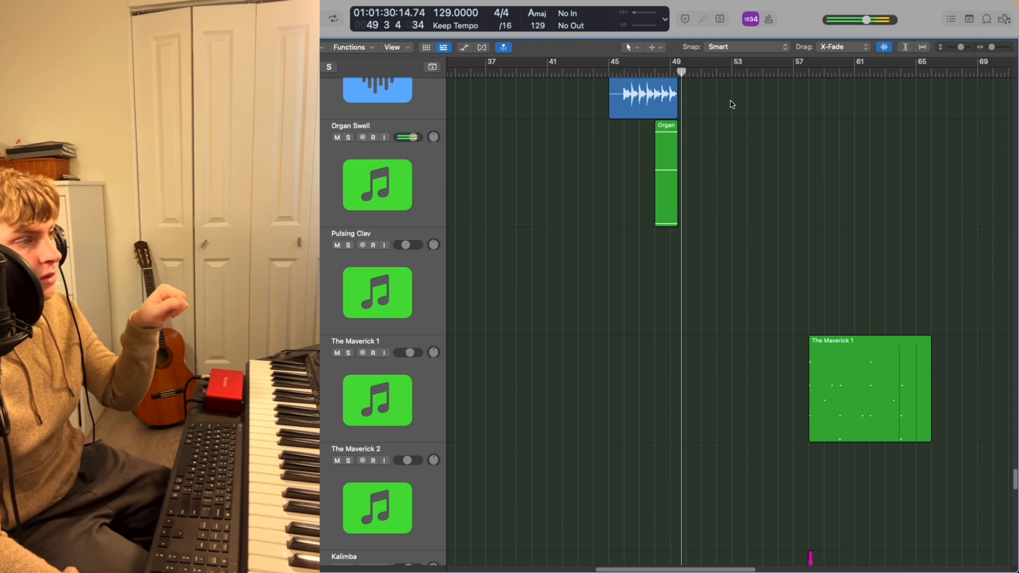
pyautogui.press('space')
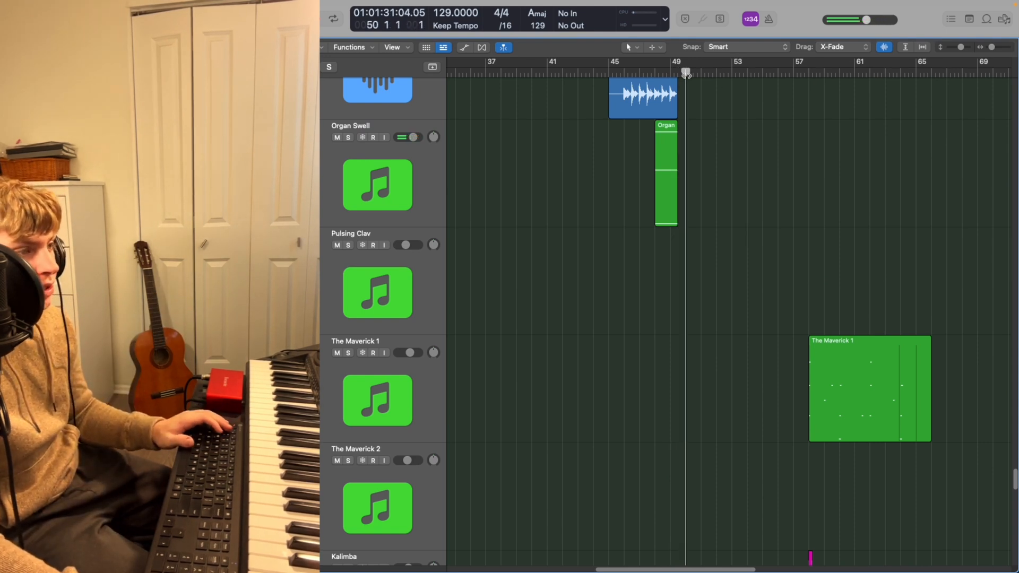
# Solo the Kick track and play it from bar 50.
pyautogui.scroll(-10, 404, 337)
pyautogui.press('s')
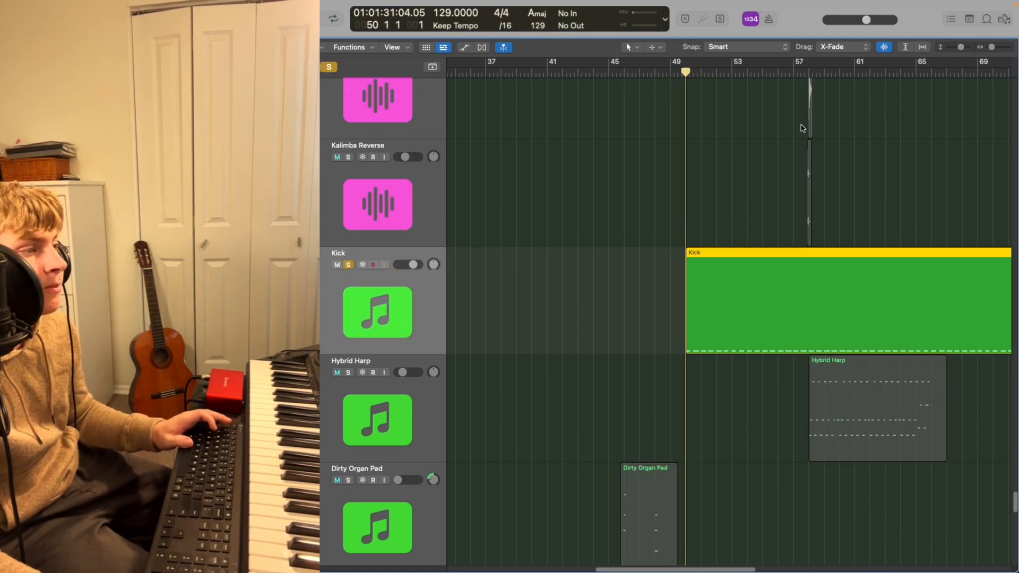
pyautogui.press('space')
# Solo the three Verse Guitar Picking tracks, play them from bar 50, and bring in the Acoustic Guitar Strum stack.
pyautogui.moveTo(961, 47); pyautogui.dragTo(951, 47)
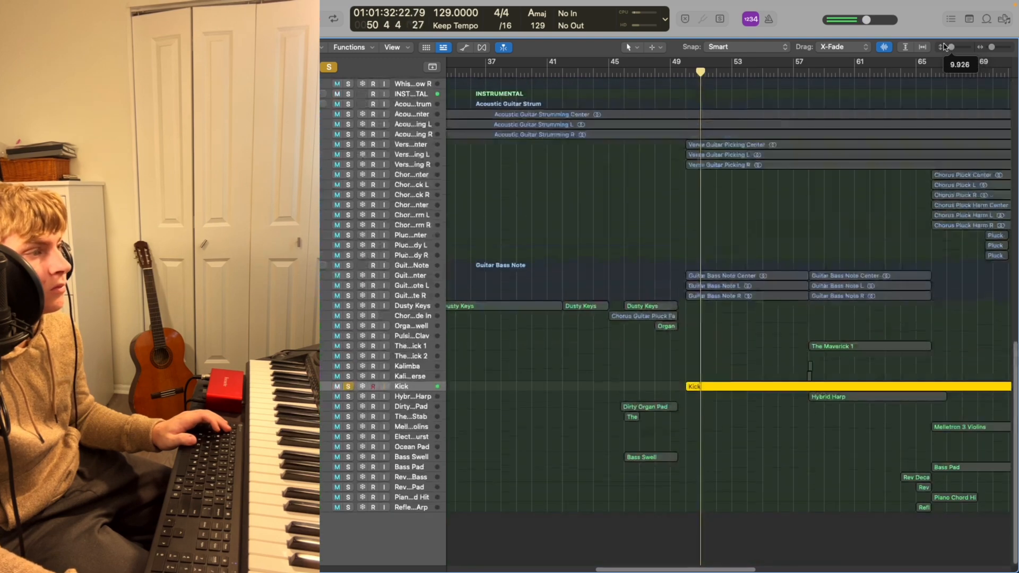
pyautogui.press('v')
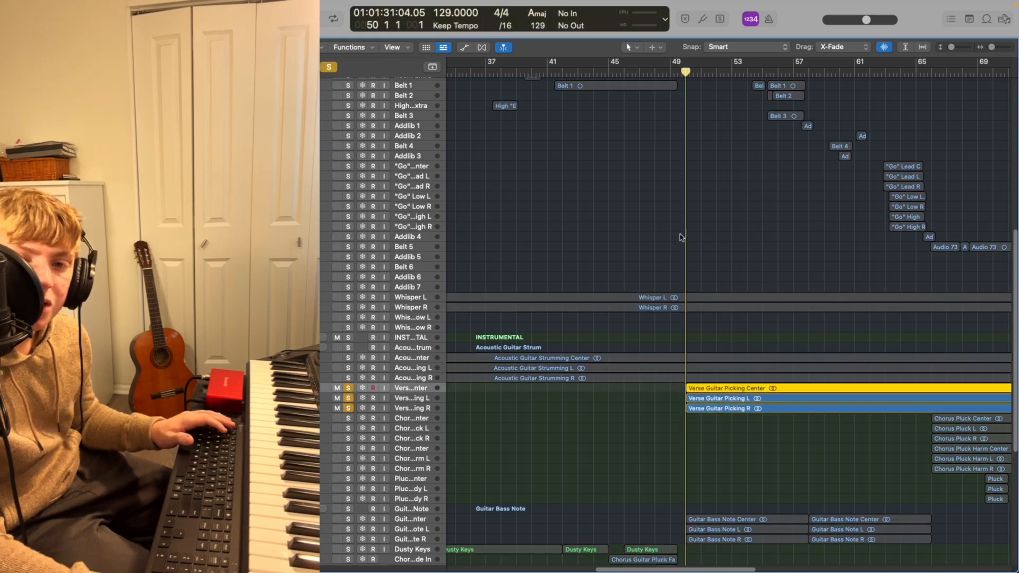
pyautogui.press('space')
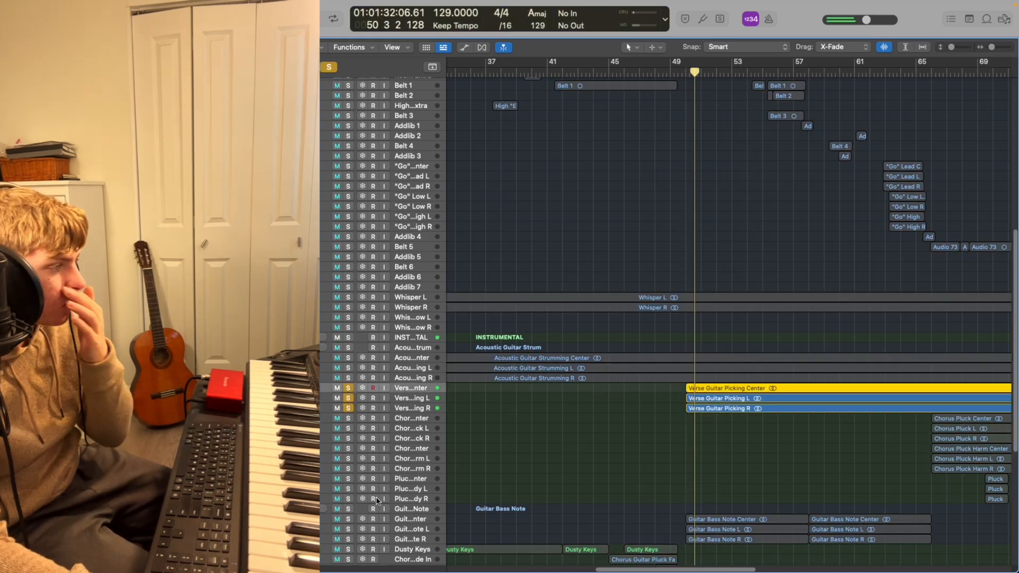
pyautogui.click(349, 347)
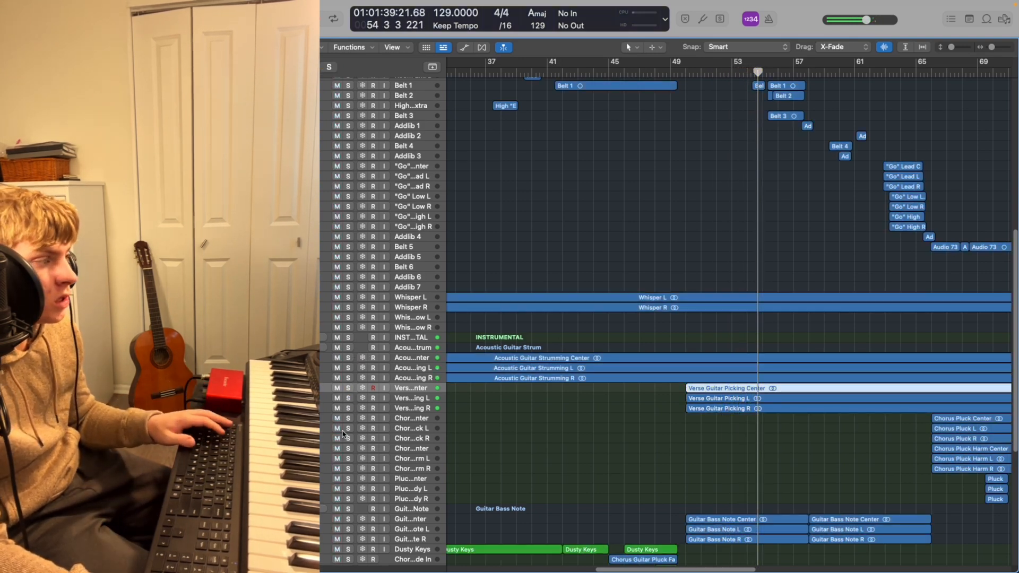
# Clear the current solo, then solo the Guitar Bass Note stack and play it from bar 50.
pyautogui.press('ctrl+alt+super+s')
pyautogui.click(348, 508)
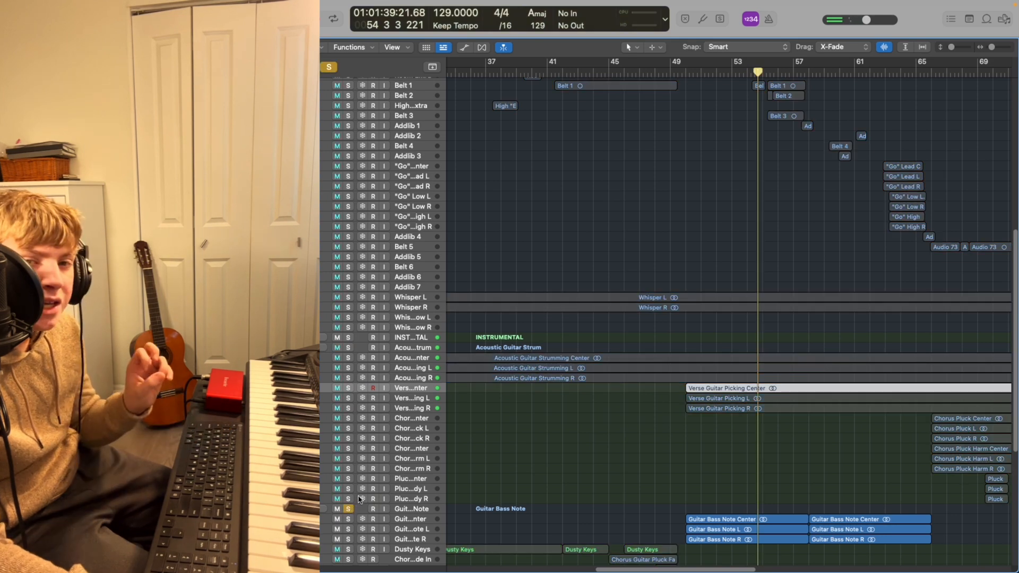
pyautogui.scroll(-4, 673, 79)
pyautogui.click(685, 74)
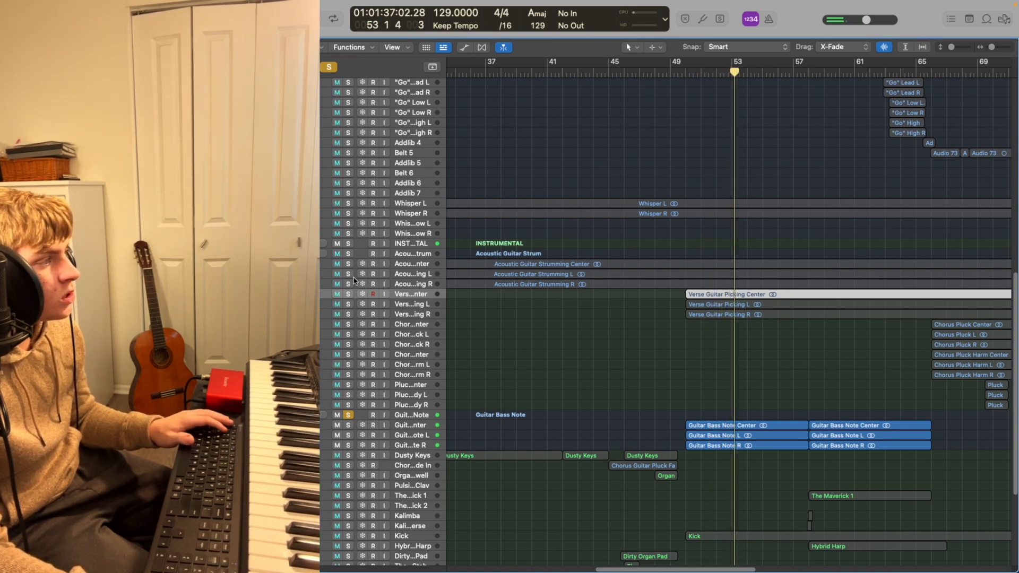
# Add the Verse Guitar Picking Center track and the Acoustic Guitar Strum stack to the solo and play from bar 50.
pyautogui.click(348, 294)
pyautogui.click(348, 255)
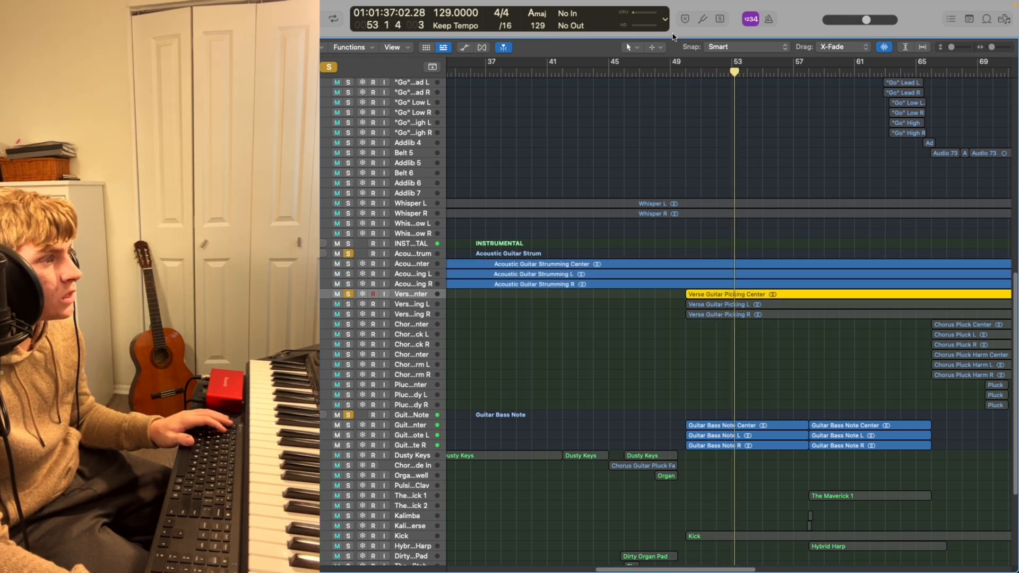
pyautogui.click(684, 71)
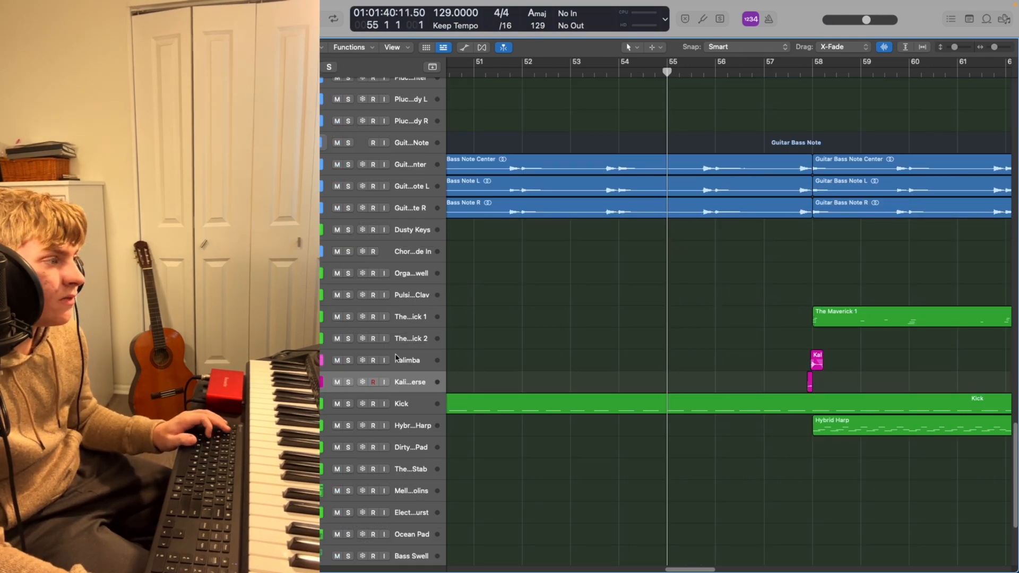
# Solo the Kalimba track and play its short hit at bar 58.
pyautogui.click(395, 357)
pyautogui.press('s')
pyautogui.press('space')
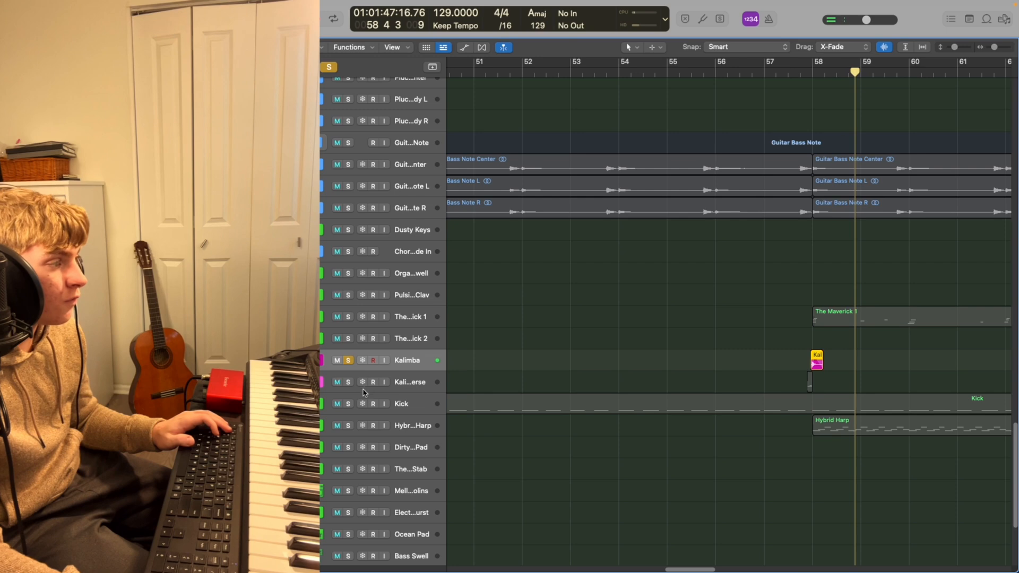
pyautogui.press('space')
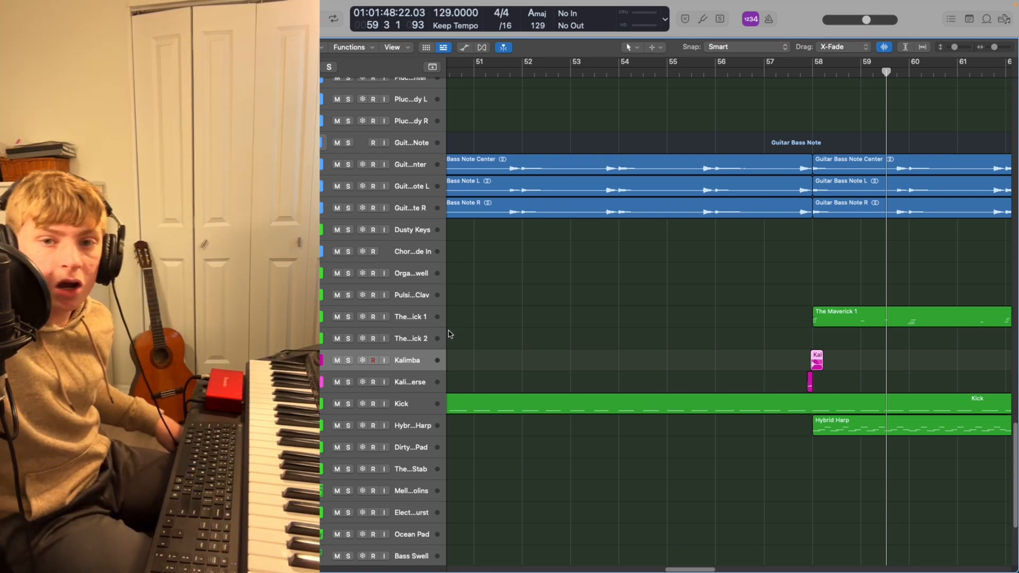
# Solo and play The Maverick 1 track around bar 59 and view its Kontakt 7 piano instrument.
pyautogui.click(425, 317)
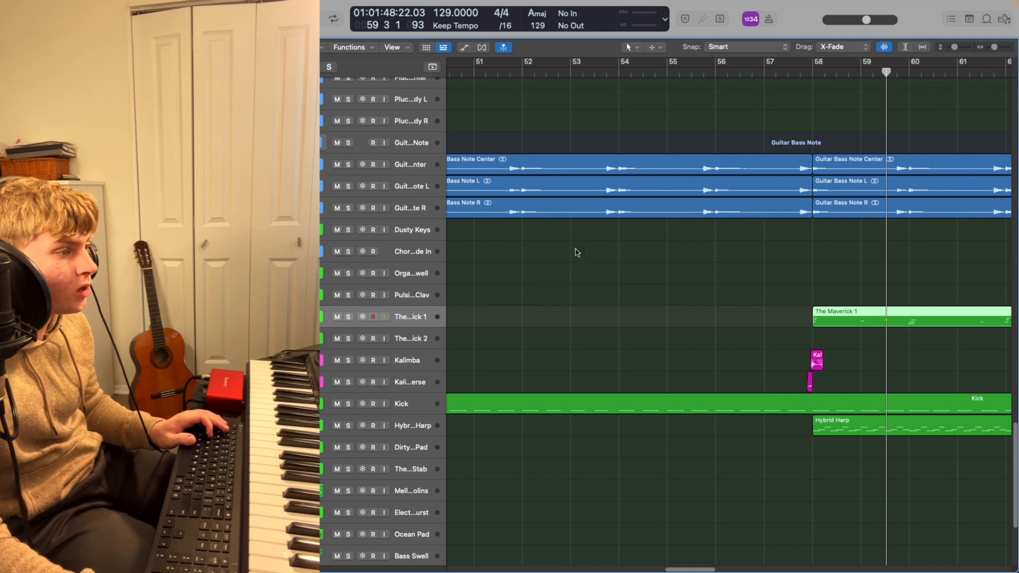
pyautogui.press('s')
pyautogui.press('space')
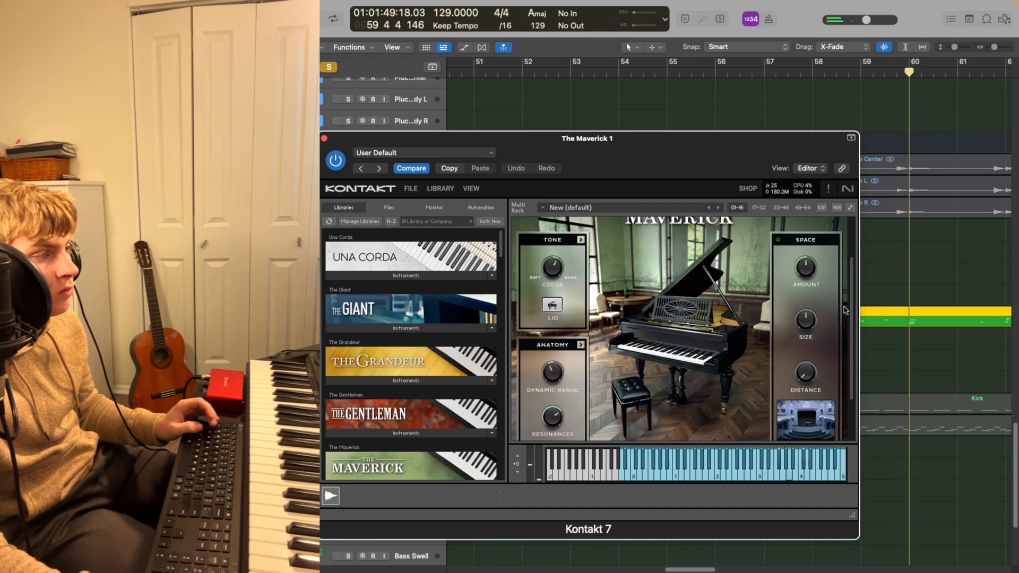
pyautogui.click(324, 138)
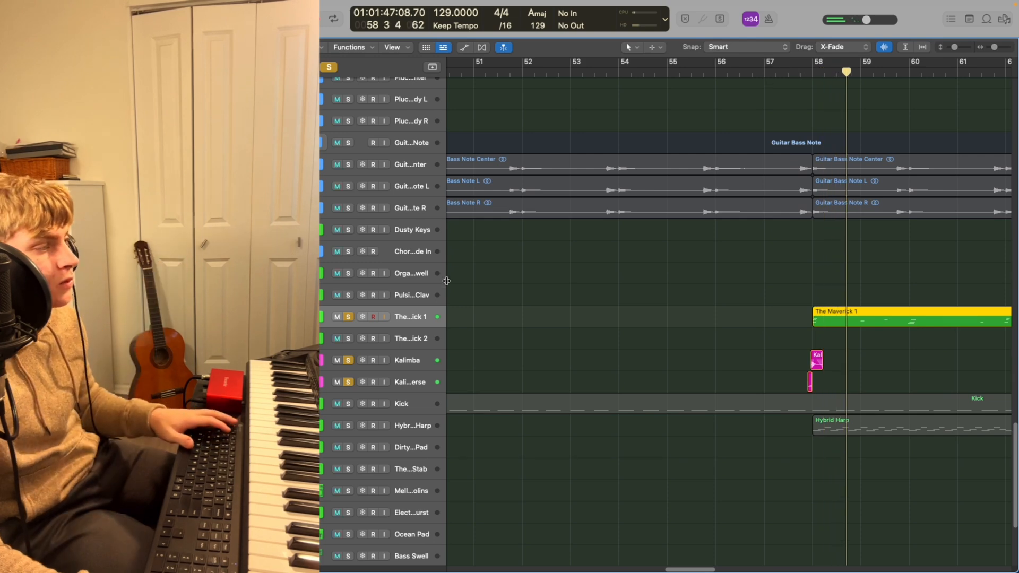
# Add the Hybrid Harp track to the soloed piano and kalimba tracks during playback and view its instrument.
pyautogui.click(348, 425)
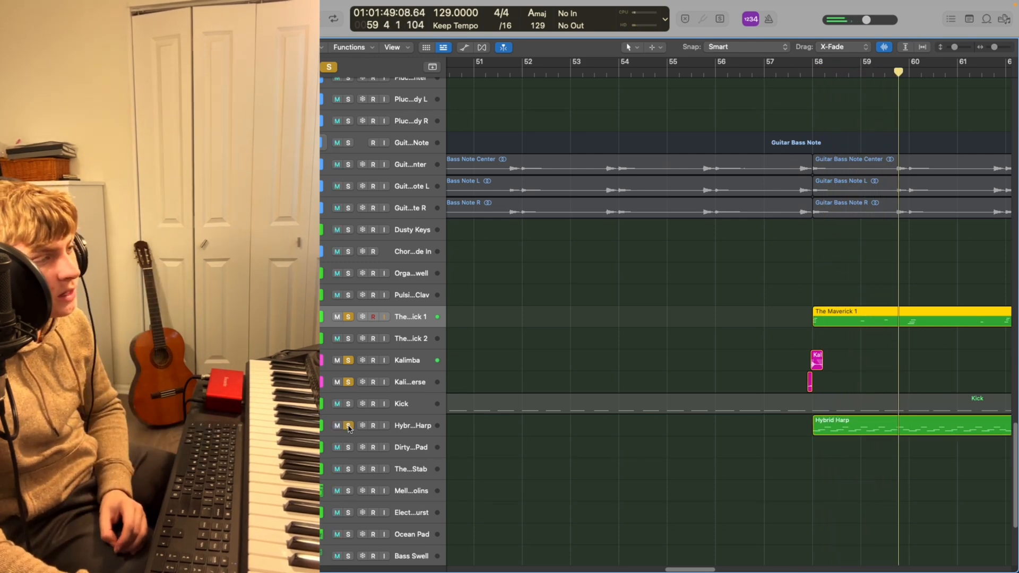
pyautogui.click(859, 424)
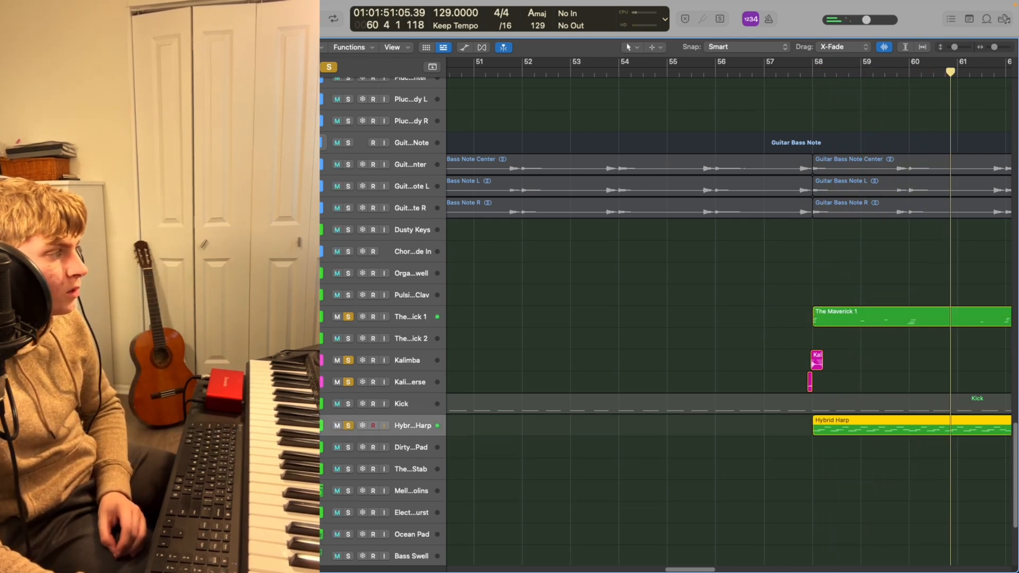
pyautogui.press('v')
pyautogui.click(323, 139)
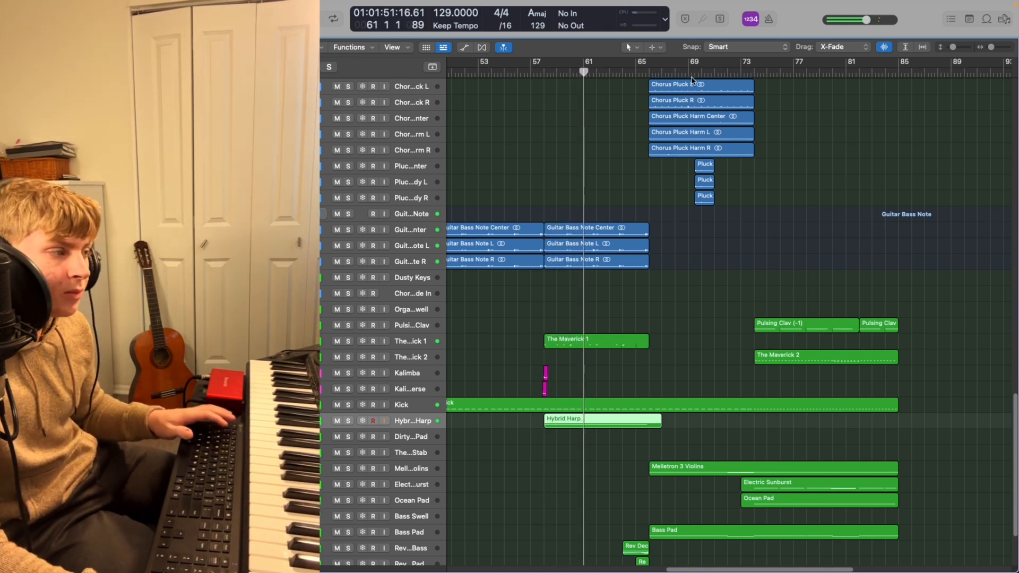
# Play the full unsoloed mix through the transition into bar 66, then return the playhead to bar 63.
pyautogui.scroll(-5, 702, 85)
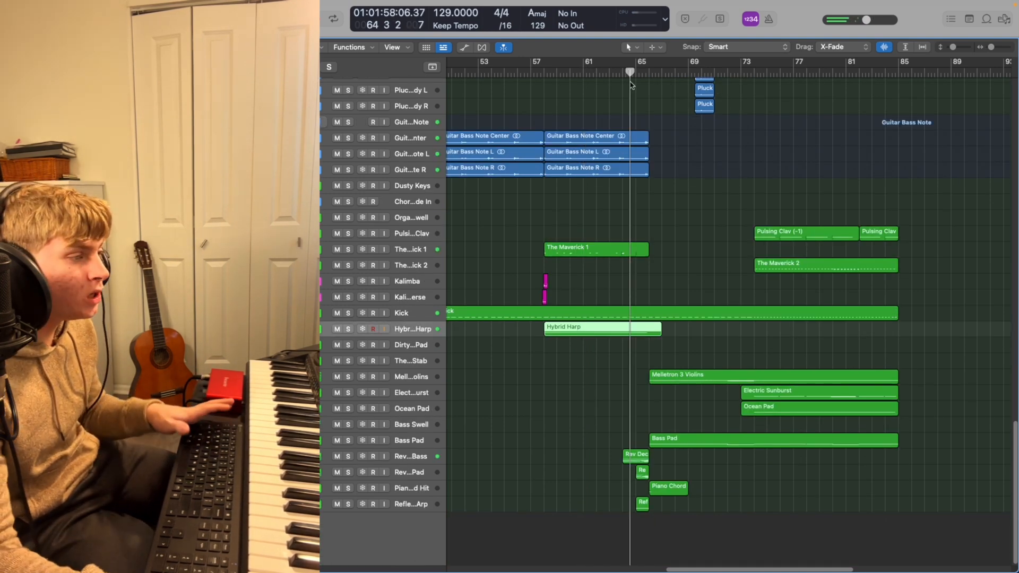
pyautogui.press('space')
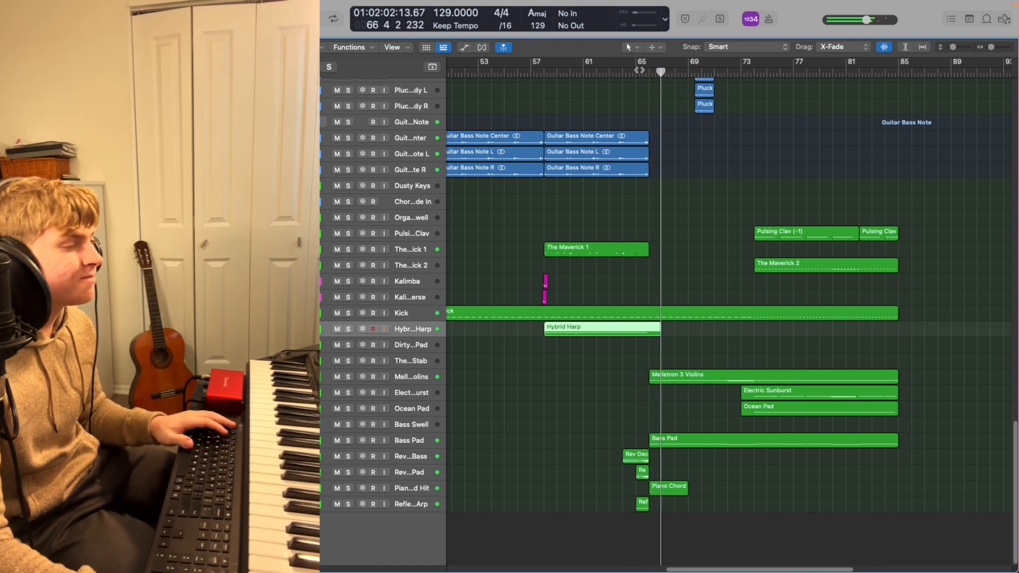
pyautogui.click(615, 71)
# Solo and play the Rev Decaying Bass and Rev Brass Pad tracks leading into bar 66, with taller track rows.
pyautogui.click(415, 452)
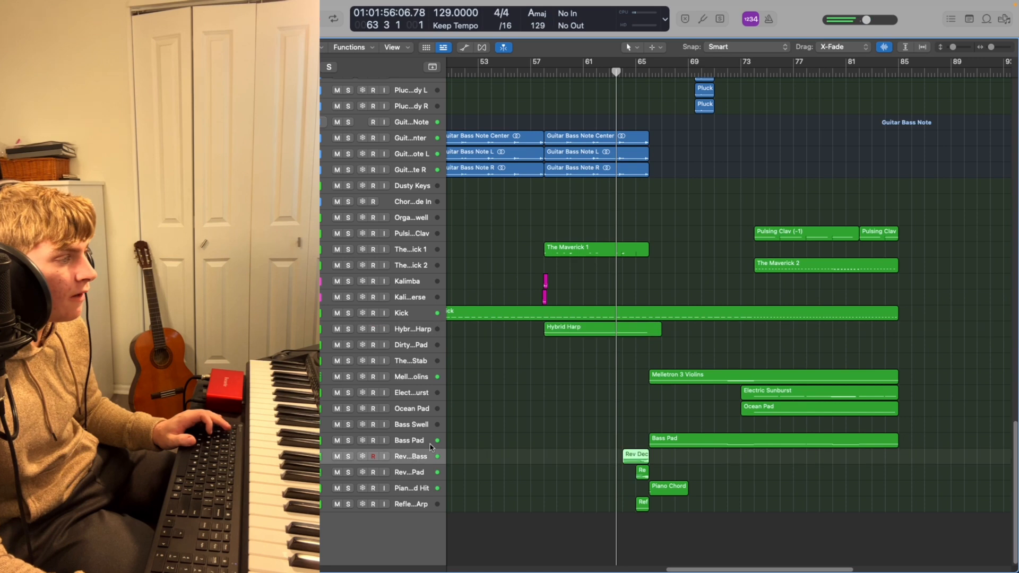
pyautogui.press('s')
pyautogui.moveTo(953, 48); pyautogui.dragTo(958, 48)
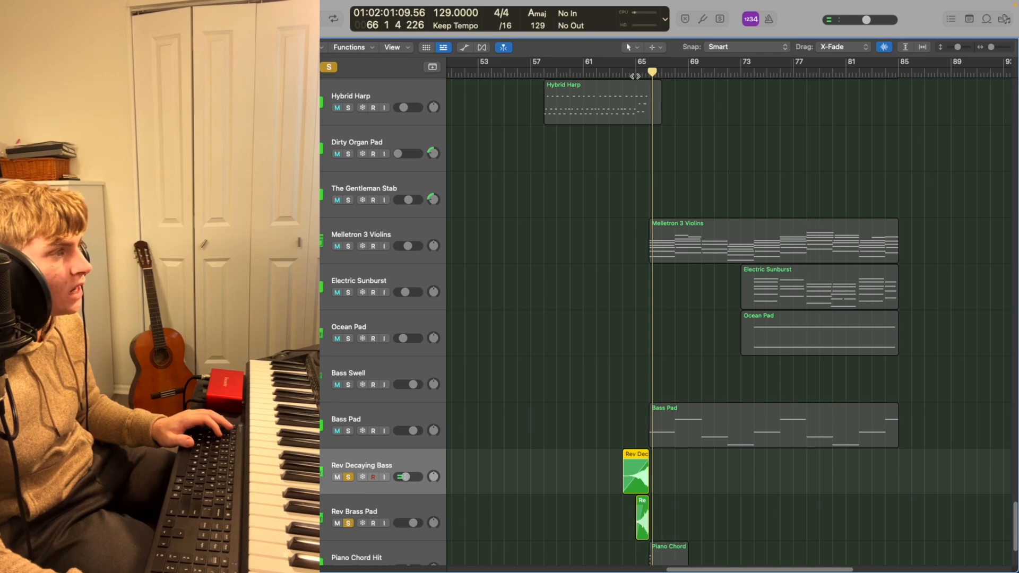
pyautogui.click(409, 505)
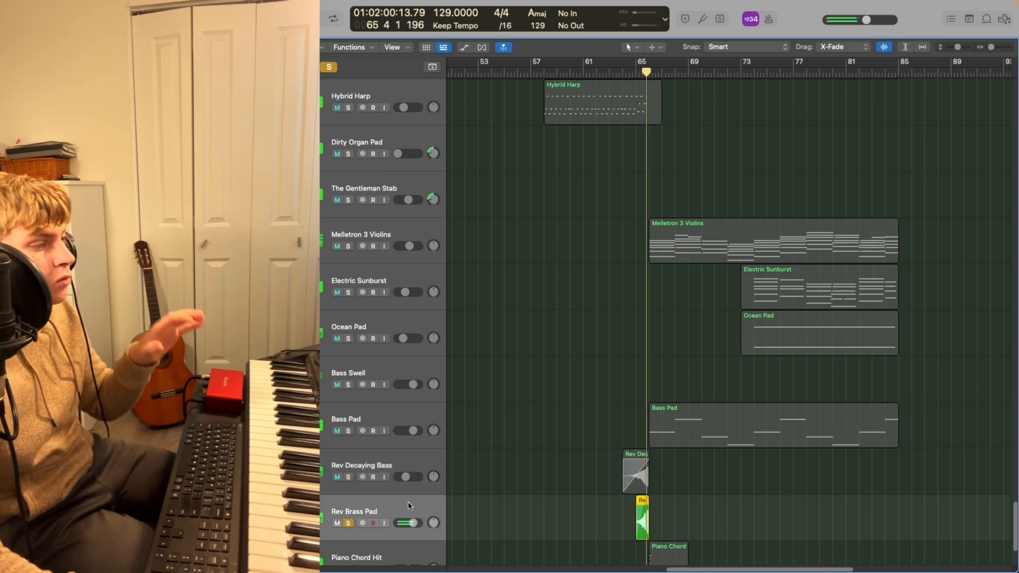
# Solo the Reflection Arp track, view its Hybrid Keys instrument and sequencer settings in Kontakt 7, and clear the solo.
pyautogui.scroll(-5, 332, 375)
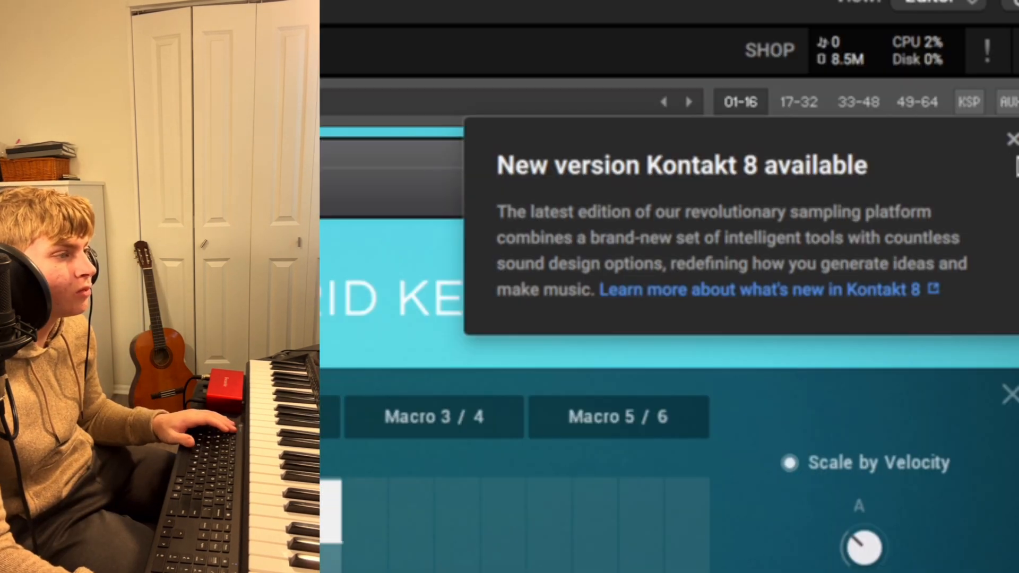
pyautogui.click(1016, 222)
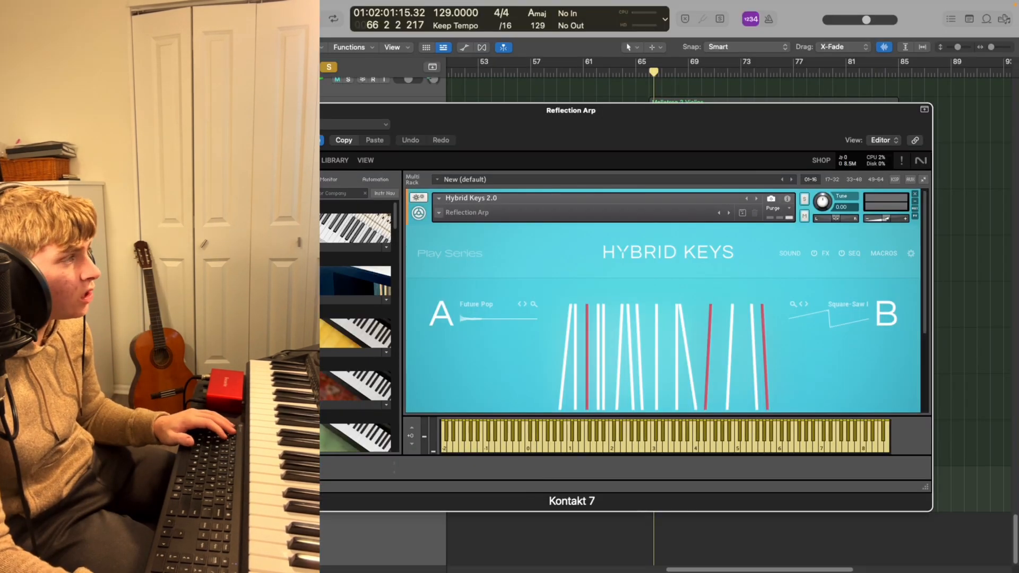
pyautogui.scroll(-5, 580, 306)
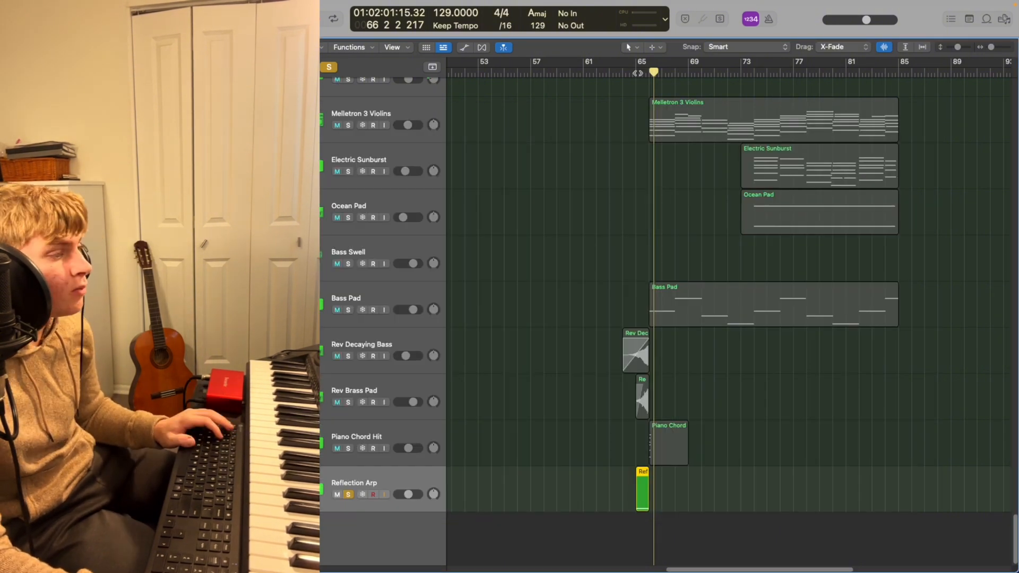
pyautogui.press('space')
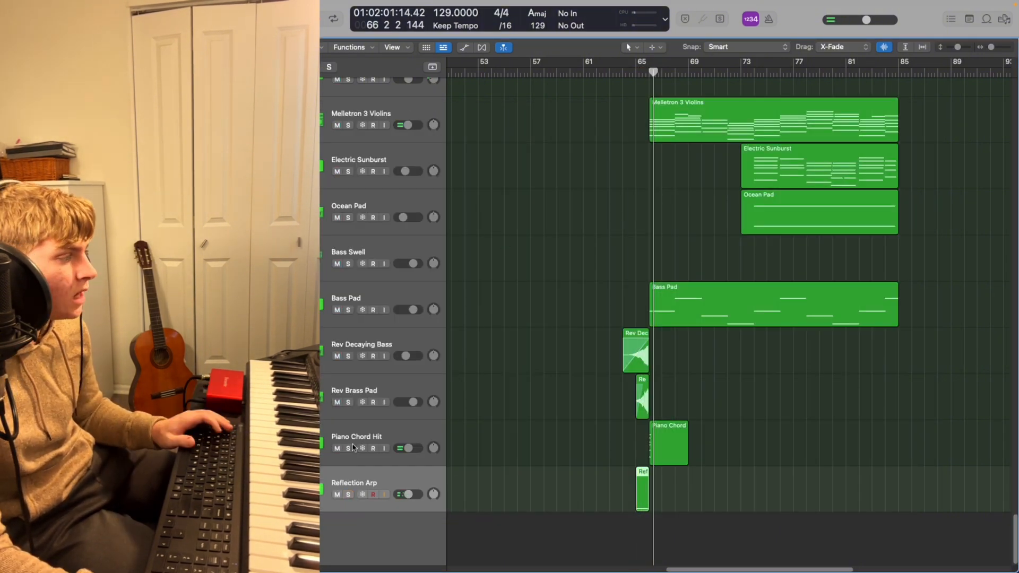
# Solo the Piano Chord Hit track and play it from just before bar 66.
pyautogui.click(348, 448)
pyautogui.click(386, 435)
pyautogui.click(647, 74)
pyautogui.press('space')
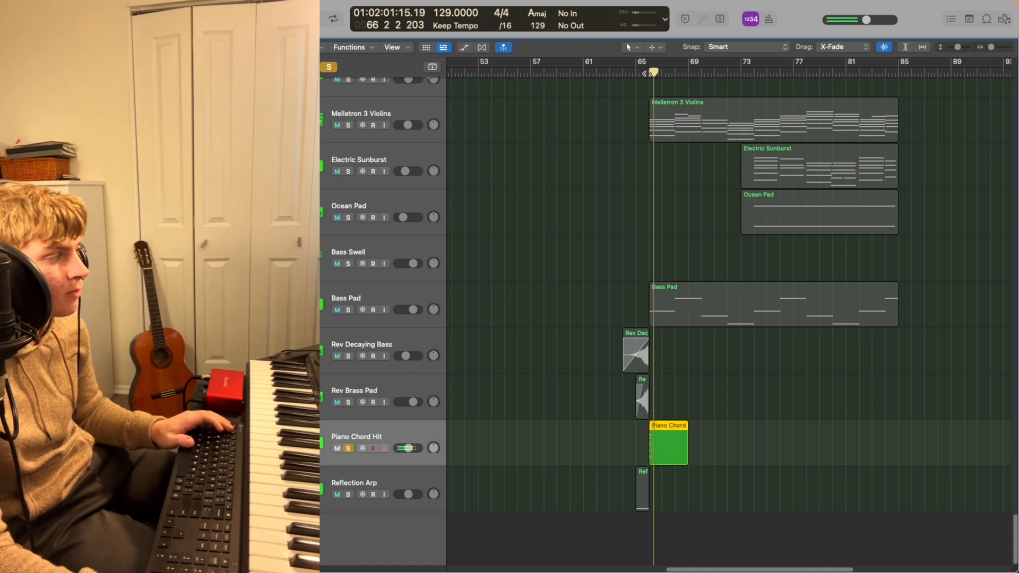
# View the Piano Chord Hit's The Giant instrument, then play the four soloed transition tracks together from bar 63.
pyautogui.press('v')
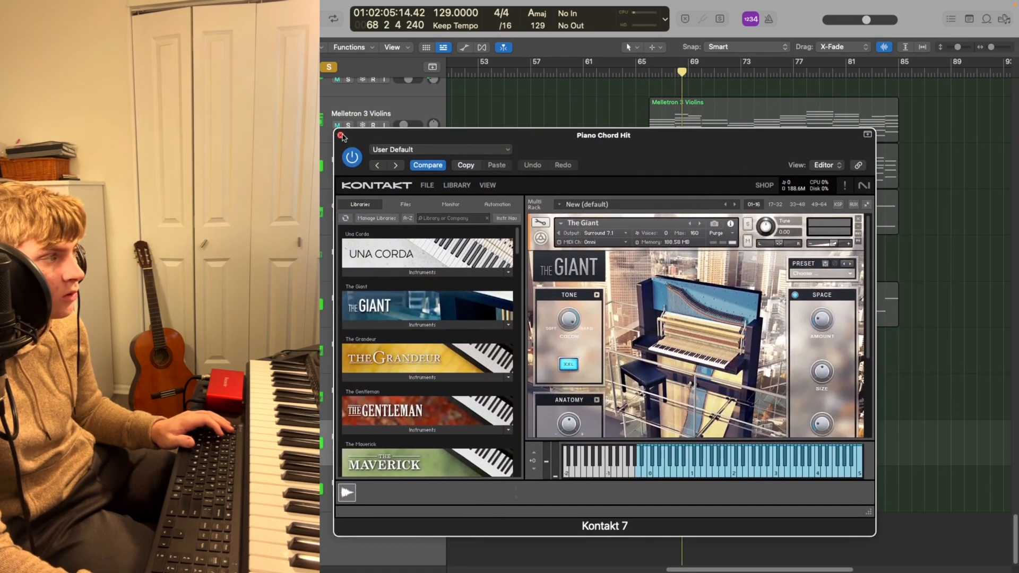
pyautogui.click(340, 135)
pyautogui.press('space')
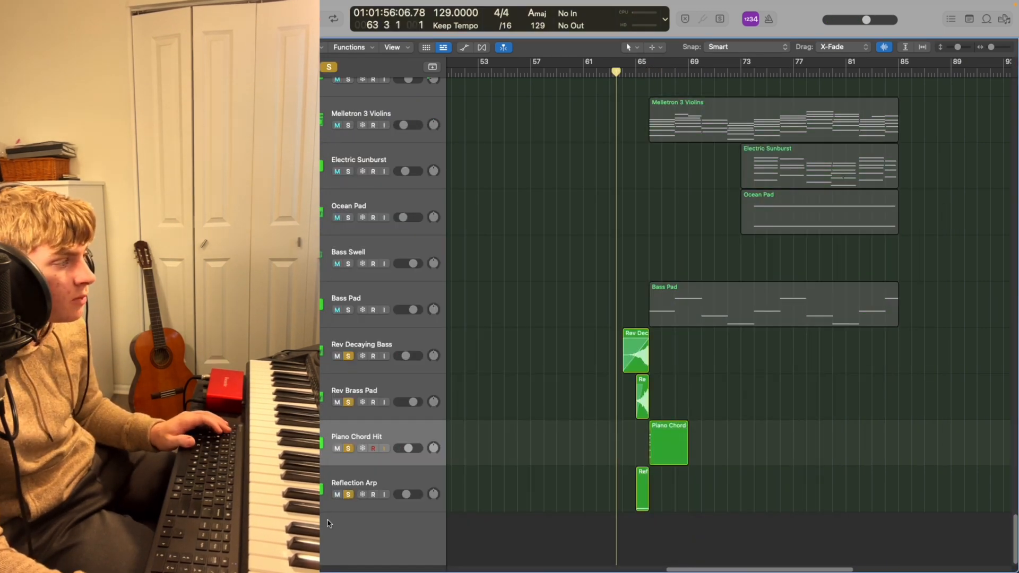
pyautogui.press('space')
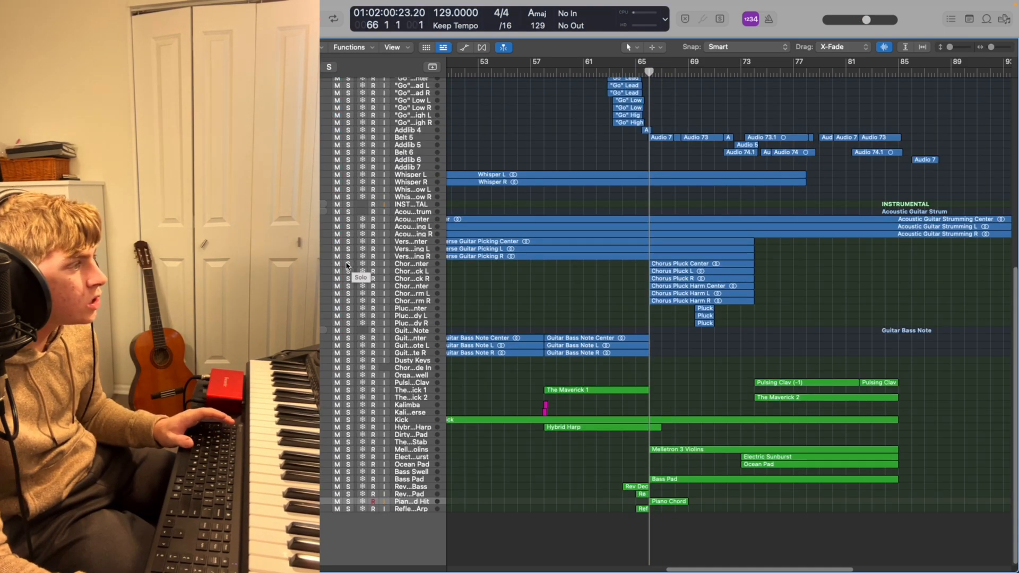
# Solo the Chorus Pluck, Chorus Pluck Harm and Pluck tracks from bar 66 and bring in the three Verse Guitar Picking tracks.
pyautogui.moveTo(348, 264); pyautogui.dragTo(348, 301)
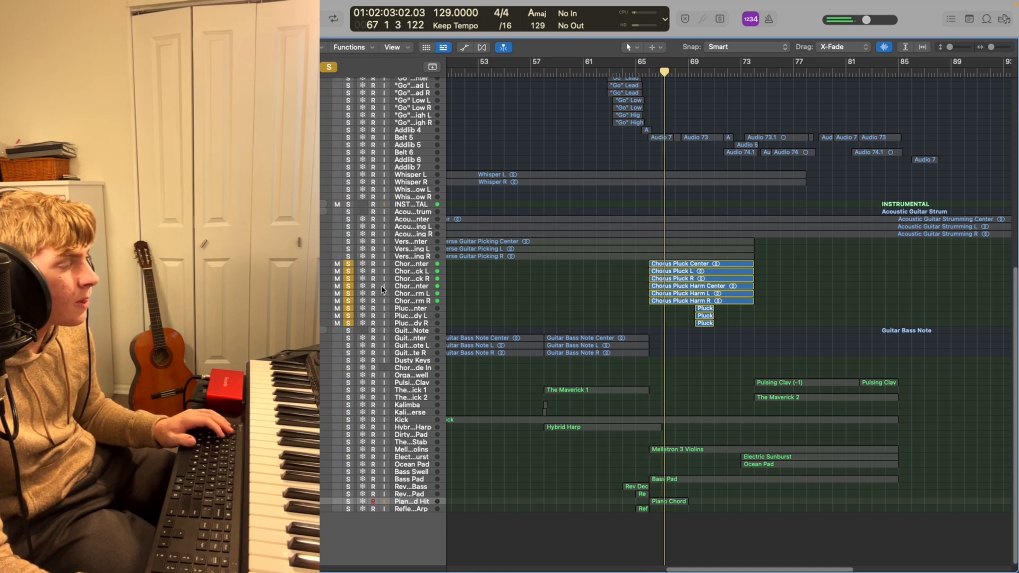
pyautogui.moveTo(348, 256); pyautogui.dragTo(348, 241)
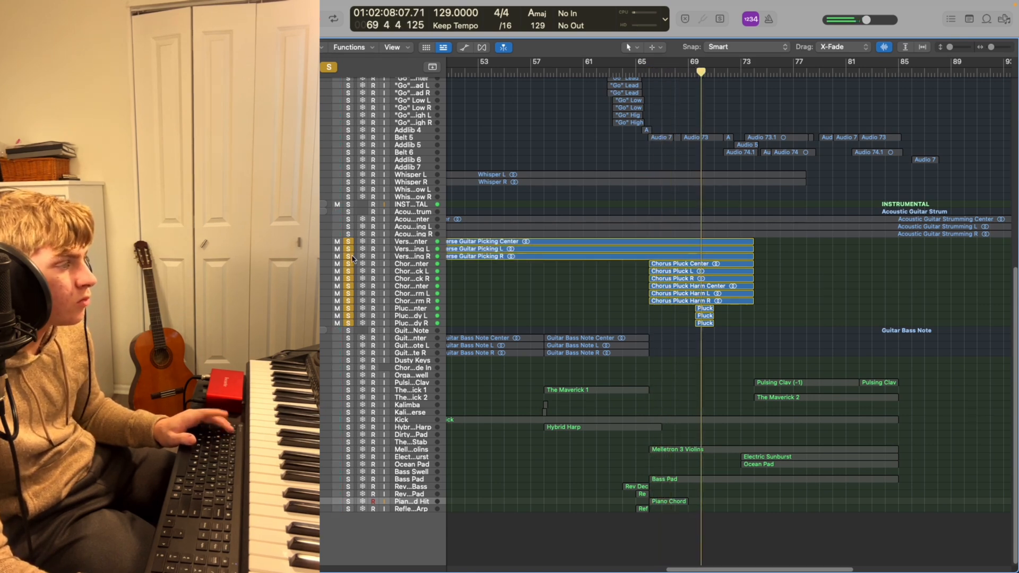
pyautogui.press('space')
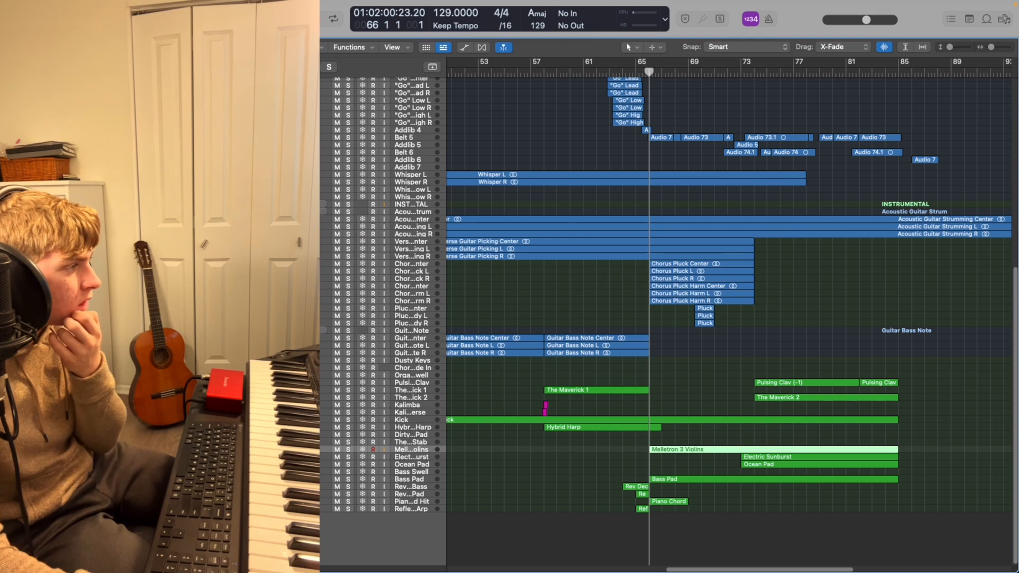
# Solo and play the Melletron 3 Violins track from bar 66 while viewing its Vintage Mellotron instrument and its side-chained Compressor.
pyautogui.press('v')
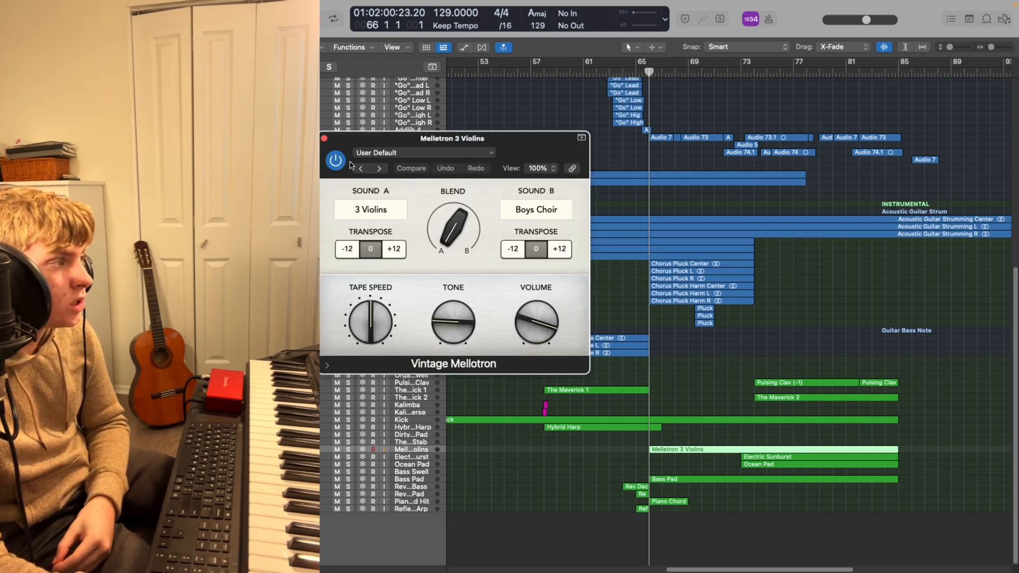
pyautogui.press('space')
pyautogui.press('s')
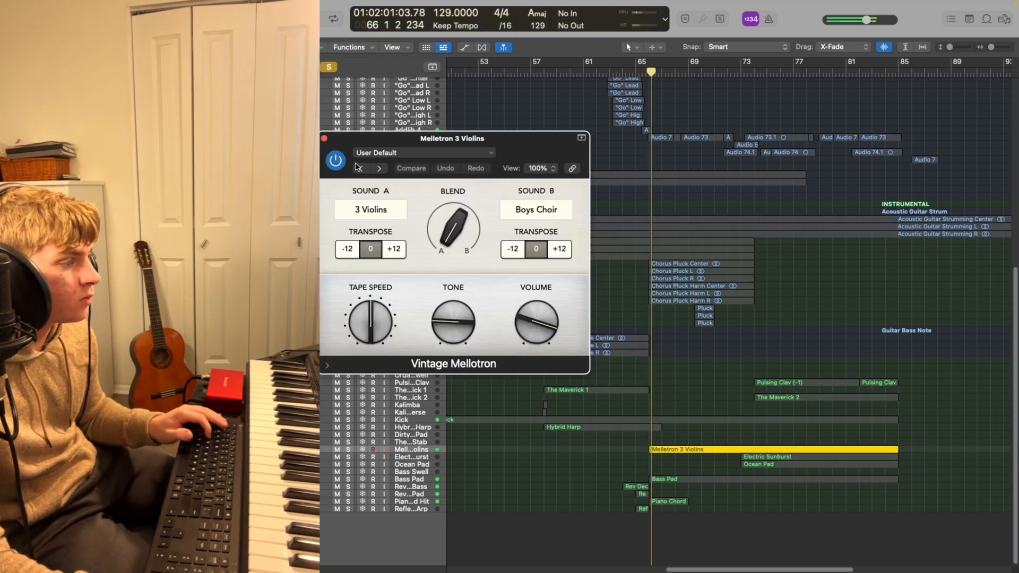
pyautogui.click(324, 138)
pyautogui.press('v')
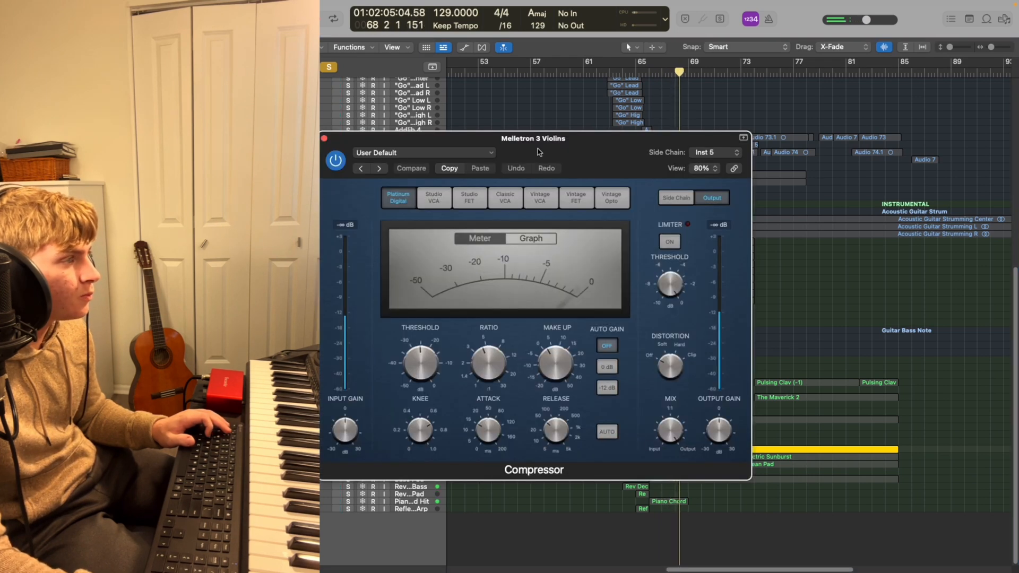
pyautogui.press('v')
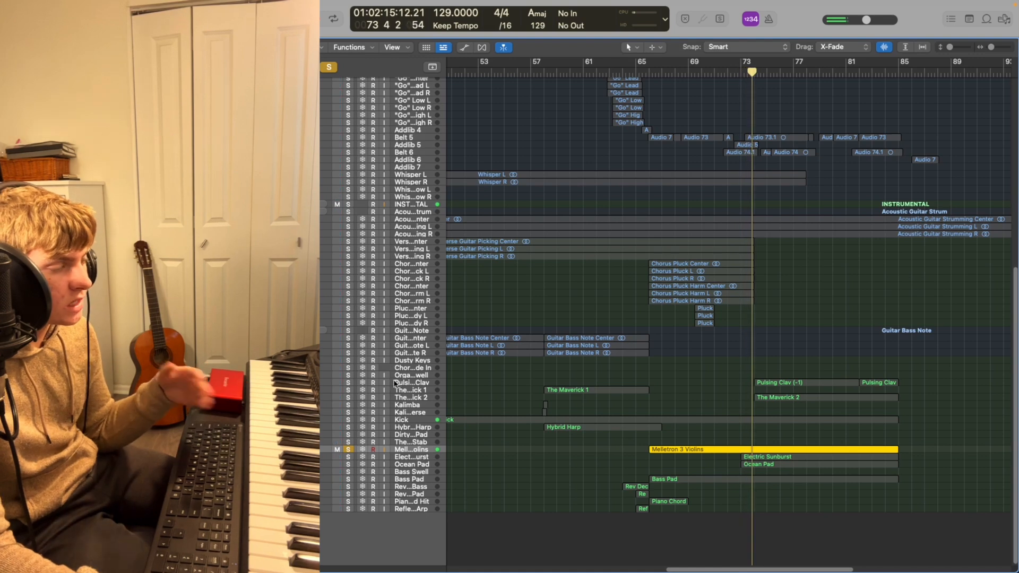
# Solo the Bass Pad track, play it from bar 66, and view its Super 8 synth in Reaktor 6.
pyautogui.press('Down')
pyautogui.press('Down')
pyautogui.press('Down')
pyautogui.press('Down')
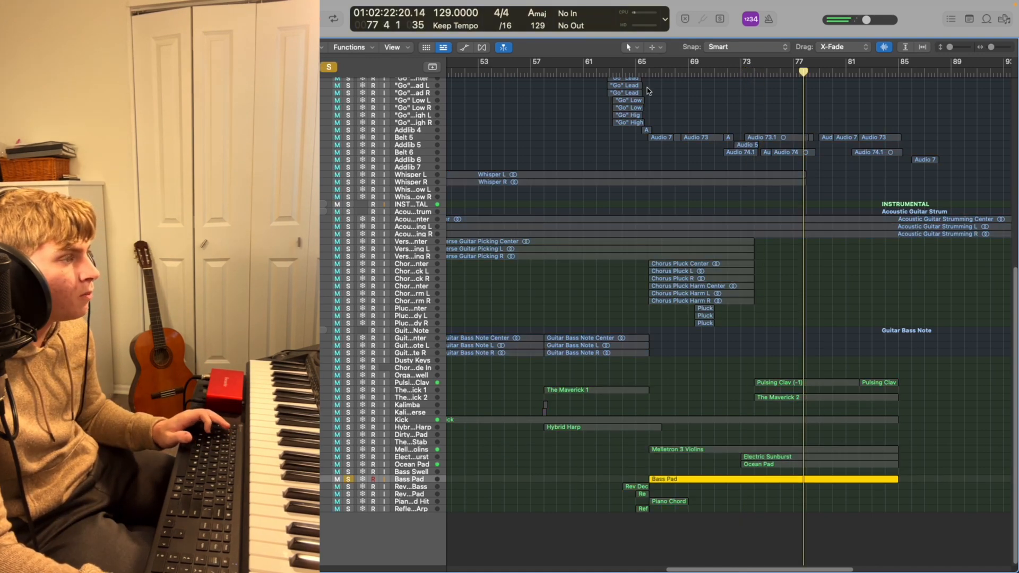
pyautogui.press('space')
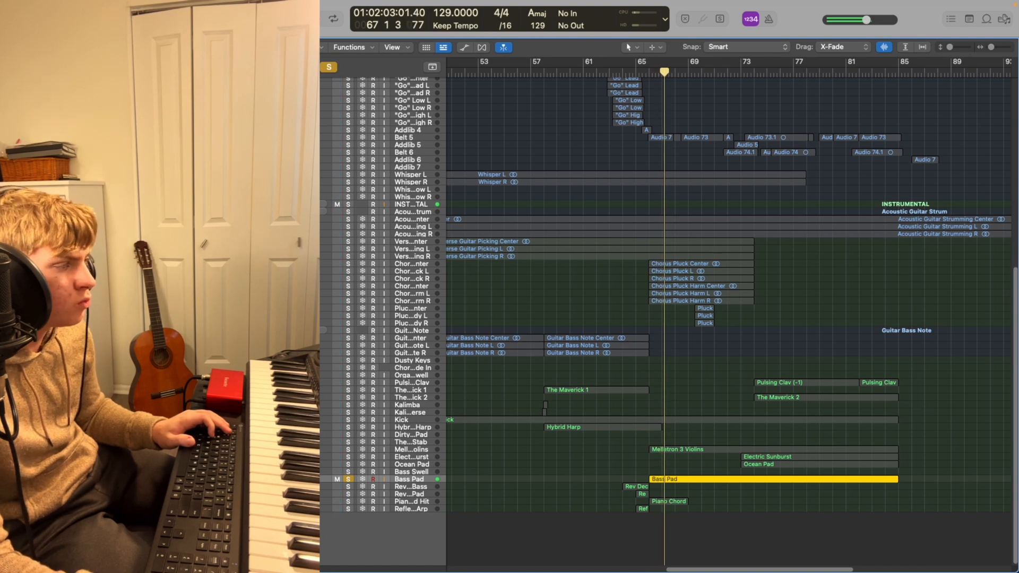
pyautogui.press('v')
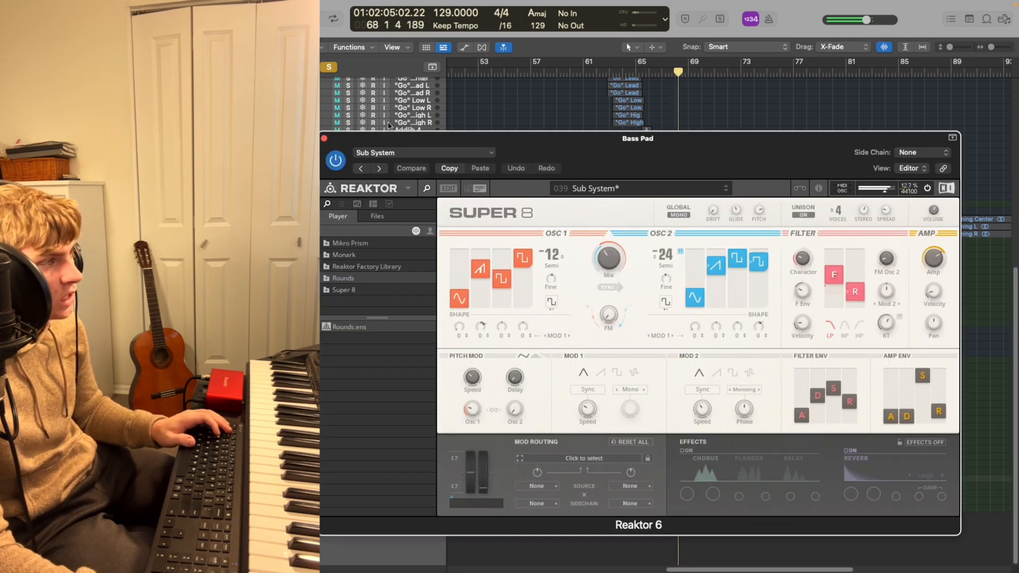
# Close the Bass Pad's synth window and take the Bass Pad track out of solo.
pyautogui.click(324, 138)
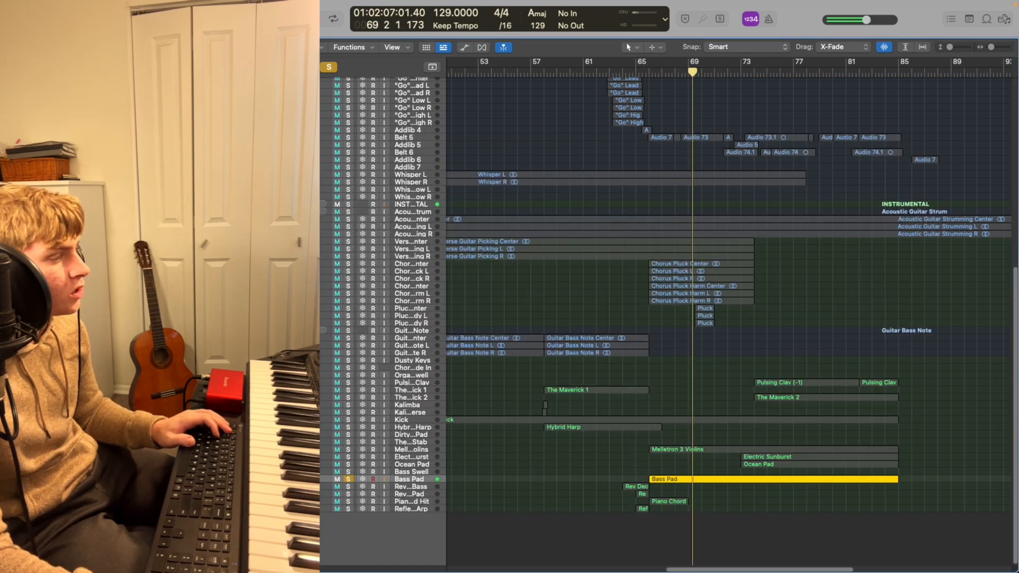
pyautogui.click(348, 479)
pyautogui.scroll(1, 371, 462)
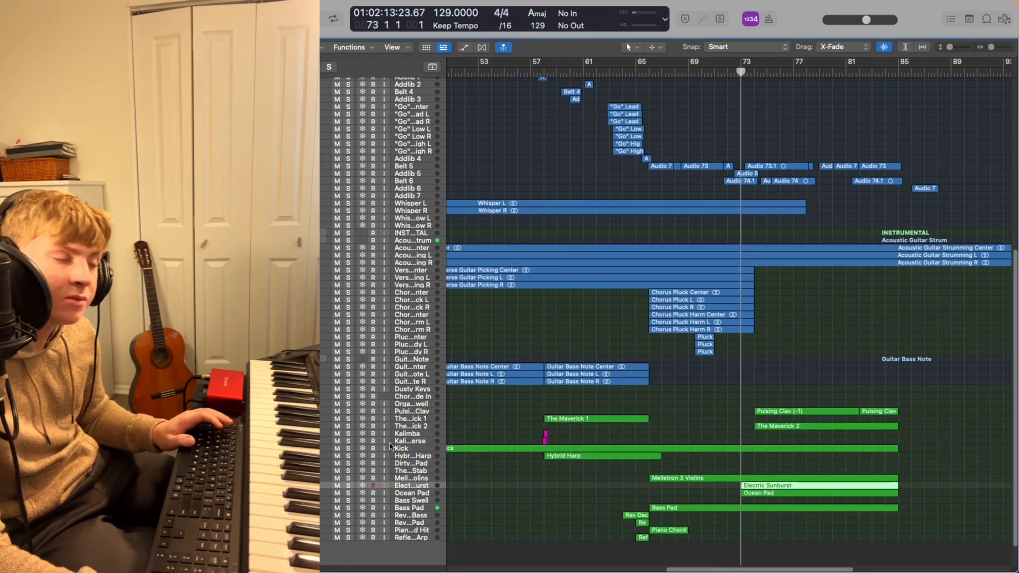
# Solo the Electric Sunburst track, play it from bar 73, view its Kontakt 7 instrument, and unsolo it.
pyautogui.press('s')
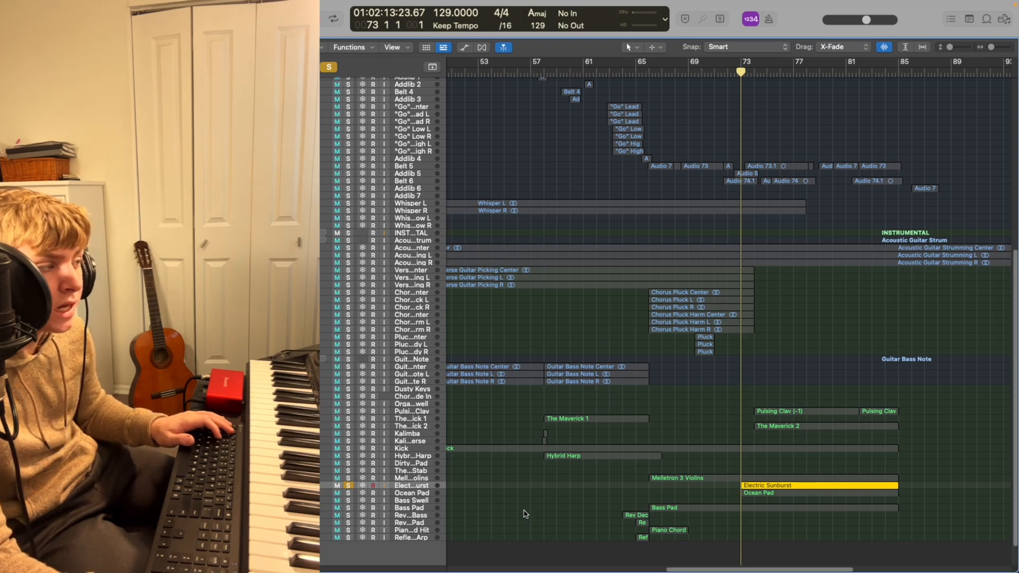
pyautogui.press('space')
pyautogui.press('v')
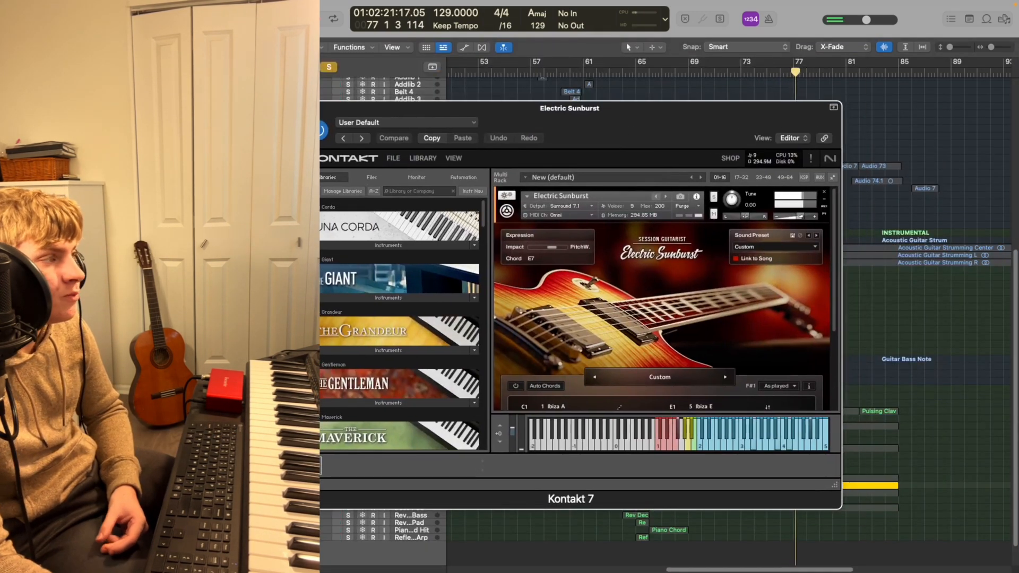
pyautogui.press('v')
pyautogui.click(348, 486)
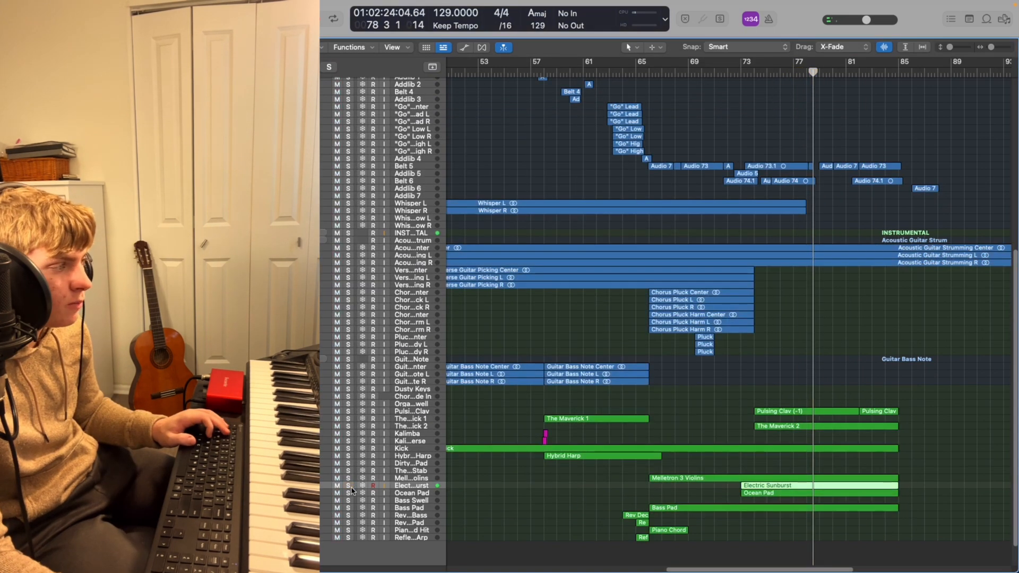
# Solo the Ocean Pad track, play it from bar 73, and unsolo it.
pyautogui.click(348, 493)
pyautogui.press('space')
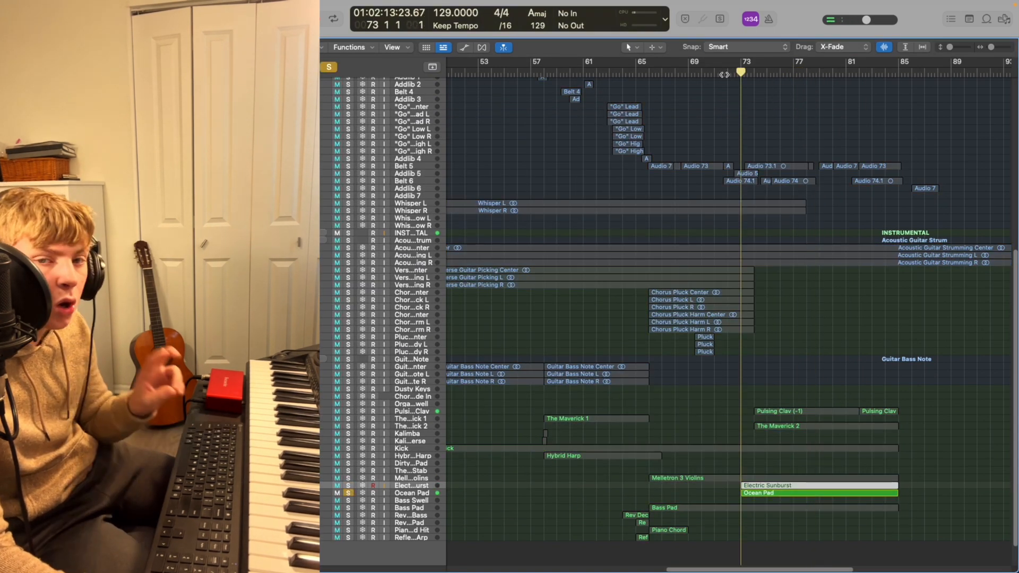
pyautogui.press('space')
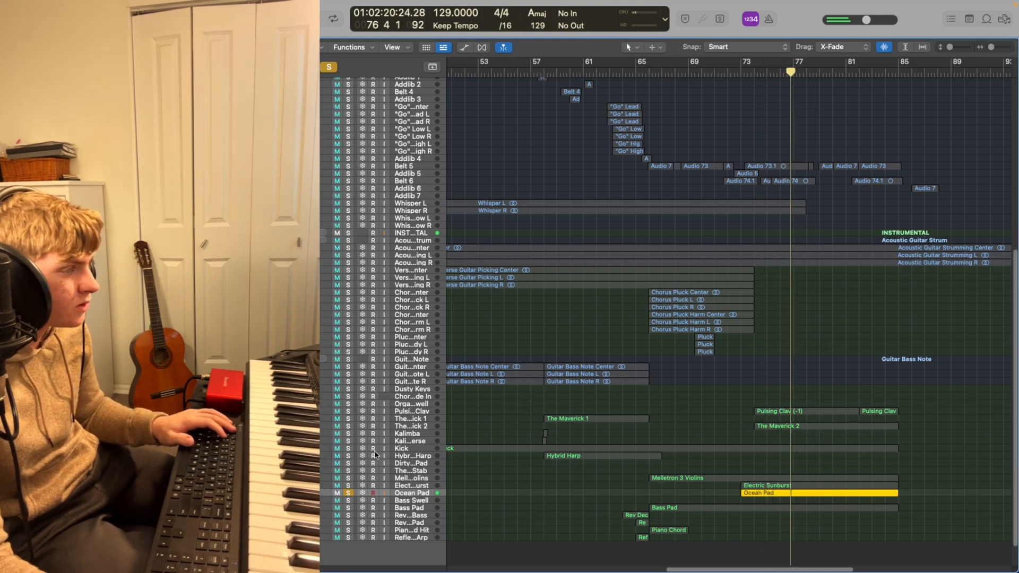
pyautogui.click(349, 492)
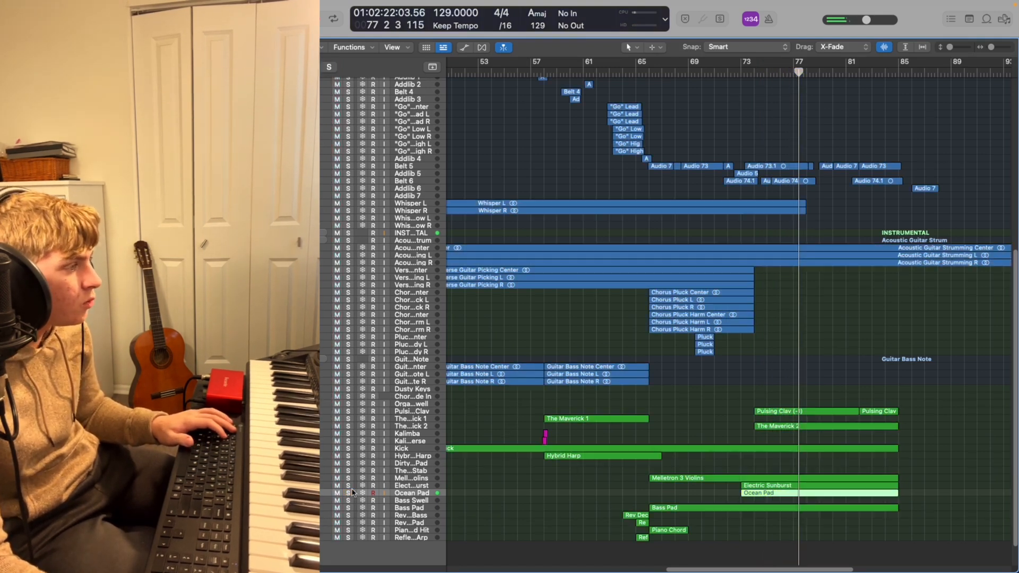
# Play The Maverick 2 soloed, bring in the Kick and Electric Sunburst tracks with it, and clear all three solos.
pyautogui.click(348, 426)
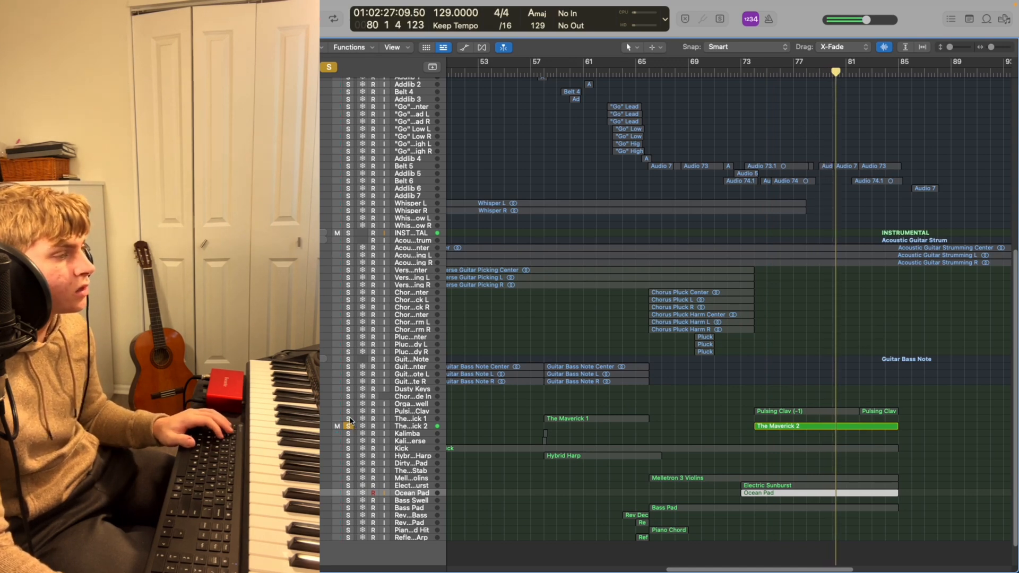
pyautogui.click(348, 448)
pyautogui.click(750, 81)
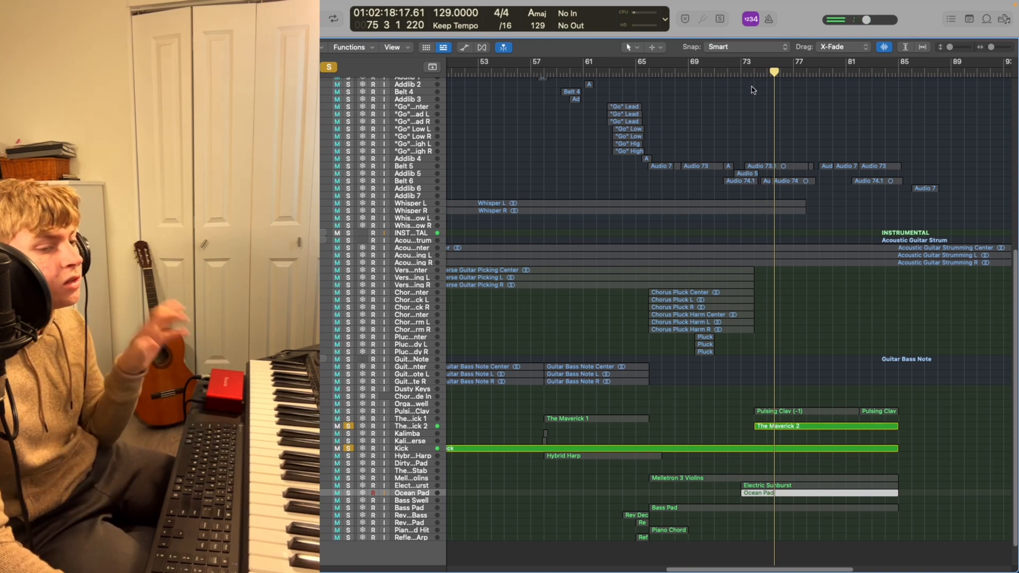
pyautogui.press('space')
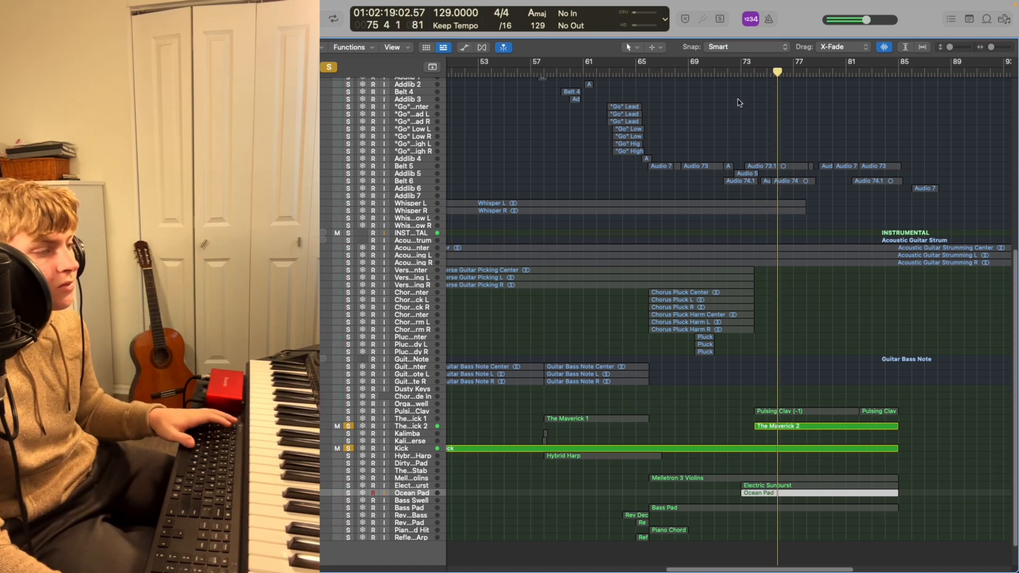
pyautogui.click(348, 485)
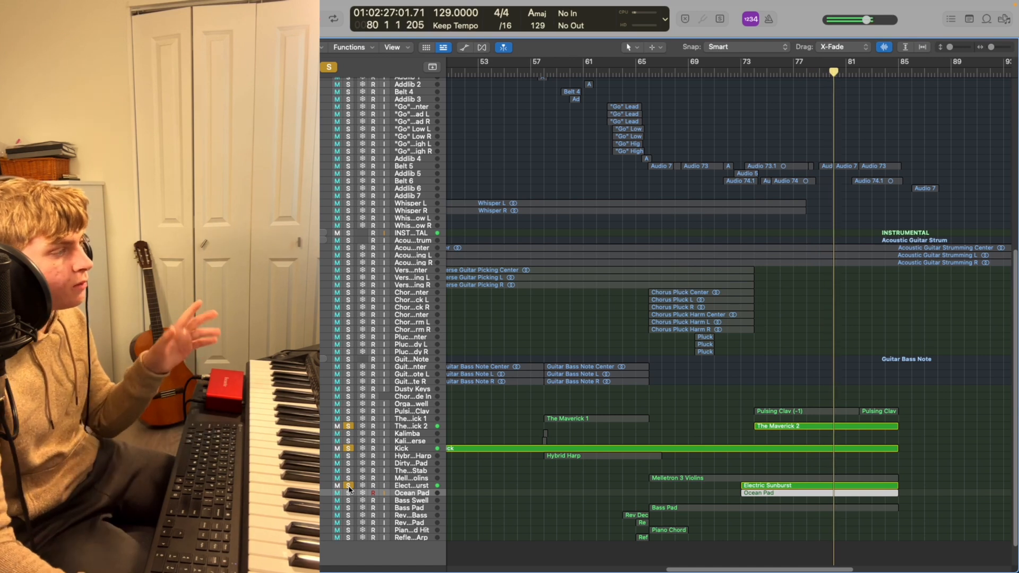
pyautogui.press('space')
pyautogui.moveTo(349, 486); pyautogui.dragTo(346, 389)
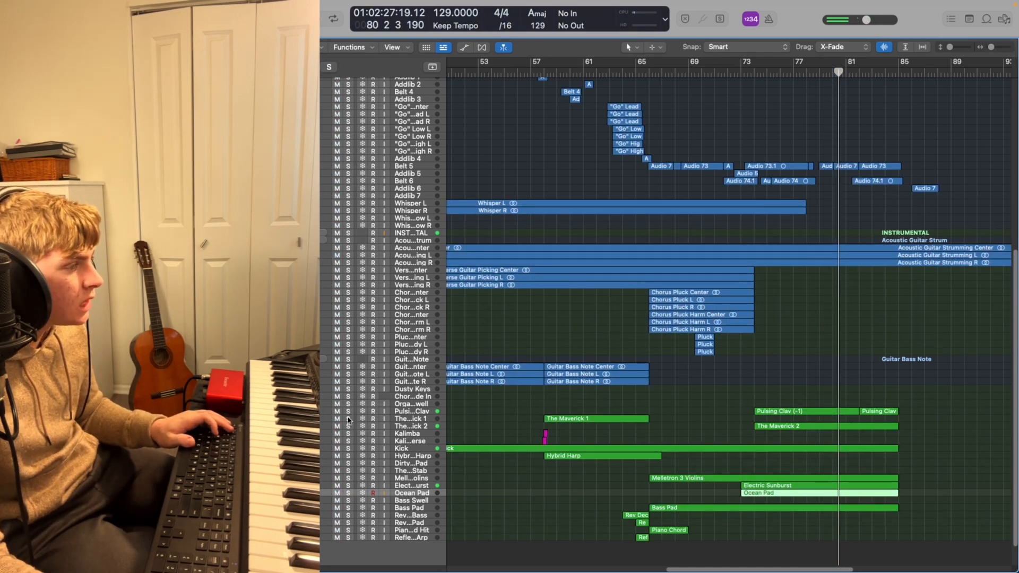
# Solo and play the Pulsing Clav track while viewing its Ping Pong clavinet in Kontakt 7, and close the instrument window.
pyautogui.click(348, 418)
pyautogui.click(348, 411)
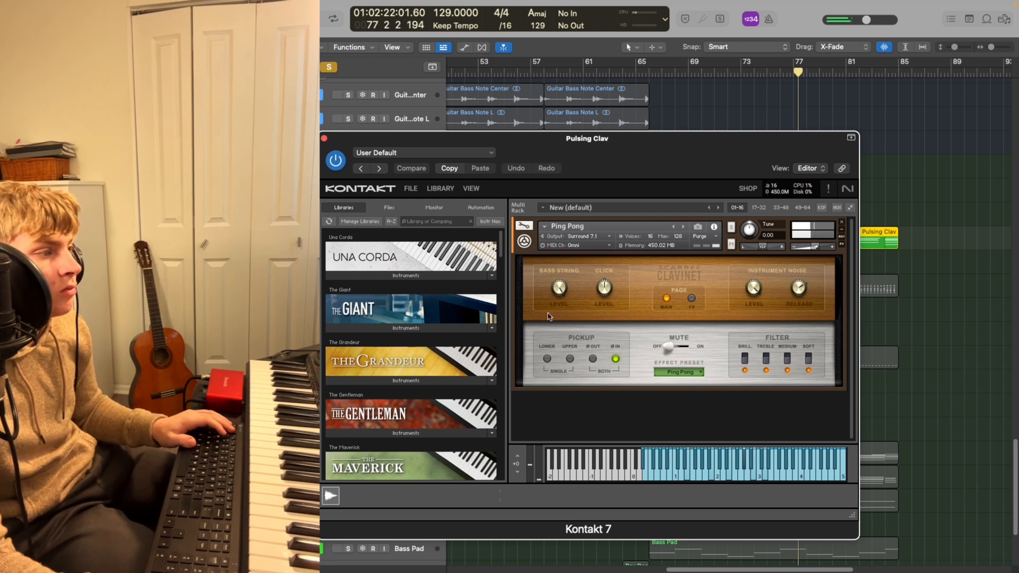
pyautogui.click(324, 138)
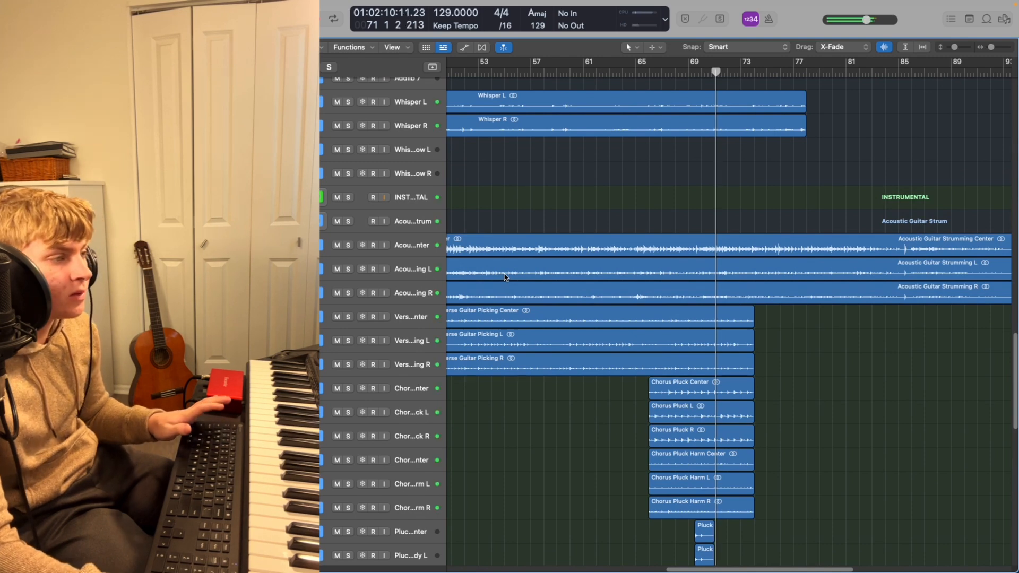
# Play the full unsoloed arrangement through the final chorus and outro while following its instrumental tracks.
pyautogui.scroll(-5, 522, 275)
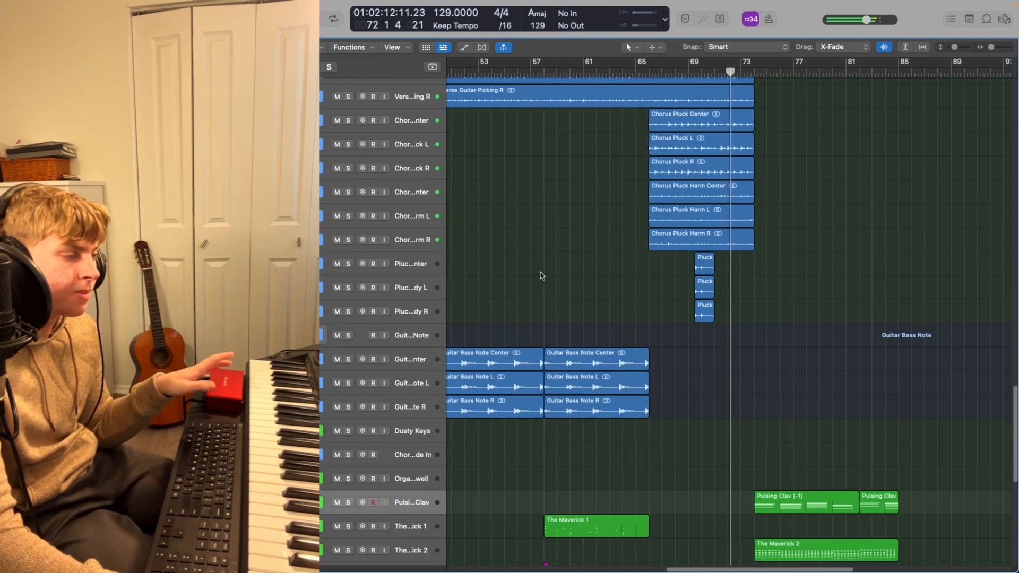
pyautogui.scroll(-4, 726, 290)
pyautogui.scroll(-3, 690, 289)
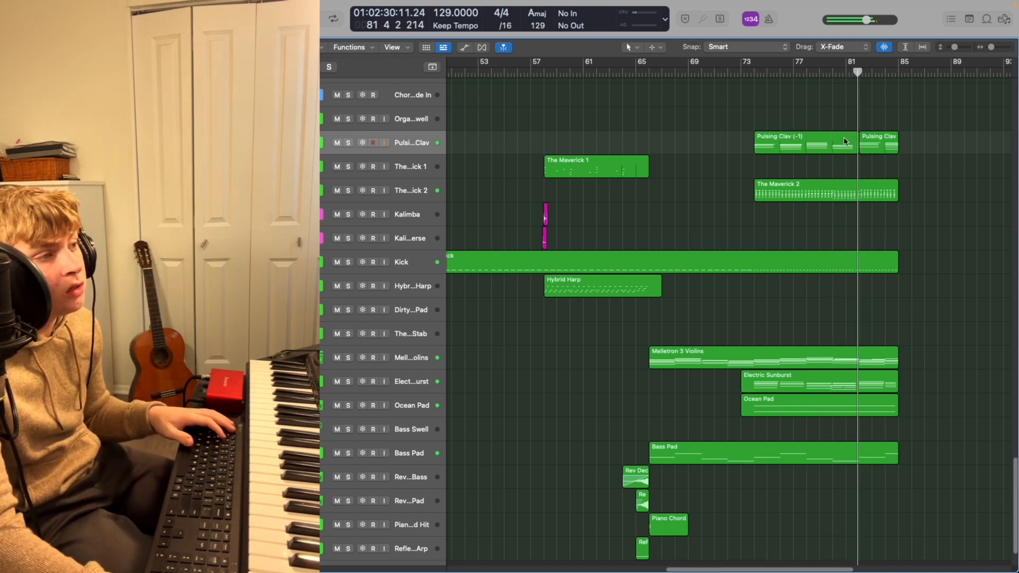
pyautogui.moveTo(717, 570); pyautogui.dragTo(767, 571)
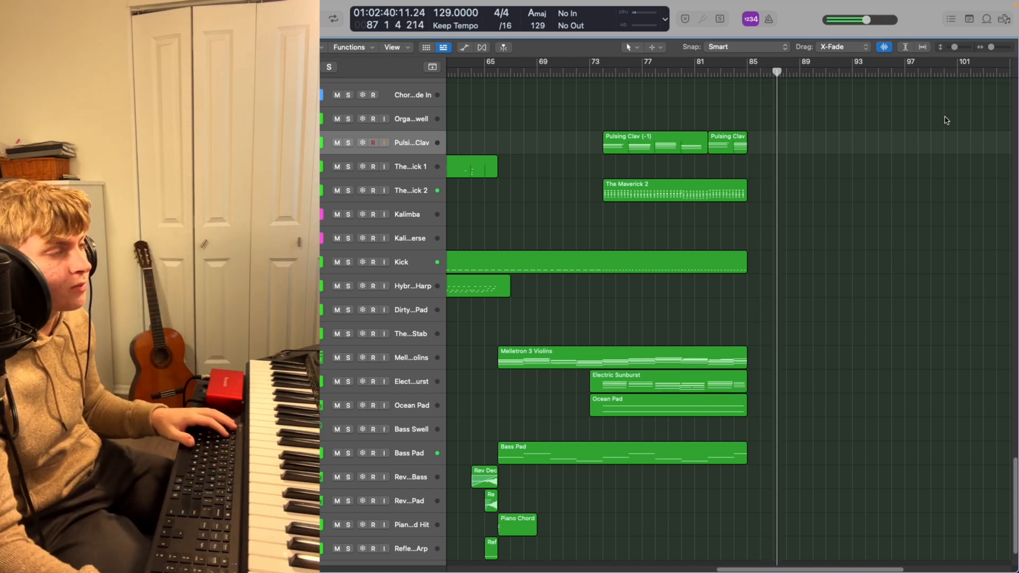
pyautogui.press('z')
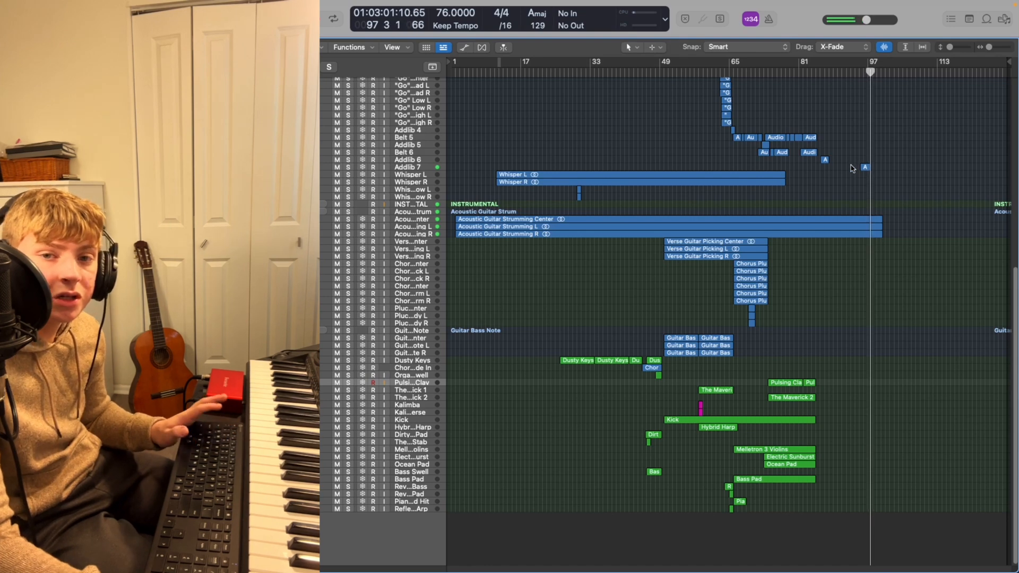
# Switch to the project with the bounced, full-length stems and look over its vocal stacks from lead to whispers.
pyautogui.scroll(10, 604, 91)
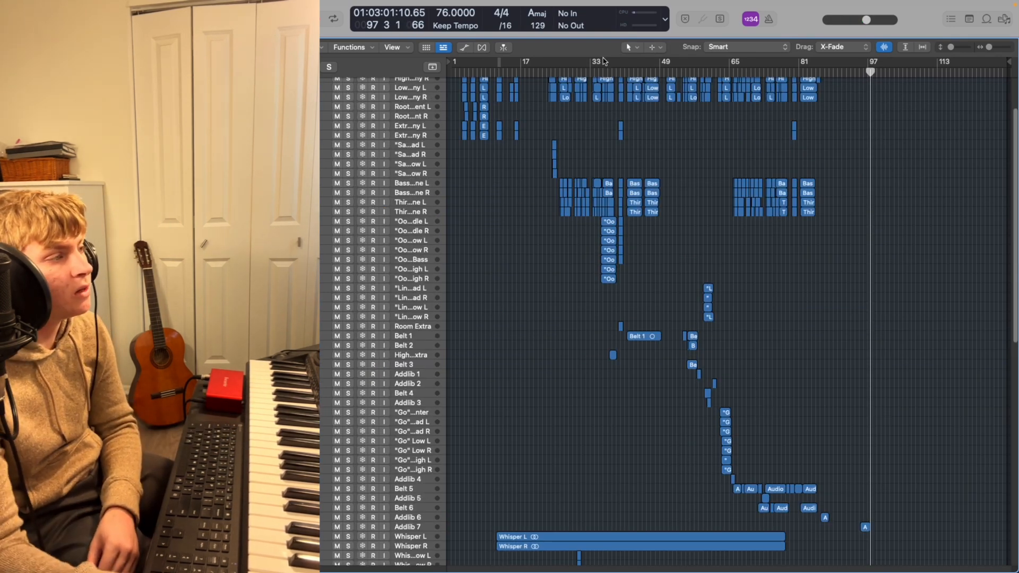
pyautogui.scroll(3, 604, 79)
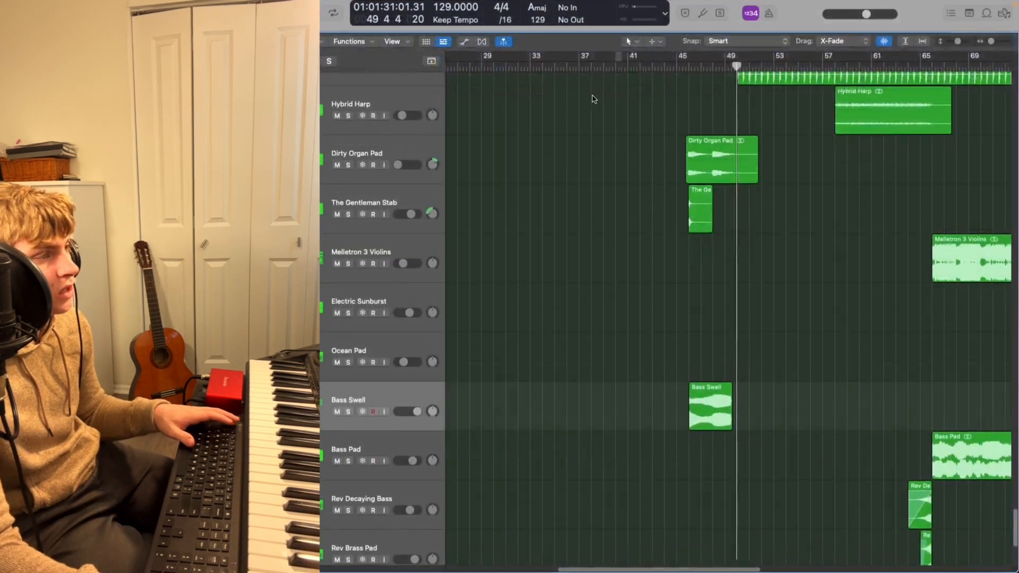
pyautogui.scroll(5, 591, 98)
pyautogui.scroll(8, 607, 98)
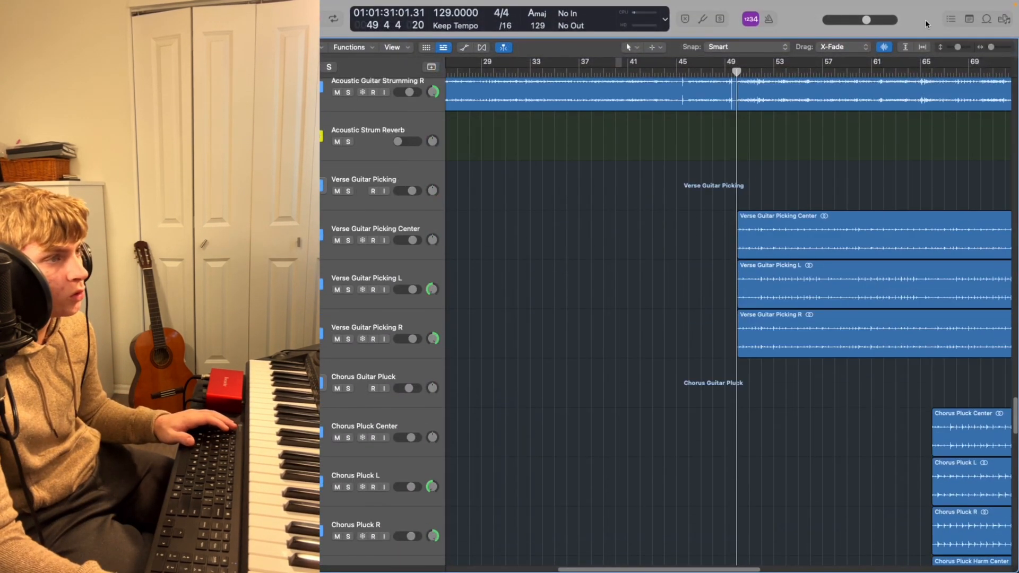
pyautogui.moveTo(958, 47); pyautogui.dragTo(950, 47)
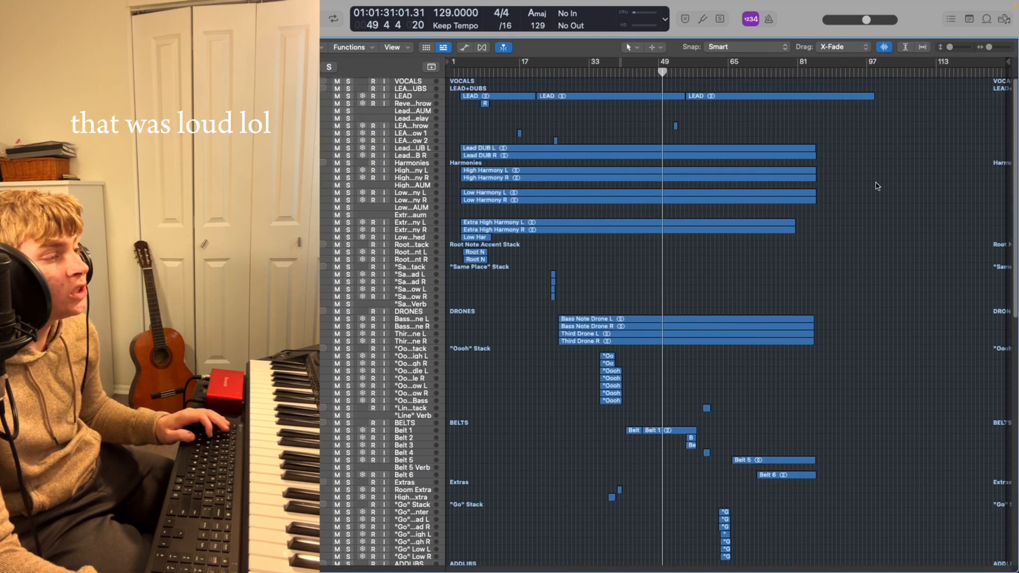
pyautogui.scroll(-10, 828, 186)
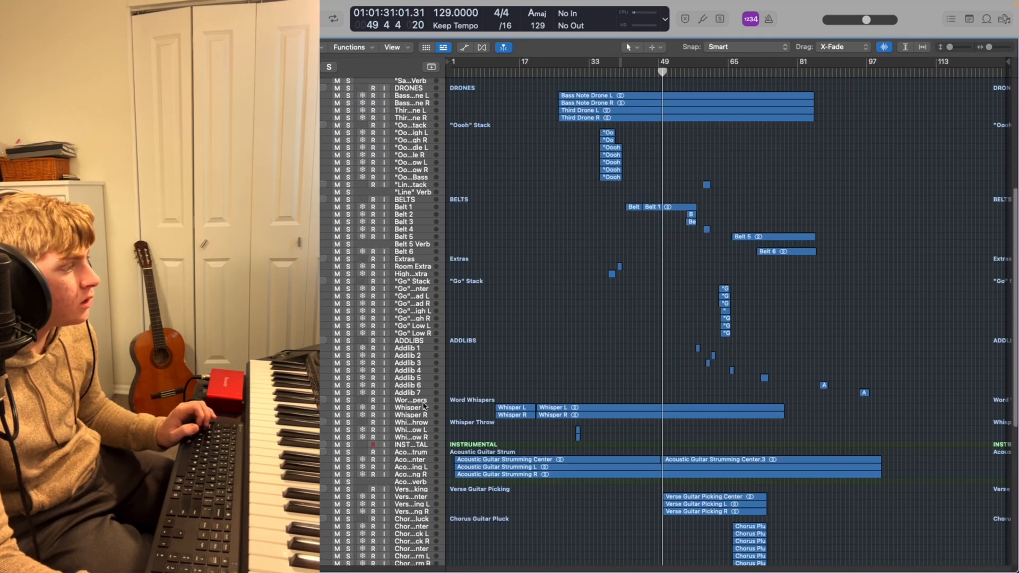
pyautogui.scroll(10, 424, 96)
# Solo the LEAD vocal track, play it from the song's start and at further points, and unsolo it.
pyautogui.click(425, 96)
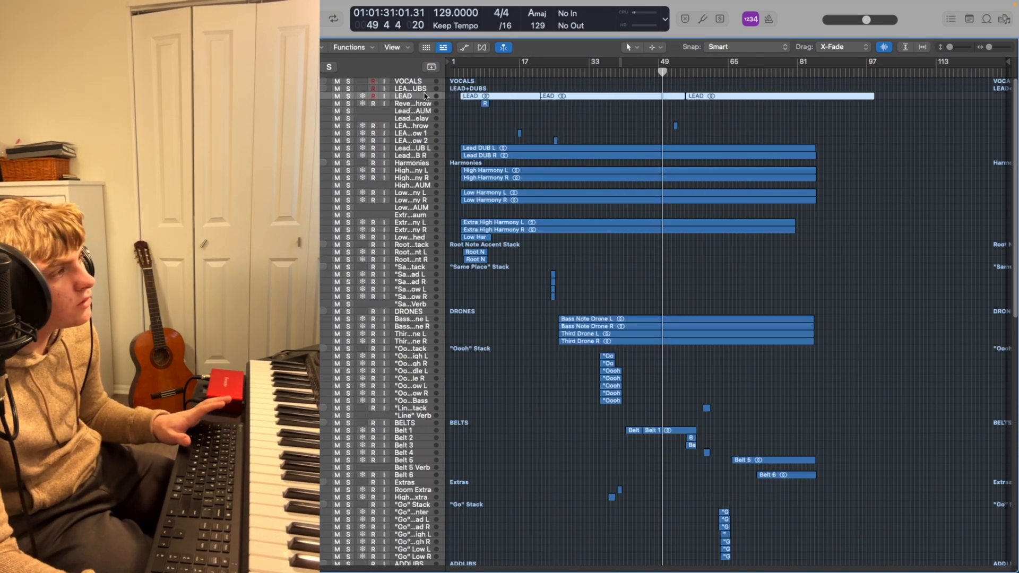
pyautogui.click(419, 87)
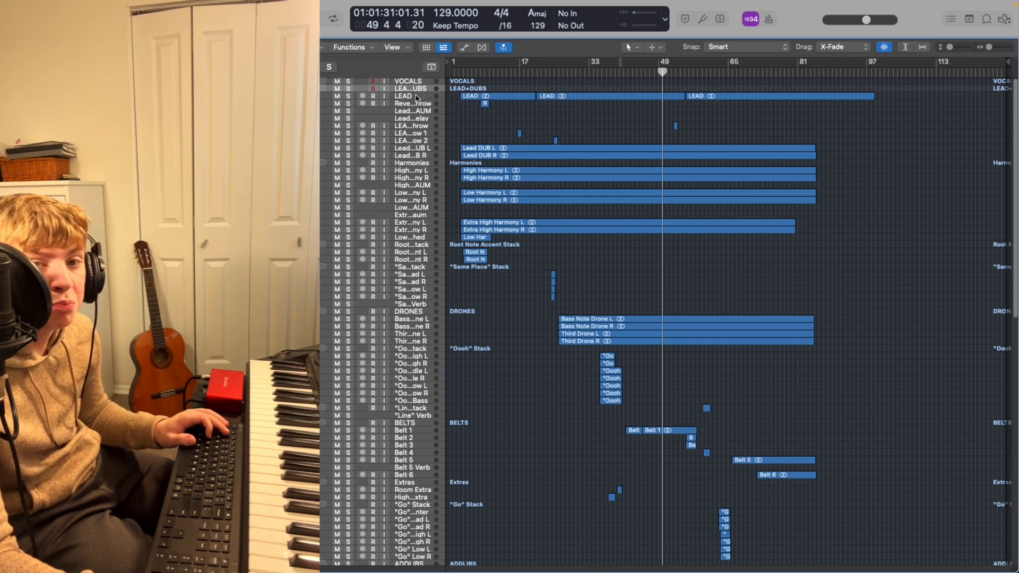
pyautogui.press('s')
pyautogui.press('Return')
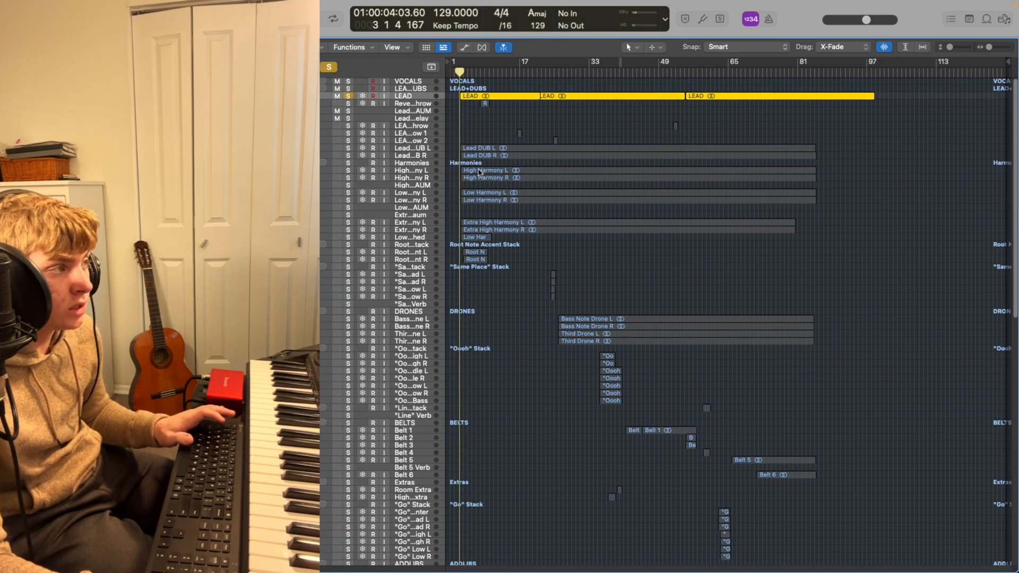
pyautogui.press('space')
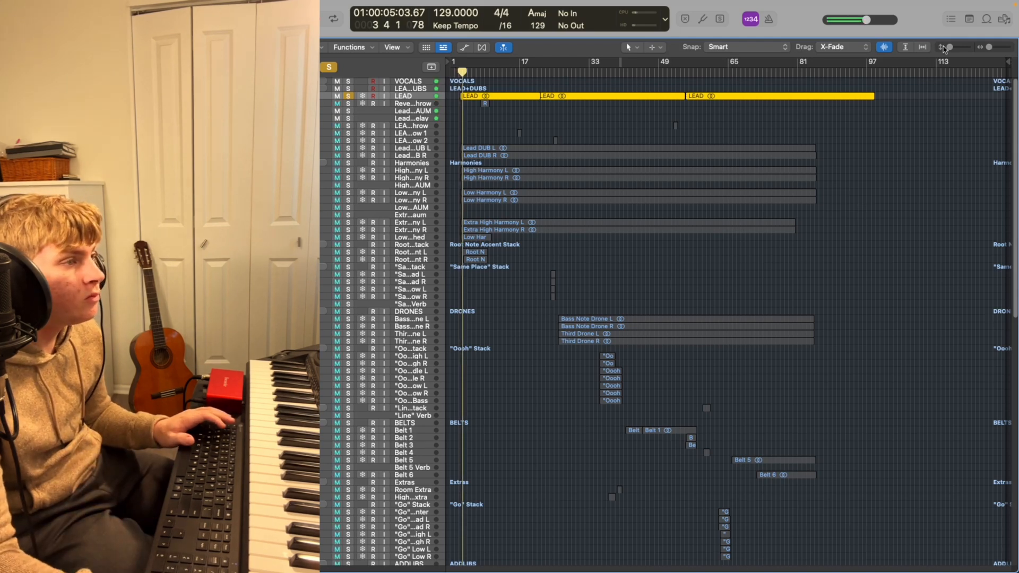
pyautogui.moveTo(943, 49); pyautogui.dragTo(995, 49)
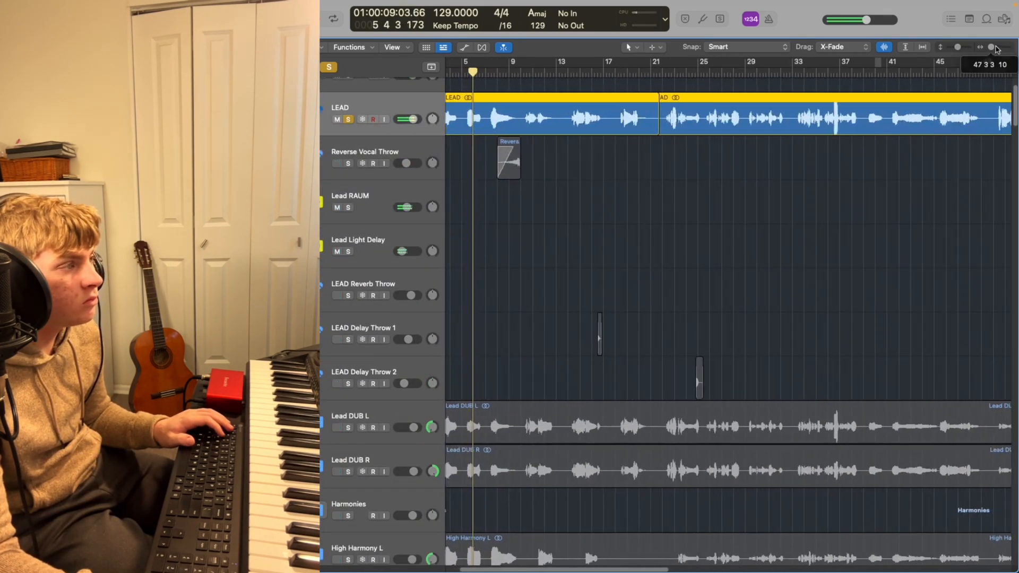
pyautogui.click(581, 69)
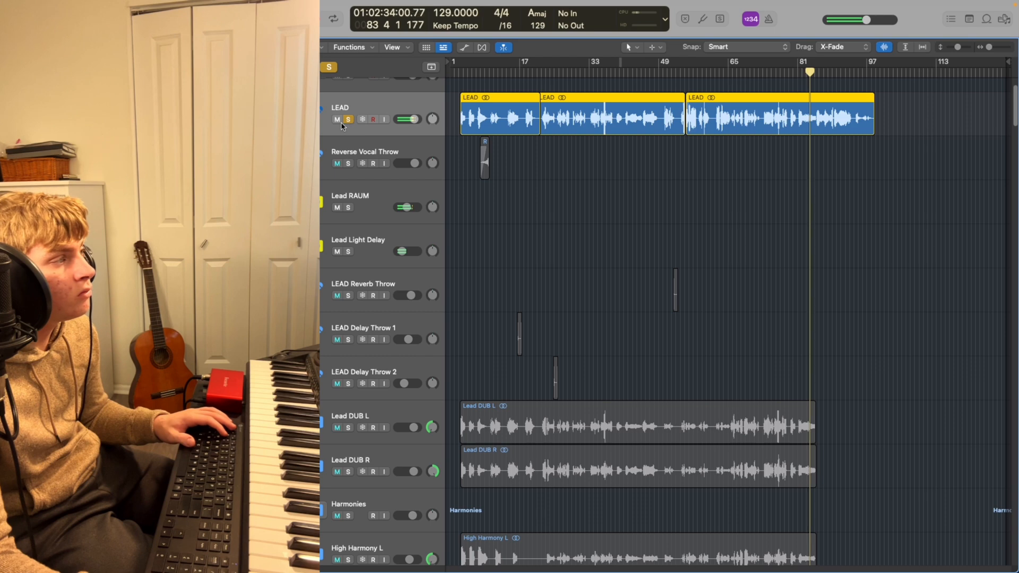
pyautogui.click(348, 120)
# Solo the Reverse Vocal Throw track, play it from bar 8, unsolo it, and select its region.
pyautogui.click(348, 163)
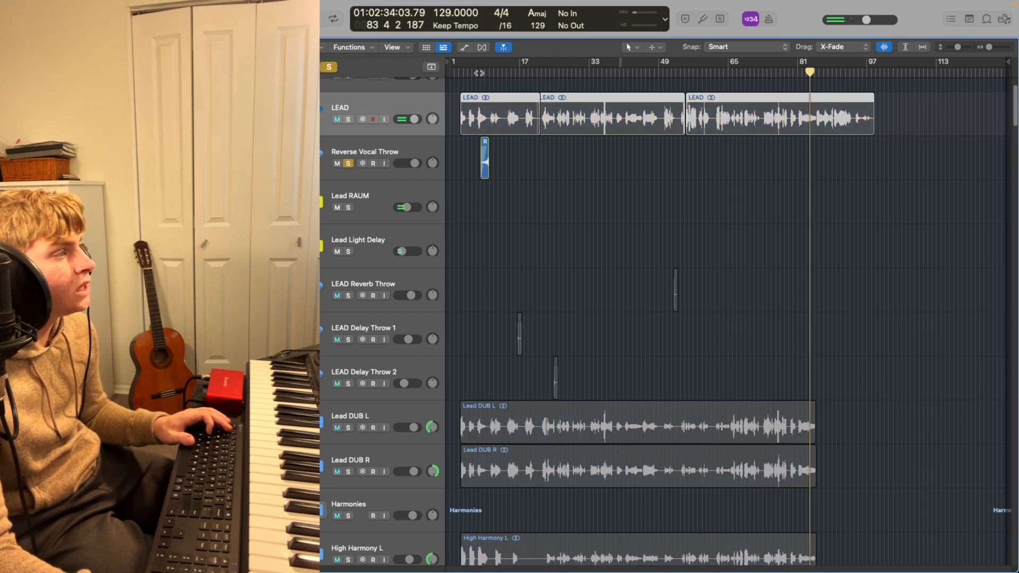
pyautogui.press('space')
pyautogui.click(482, 70)
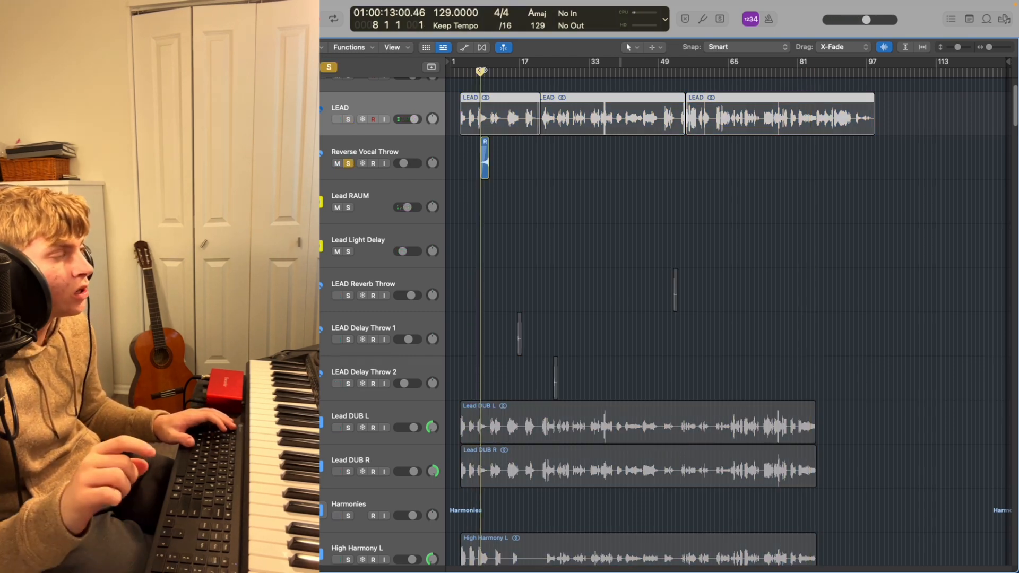
pyautogui.press('space')
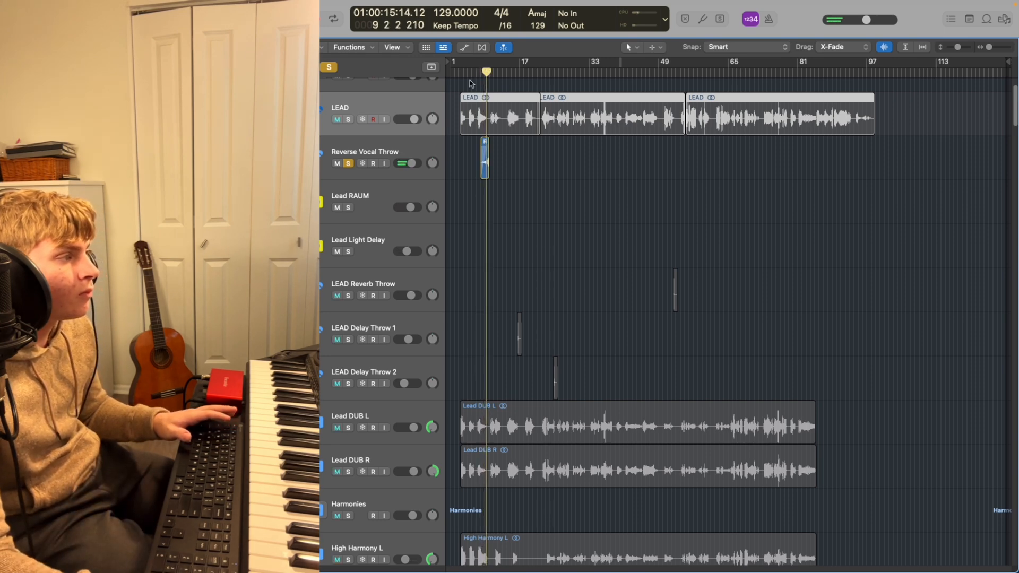
pyautogui.press('super+a')
pyautogui.click(348, 163)
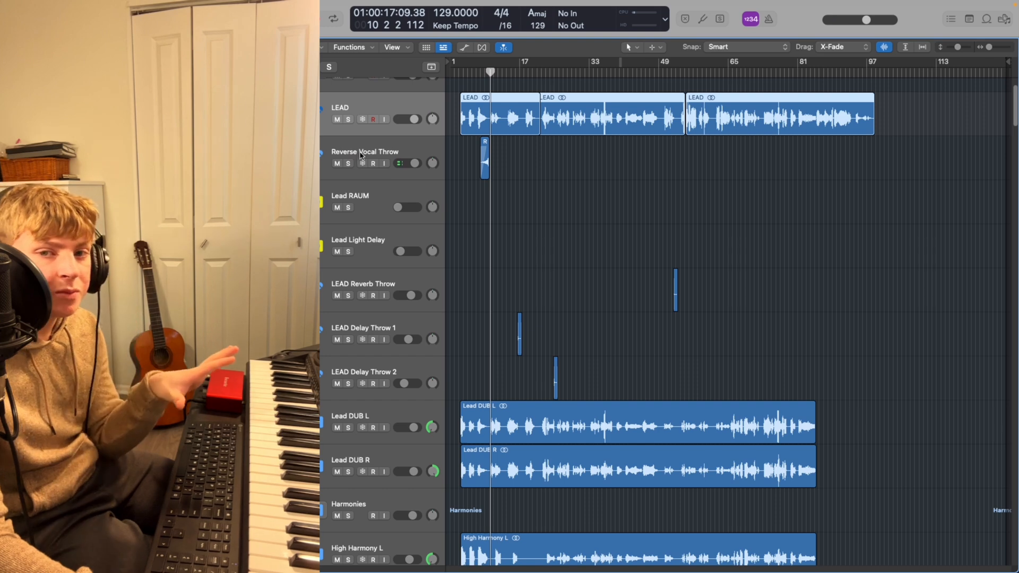
pyautogui.click(484, 162)
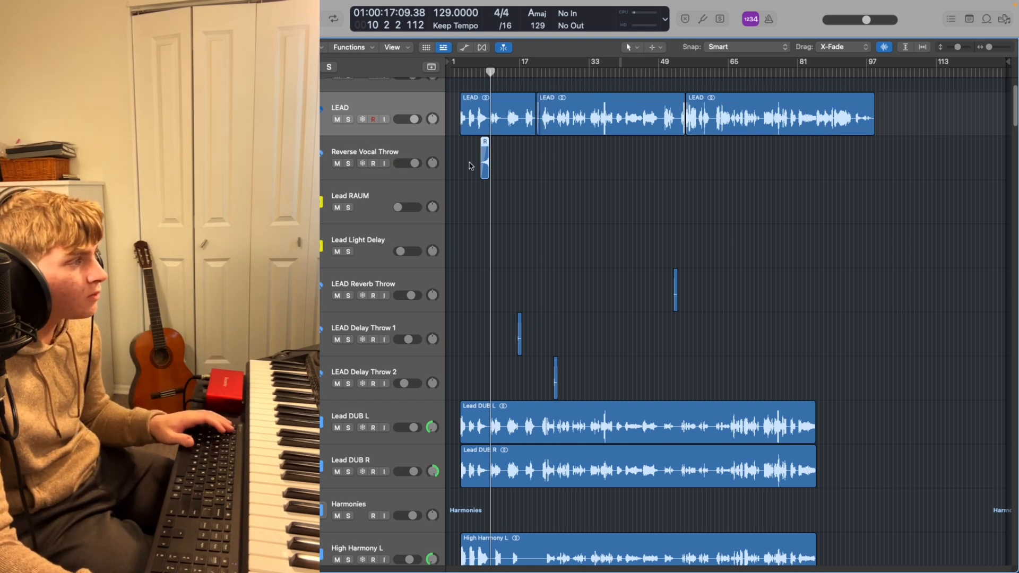
# Play the LEAD and Reverse Vocal Throw tracks soloed together from bar 7, and stop playback with both unsoloed.
pyautogui.click(478, 72)
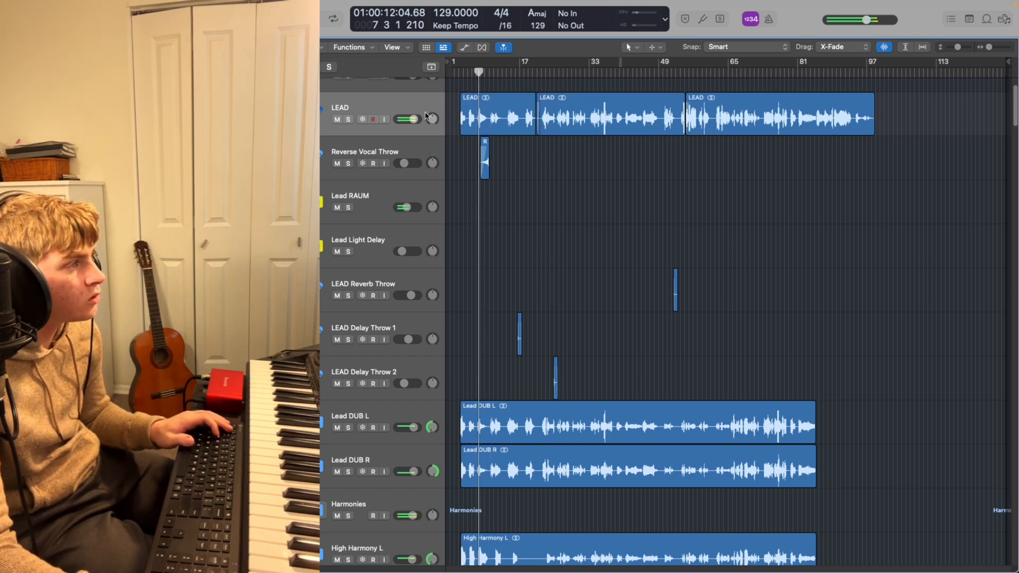
pyautogui.press('s')
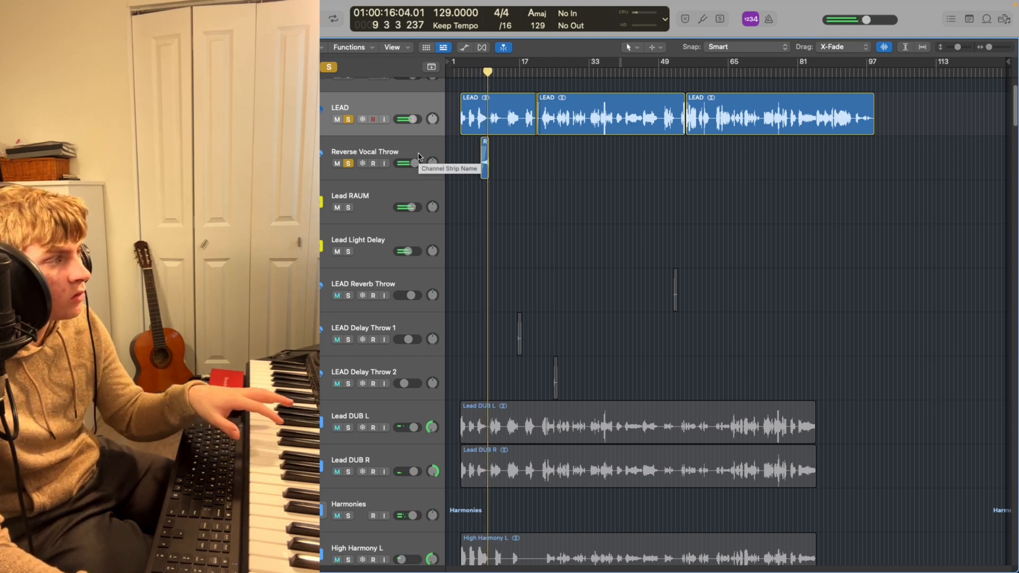
pyautogui.click(349, 165)
pyautogui.press('space')
# Solo the Lead DUB L and Lead DUB R tracks, play them from bar 3, and unsolo both.
pyautogui.scroll(-4, 371, 212)
pyautogui.click(374, 244)
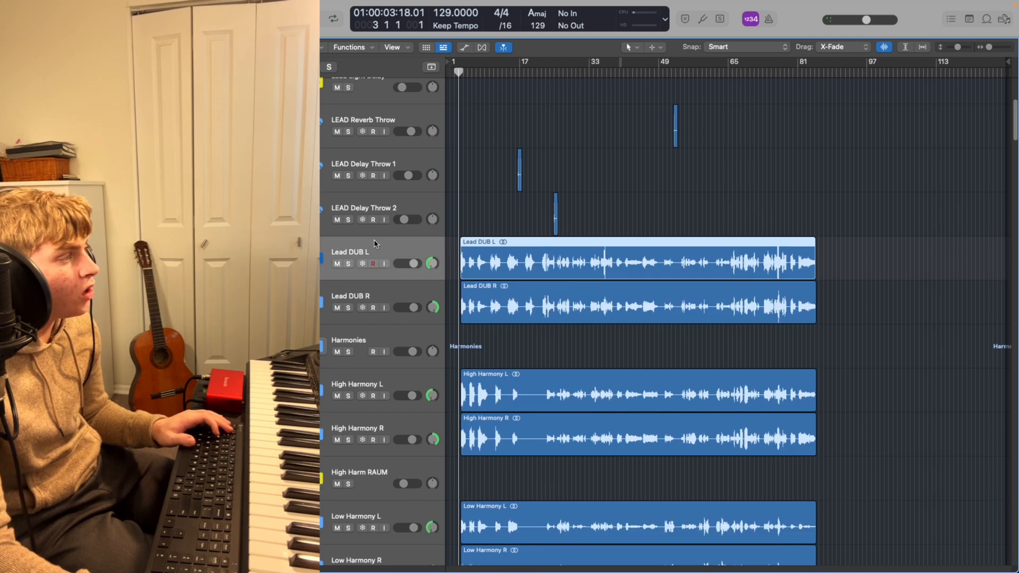
pyautogui.click(348, 263)
pyautogui.click(348, 308)
pyautogui.scroll(-4, 372, 233)
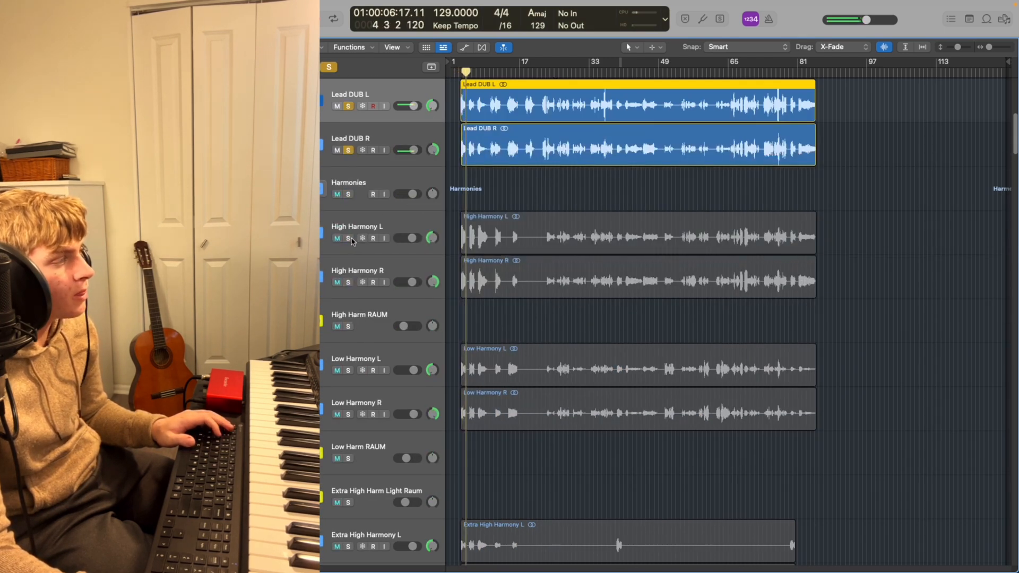
pyautogui.click(349, 151)
pyautogui.click(348, 105)
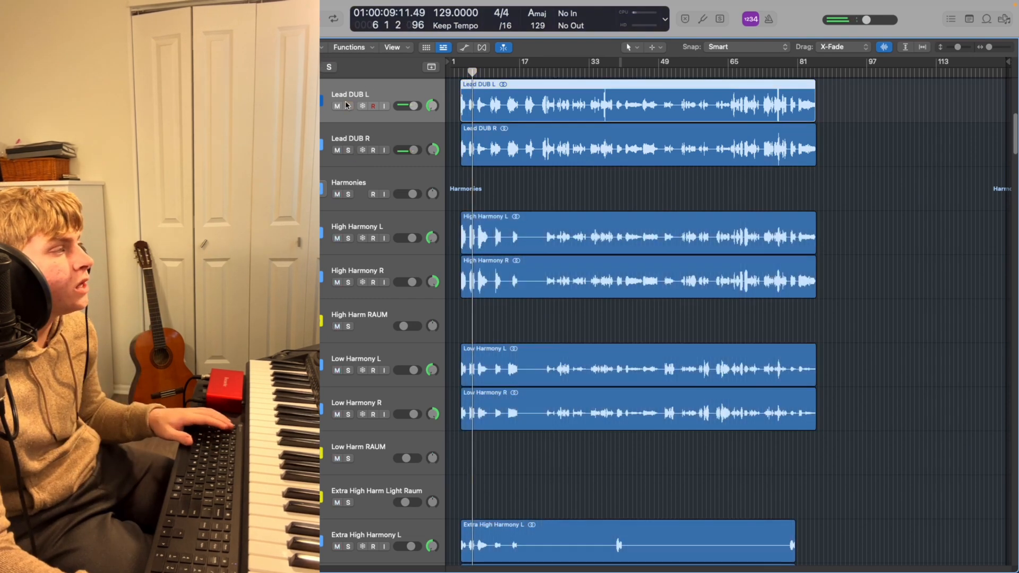
# Solo High Harmony L and R, play them, add the LEAD track to the solo, and clear all solos.
pyautogui.click(348, 238)
pyautogui.click(348, 282)
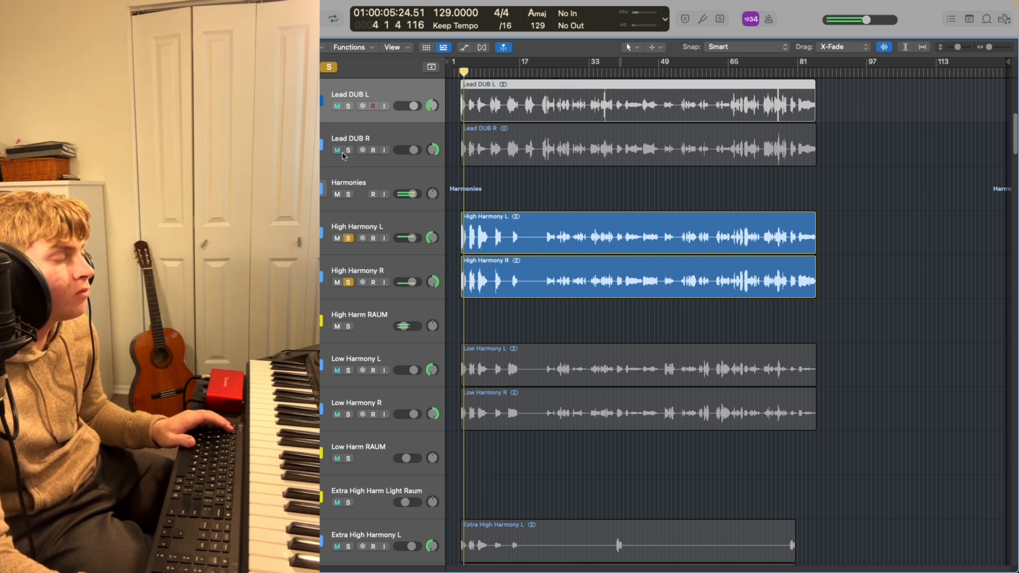
pyautogui.scroll(8, 365, 163)
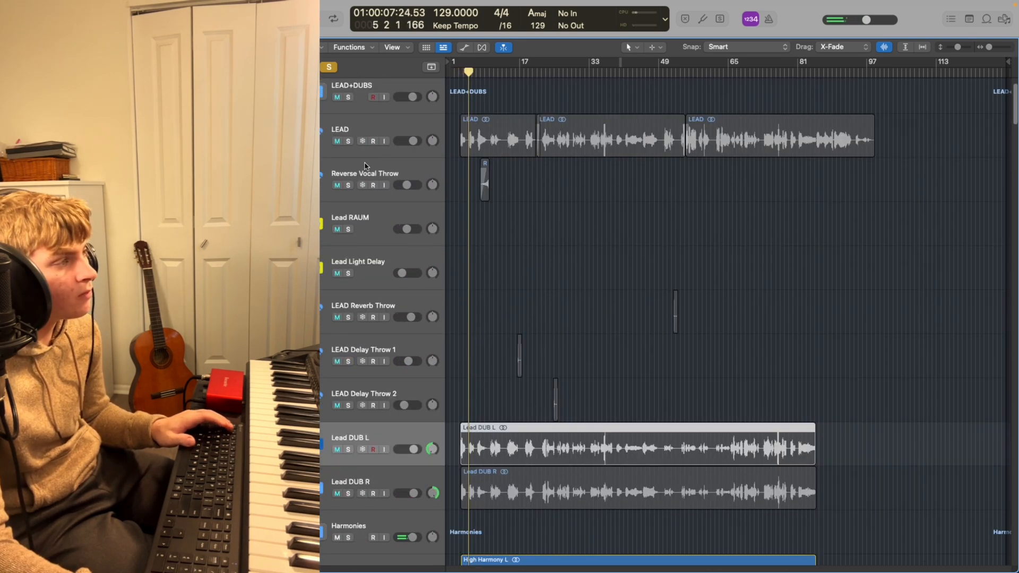
pyautogui.click(349, 141)
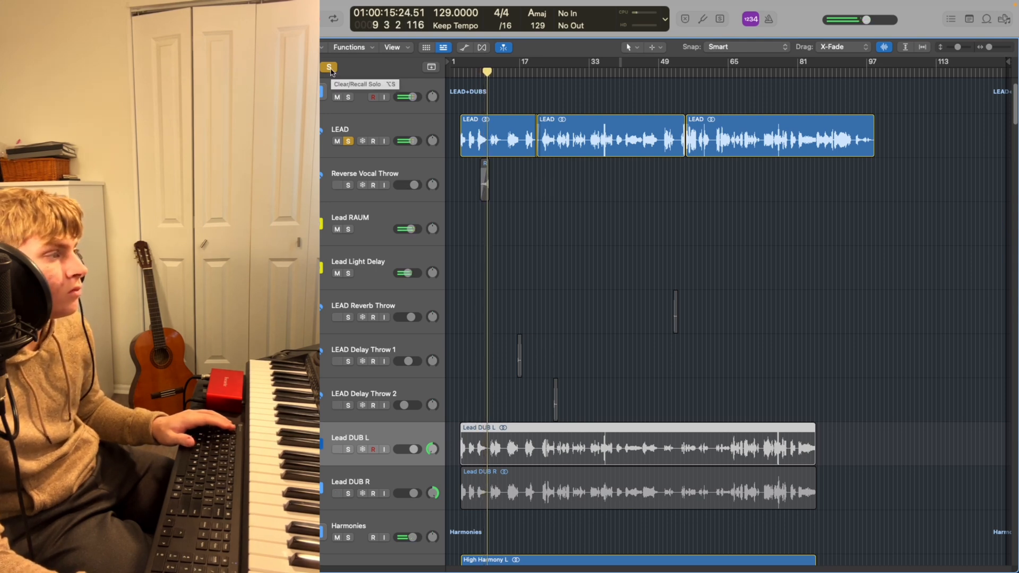
pyautogui.click(329, 67)
# Solo Low Harmony L and R, play them from bar 3, add the LEAD track, and clear the solos.
pyautogui.scroll(-10, 427, 261)
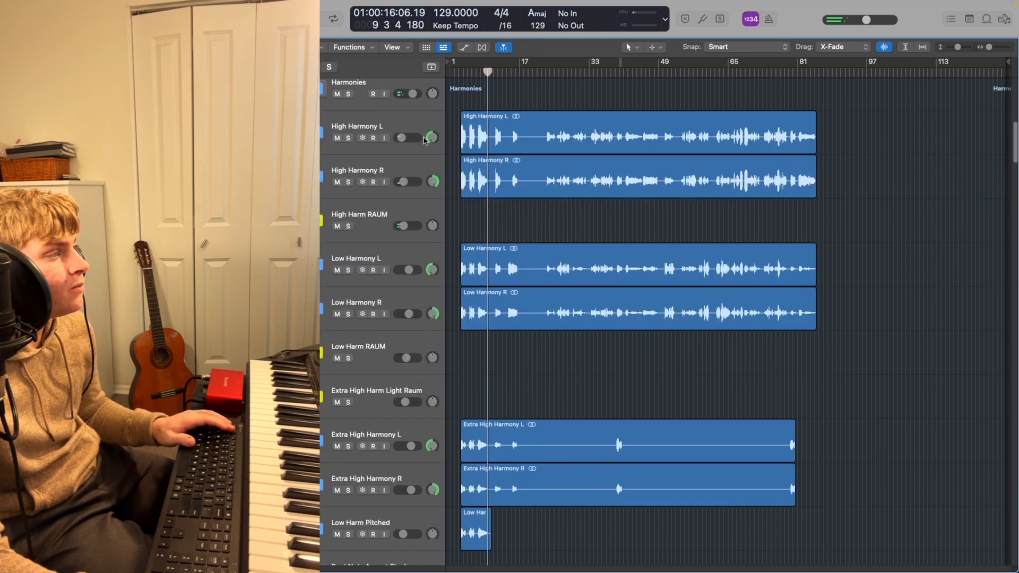
pyautogui.click(348, 270)
pyautogui.moveTo(470, 66); pyautogui.dragTo(459, 73)
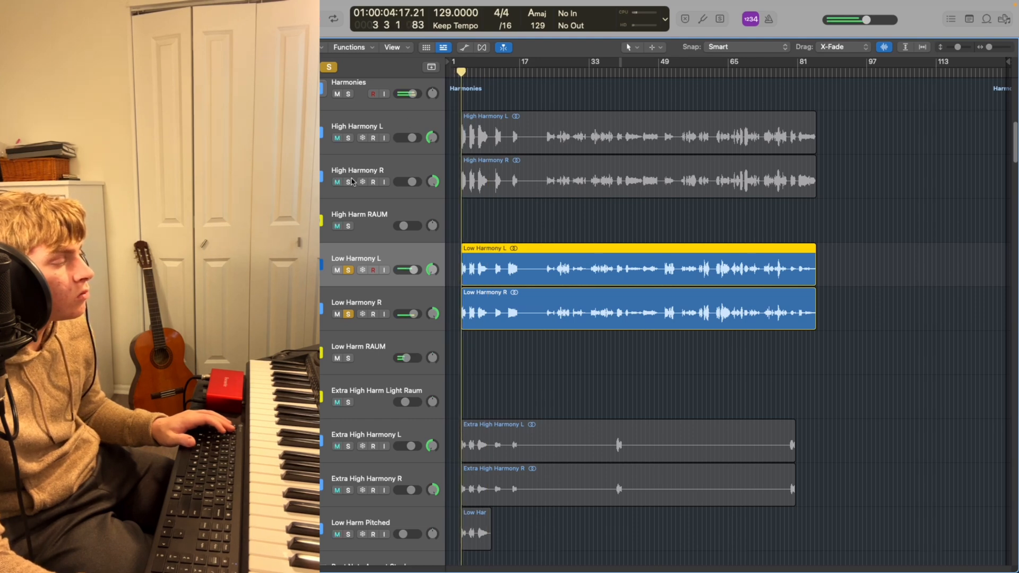
pyautogui.scroll(10, 364, 171)
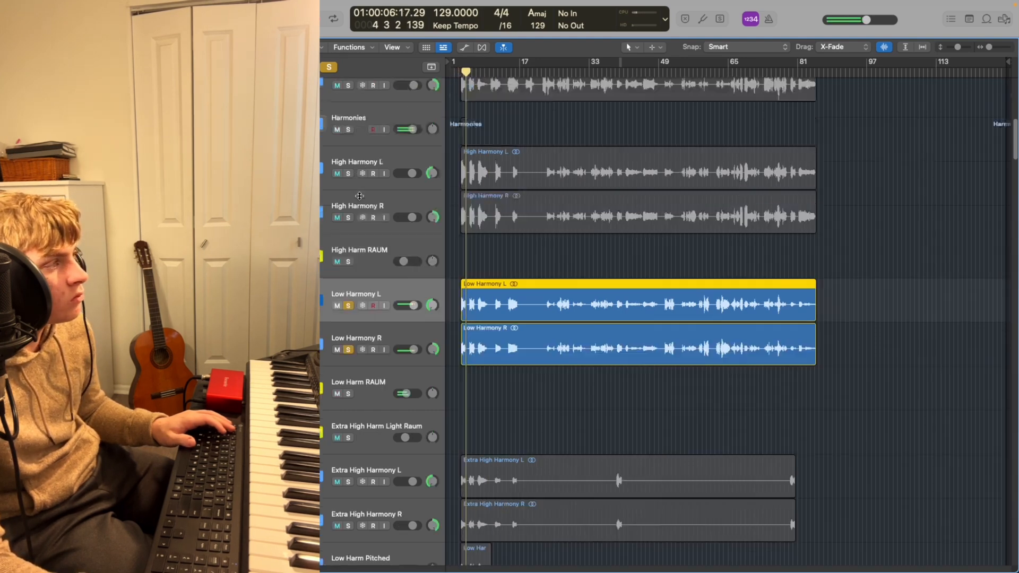
pyautogui.click(348, 193)
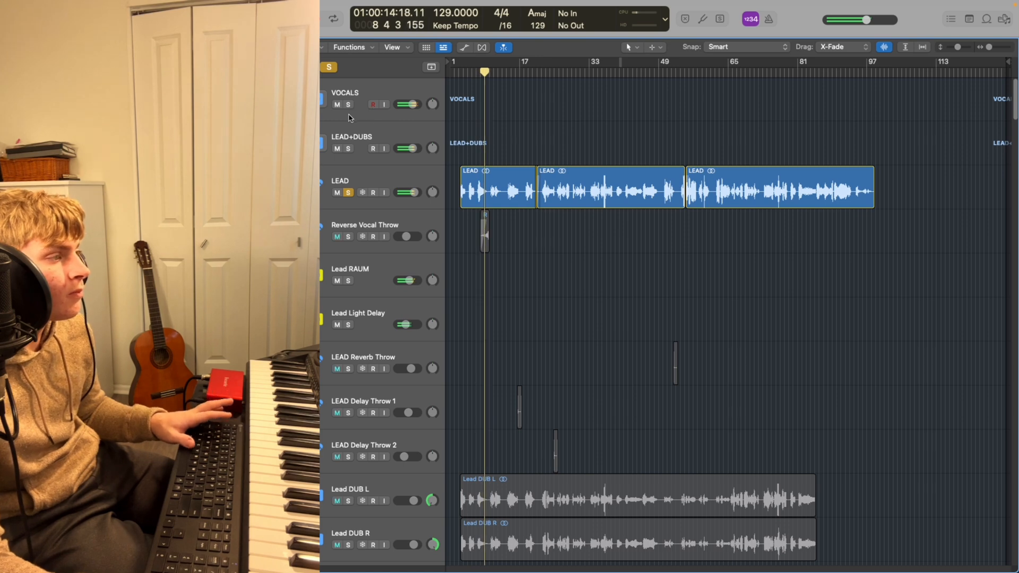
pyautogui.press('s')
# Solo Extra High Harmony L and R and play them from about bar 5.
pyautogui.scroll(-10, 502, 263)
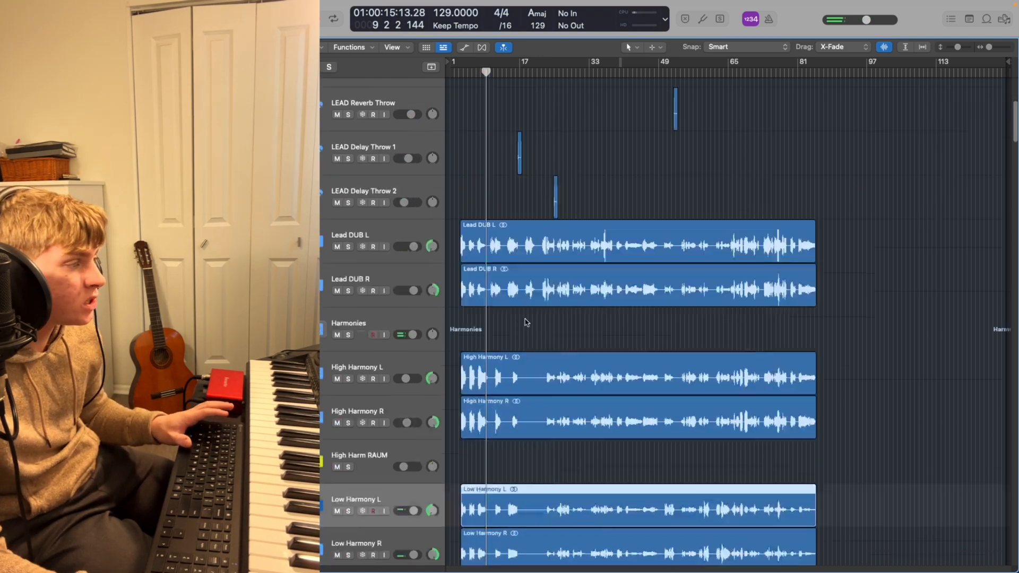
pyautogui.scroll(-3, 480, 351)
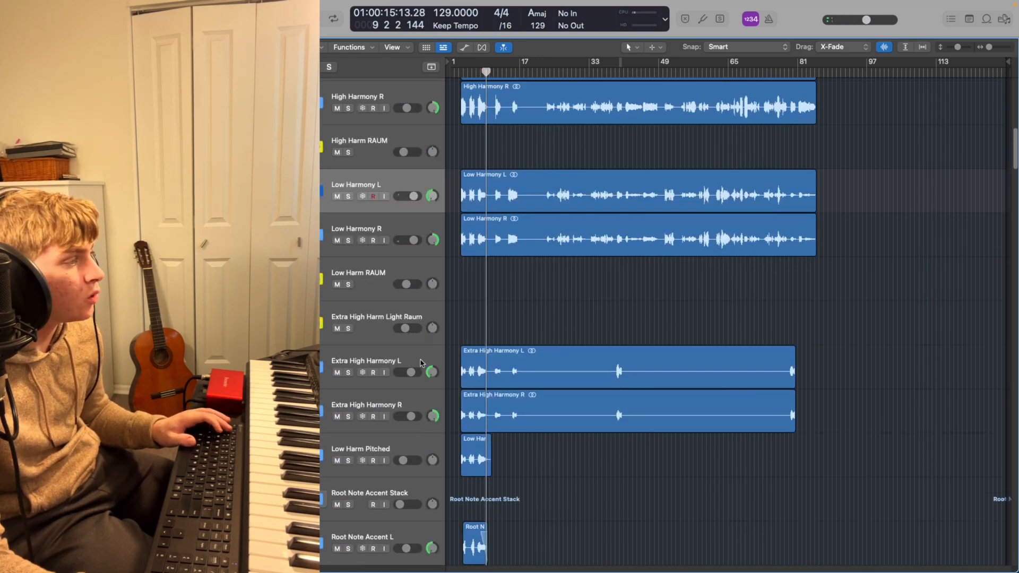
pyautogui.click(363, 387)
pyautogui.press('s')
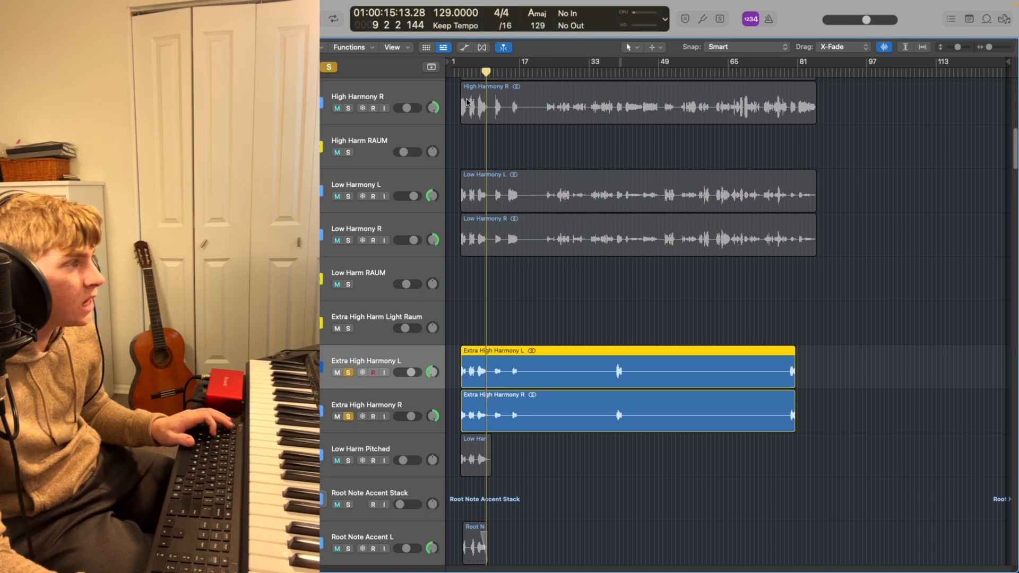
pyautogui.click(471, 72)
pyautogui.press('space')
# Add High Harmony L and R to the soloed extra high harmonies and play them together.
pyautogui.scroll(4, 352, 284)
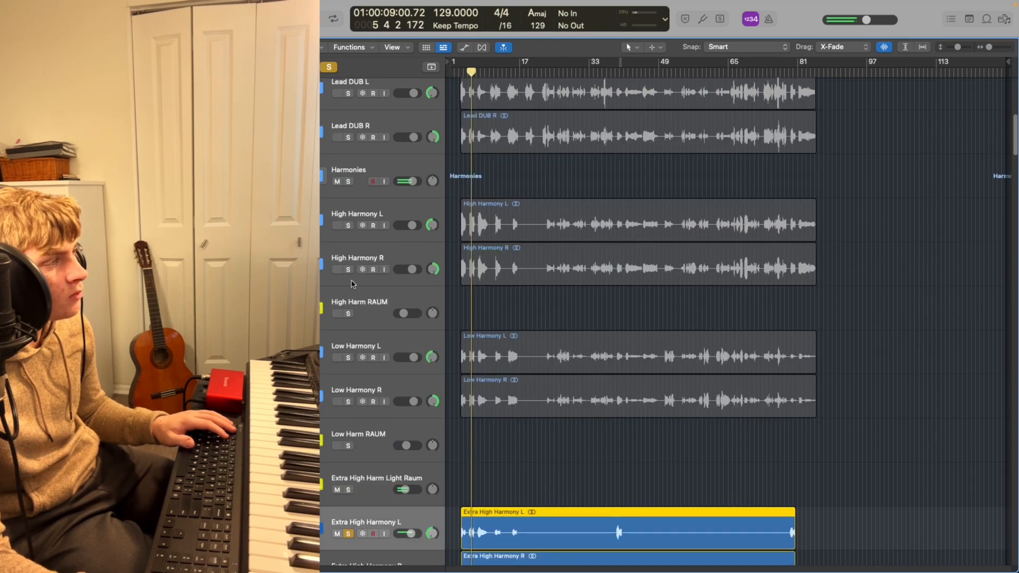
pyautogui.keyDown('shift'); pyautogui.click(333, 247); pyautogui.keyUp('shift')
pyautogui.keyDown('shift'); pyautogui.click(339, 214); pyautogui.keyUp('shift')
pyautogui.press('s')
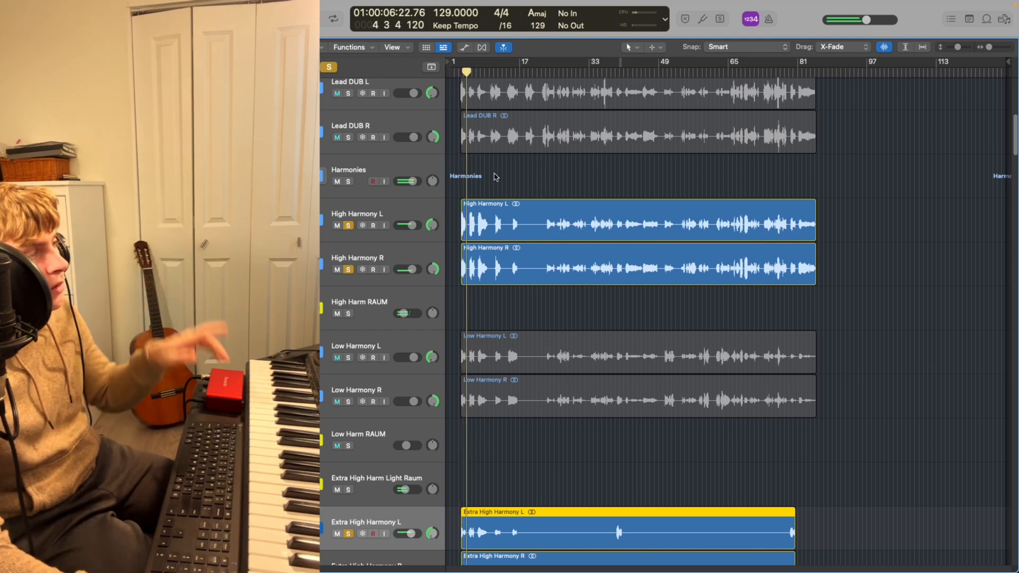
pyautogui.scroll(-5, 403, 175)
pyautogui.scroll(7, 340, 162)
pyautogui.scroll(6, 339, 162)
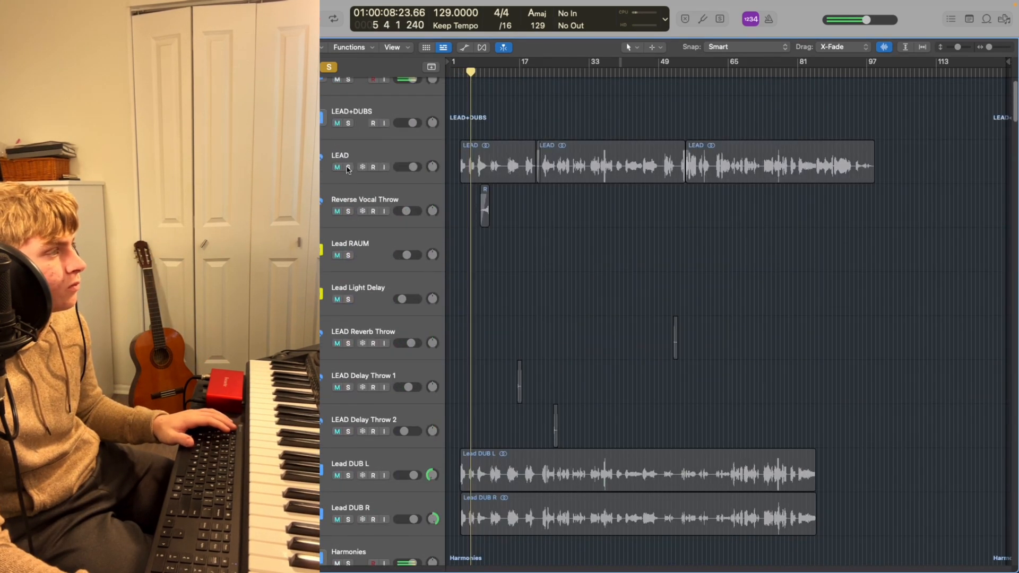
# Play Low Harm Pitched soloed, add Extra High Harmony R, unsolo both, and check the pitched track's Vocal Transformer settings.
pyautogui.scroll(-1, 348, 159)
pyautogui.moveTo(957, 50); pyautogui.dragTo(958, 48)
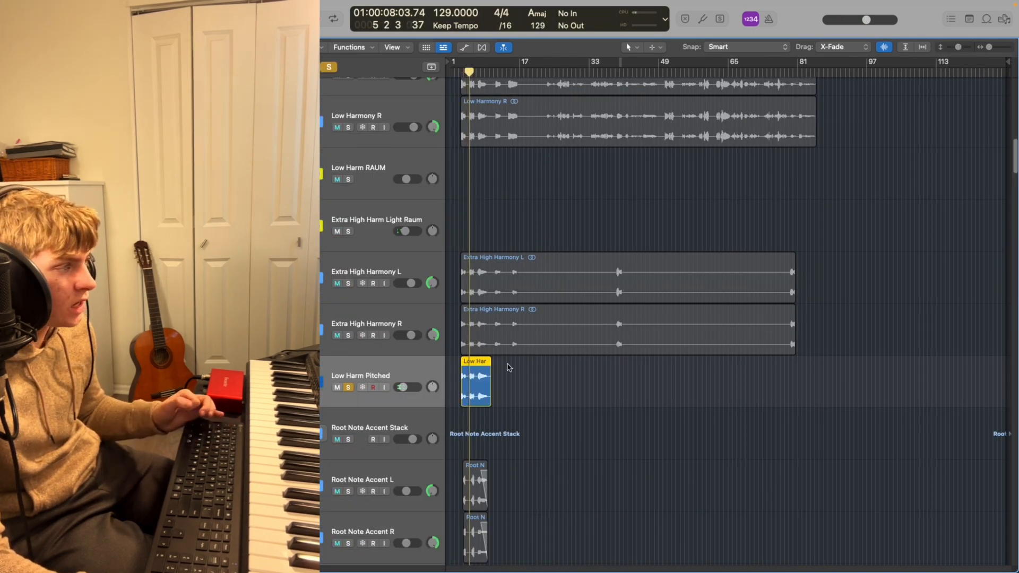
pyautogui.click(348, 335)
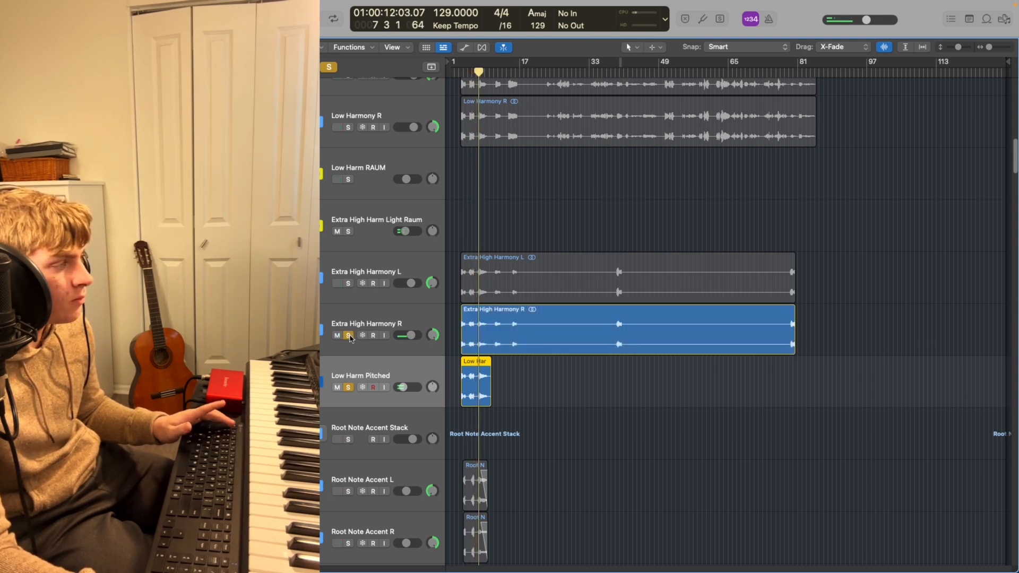
pyautogui.click(348, 387)
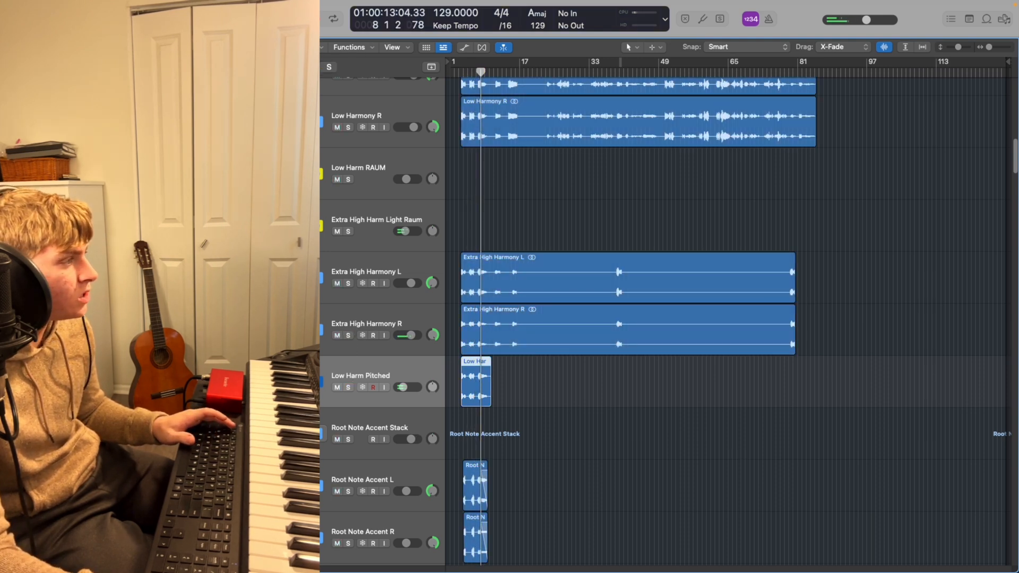
pyautogui.click(107, 201)
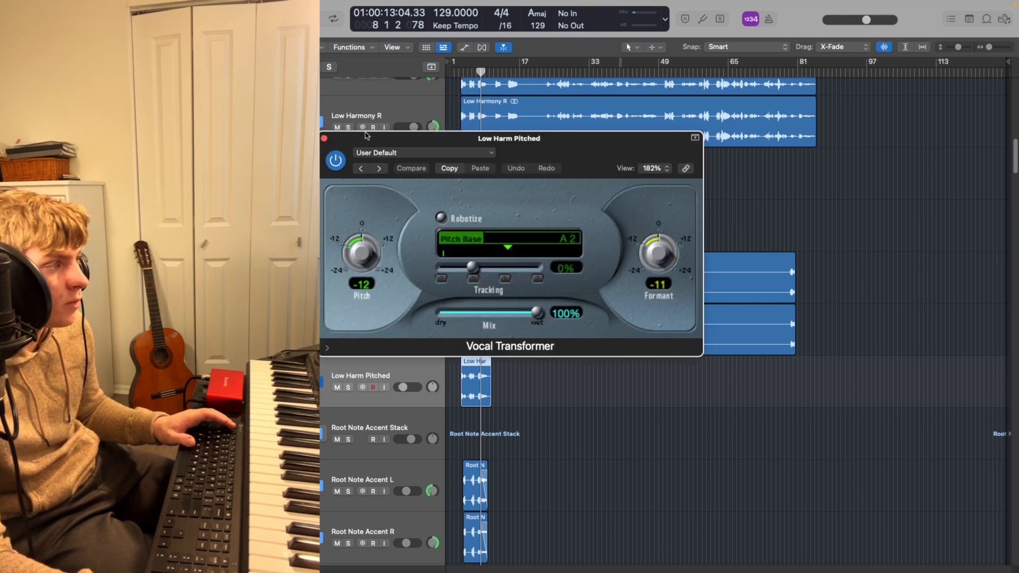
pyautogui.click(324, 138)
# Solo Root Note Accent L, play it from bar 4, add Root Note Accent R, and stop playback.
pyautogui.press('space')
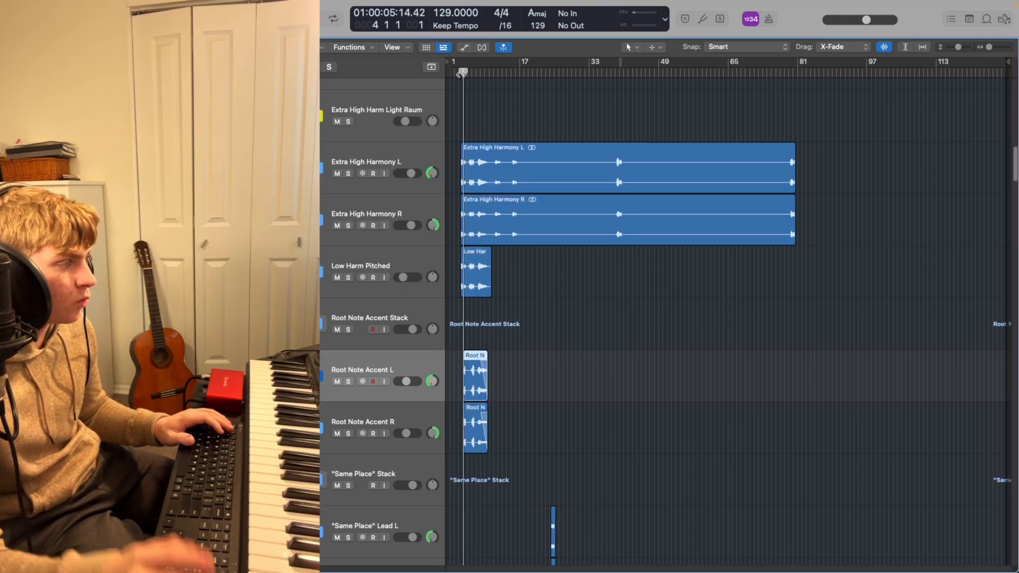
pyautogui.press('s')
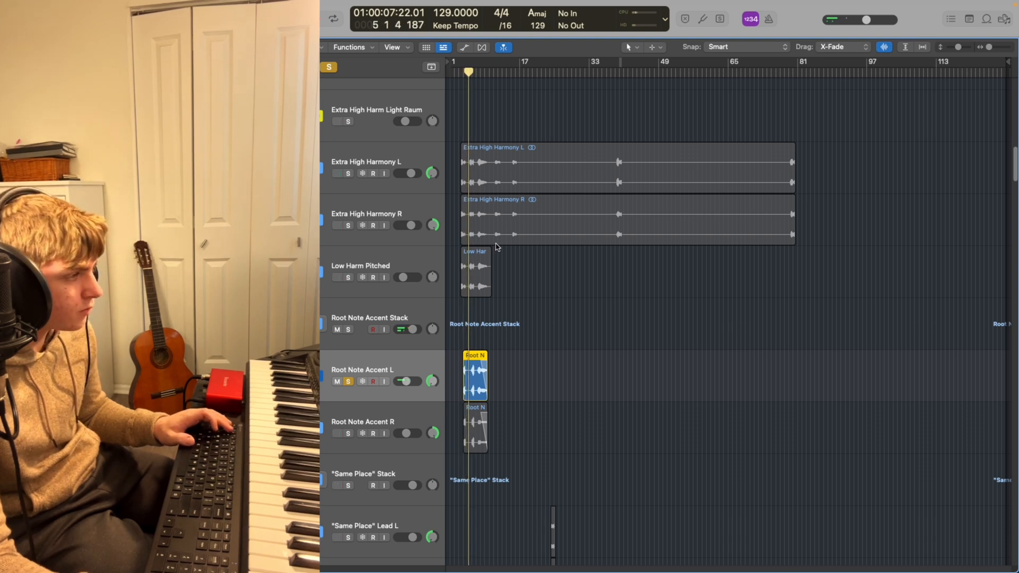
pyautogui.click(348, 429)
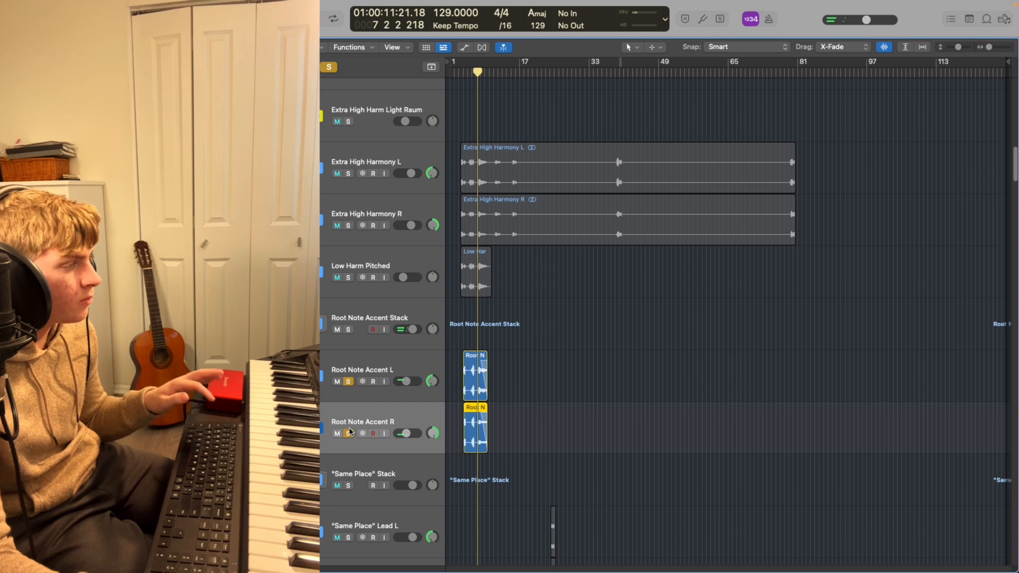
pyautogui.press('space')
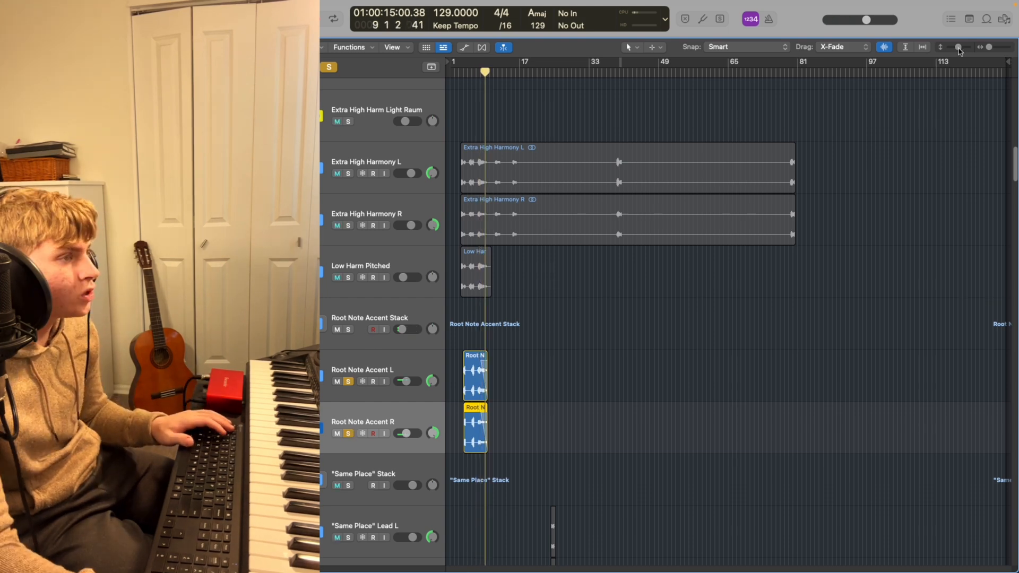
# Solo every vocal track from VOCALS down to Root Note Accent R and play them together from bar 3.
pyautogui.scroll(-10, 354, 241)
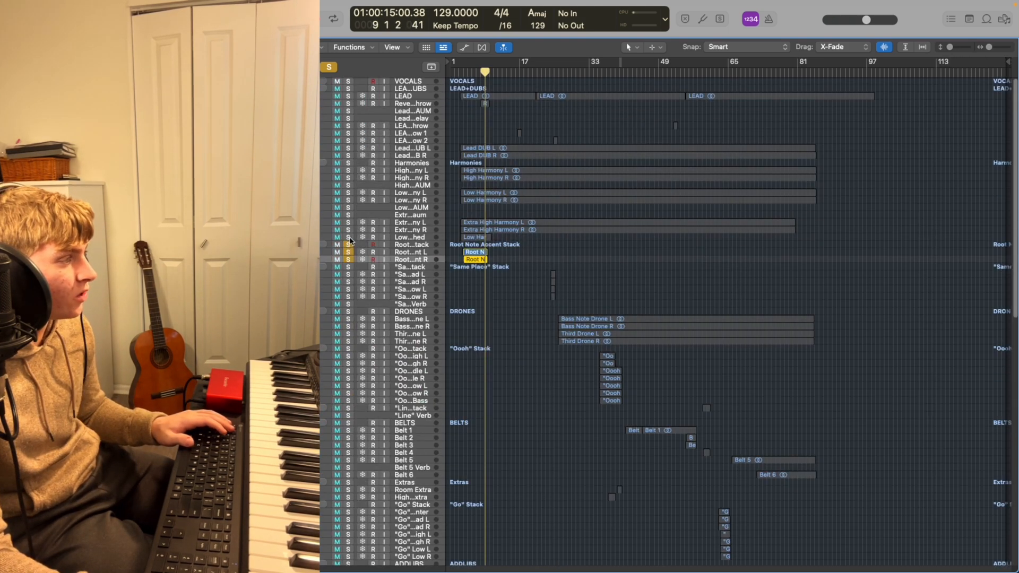
pyautogui.moveTo(348, 236); pyautogui.dragTo(348, 81)
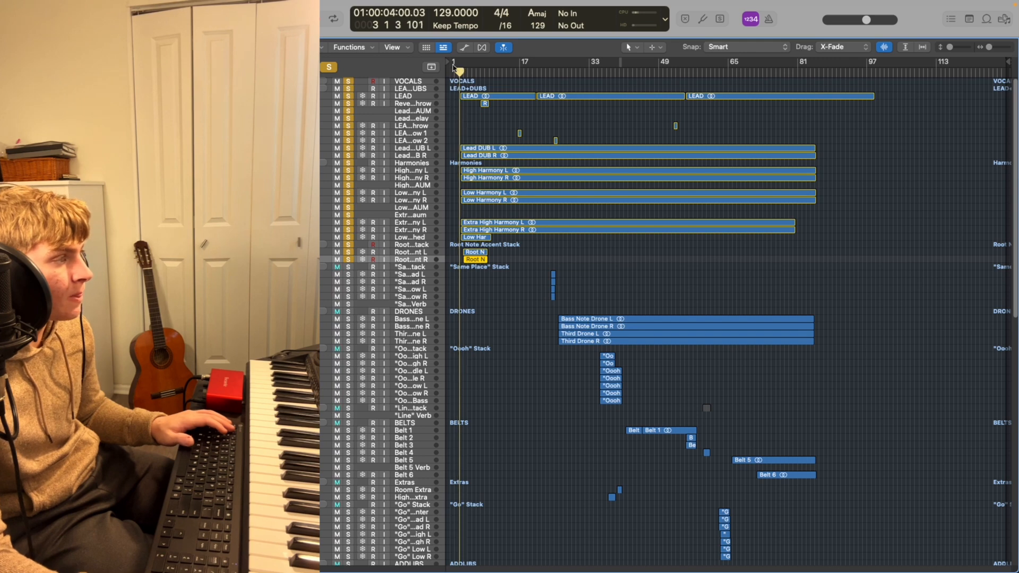
pyautogui.moveTo(959, 49)
pyautogui.mouseDown()
pyautogui.moveTo(992, 49)
pyautogui.moveTo(956, 49)
pyautogui.mouseUp()
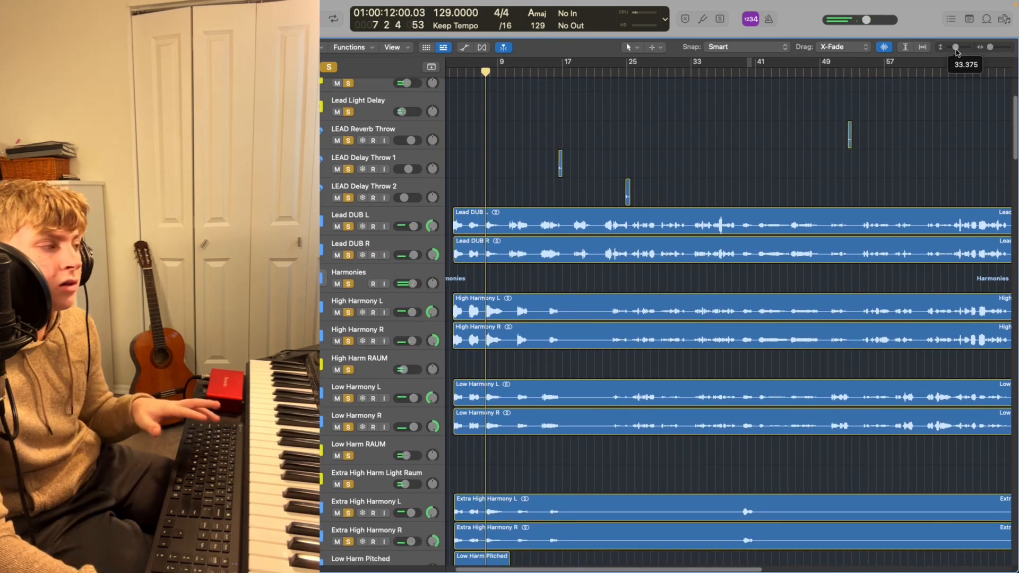
pyautogui.scroll(5, 688, 193)
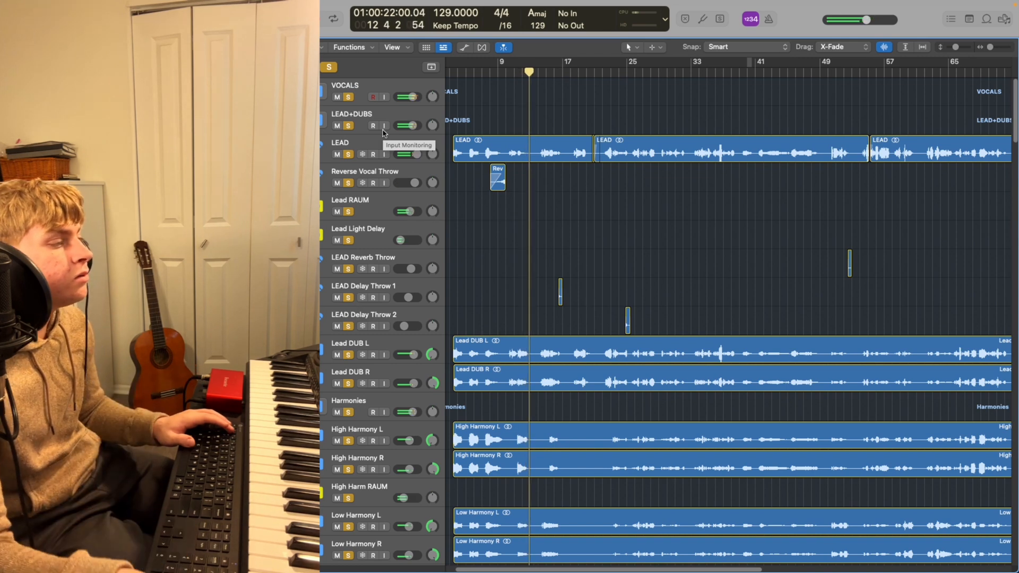
pyautogui.scroll(-8, 546, 182)
pyautogui.scroll(1, 546, 205)
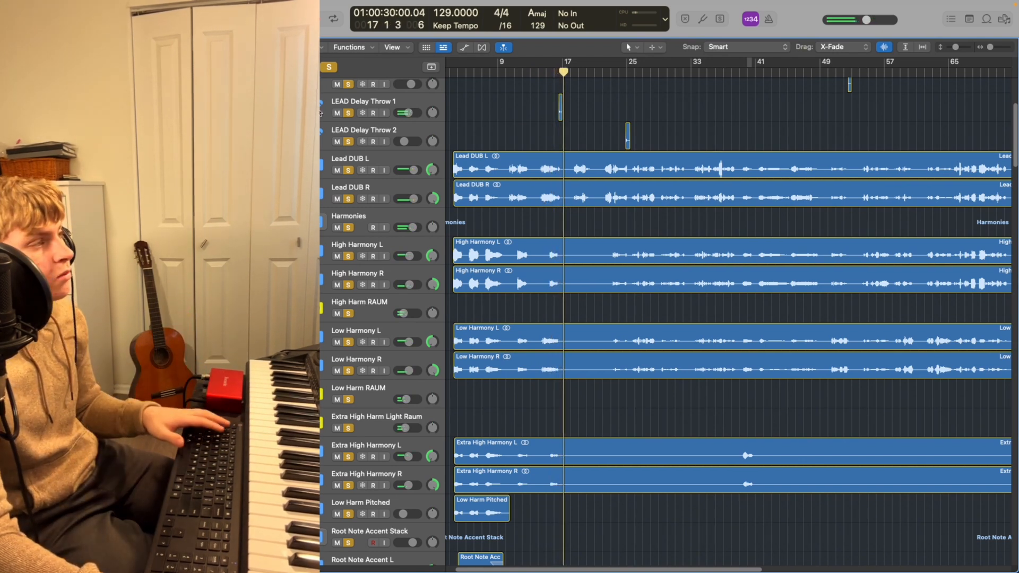
# Solo only LEAD Delay Throw 1, play its region just before bar 17, and unsolo it.
pyautogui.press('ctrl+alt+super+s')
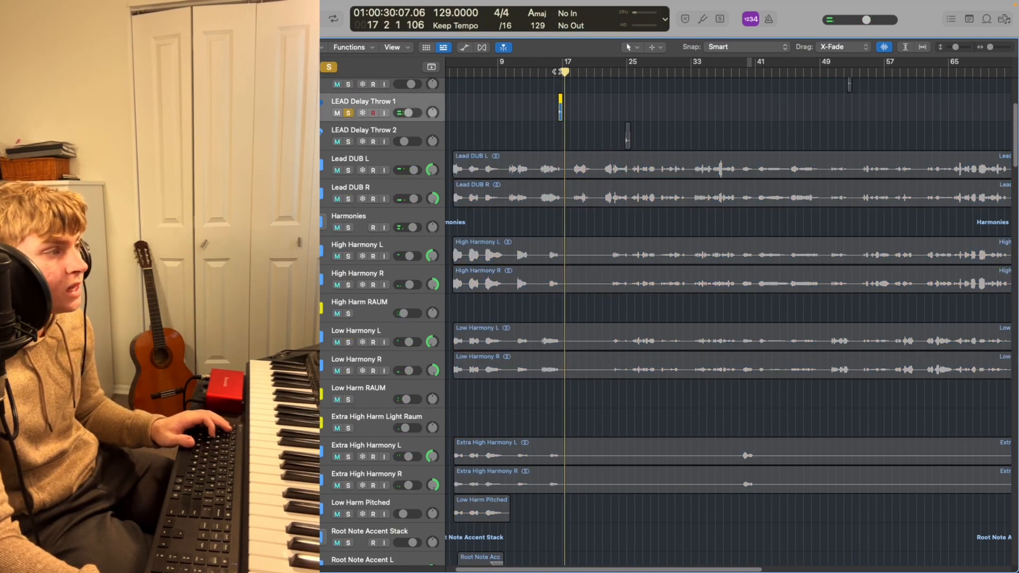
pyautogui.press(',')
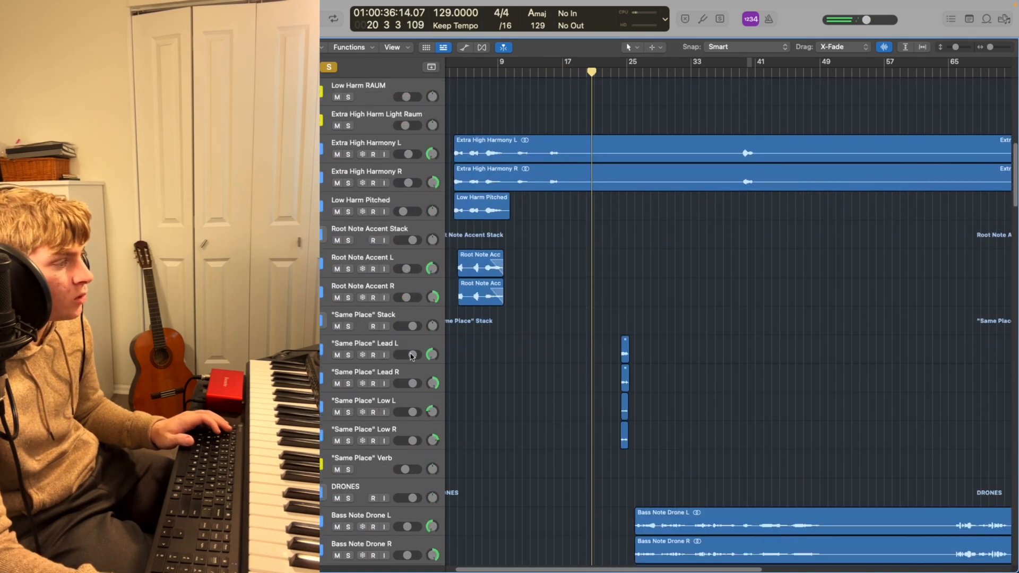
# Solo Whisper L and Whisper R in the Word Whispers stack and play them from about bar 20.
pyautogui.scroll(-20, 411, 357)
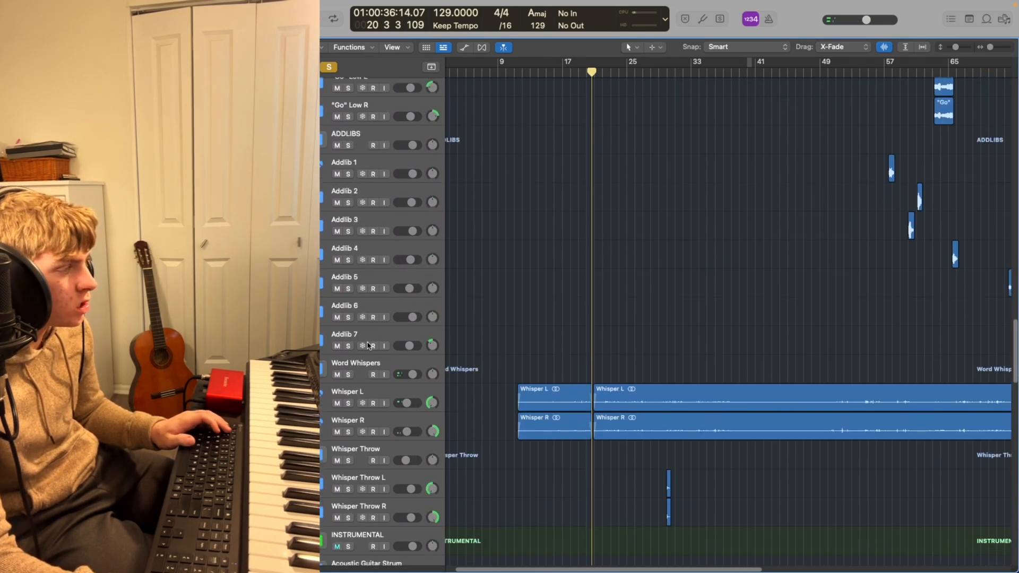
pyautogui.scroll(-5, 368, 345)
pyautogui.click(348, 262)
pyautogui.press('space')
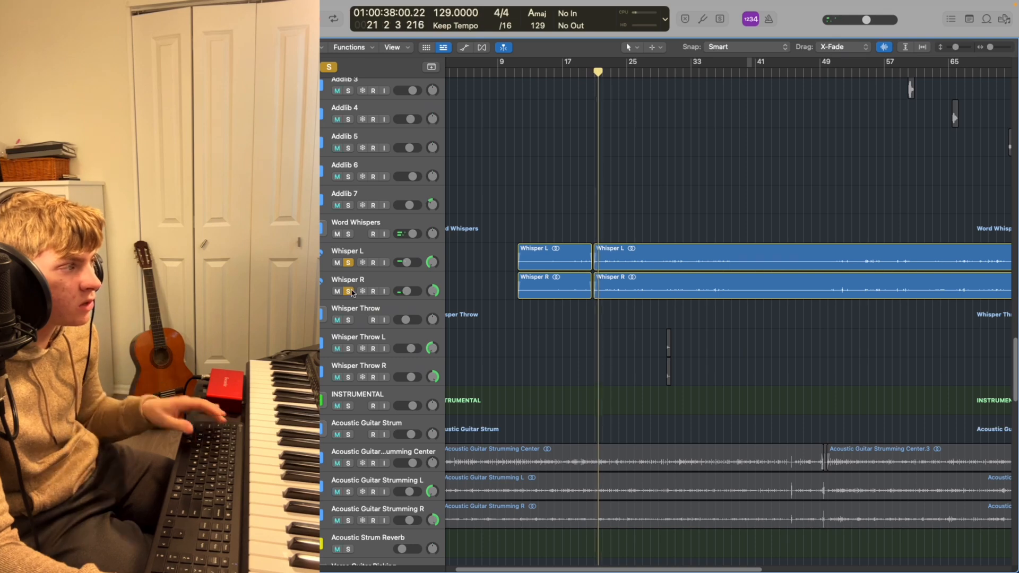
# Clear the whisper solos, solo the VOCALS stack, and play it from about bar 22.
pyautogui.press('space')
pyautogui.press('s')
pyautogui.scroll(9, 369, 207)
pyautogui.scroll(5, 370, 208)
pyautogui.click(348, 97)
pyautogui.press('space')
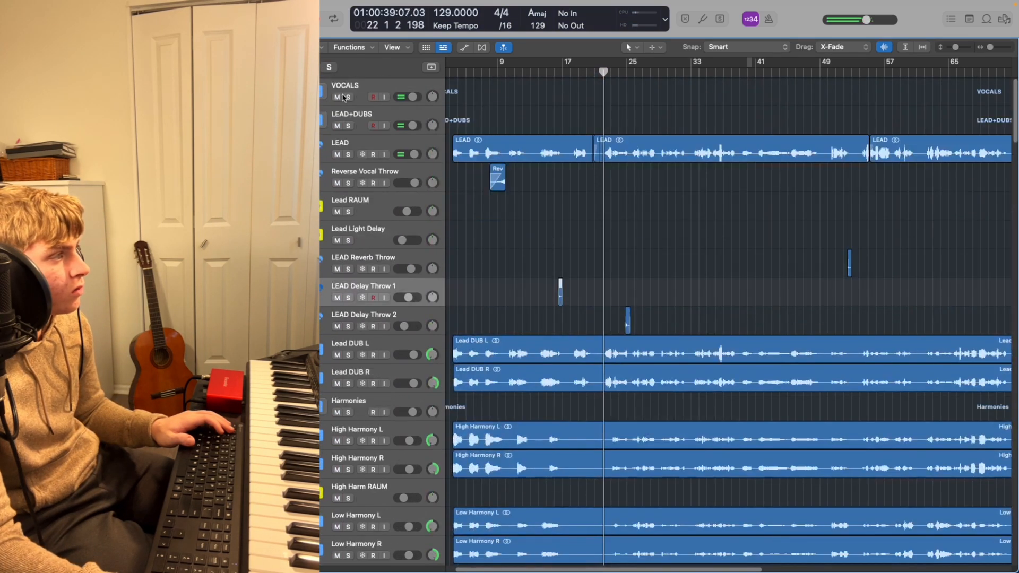
pyautogui.click(942, 47)
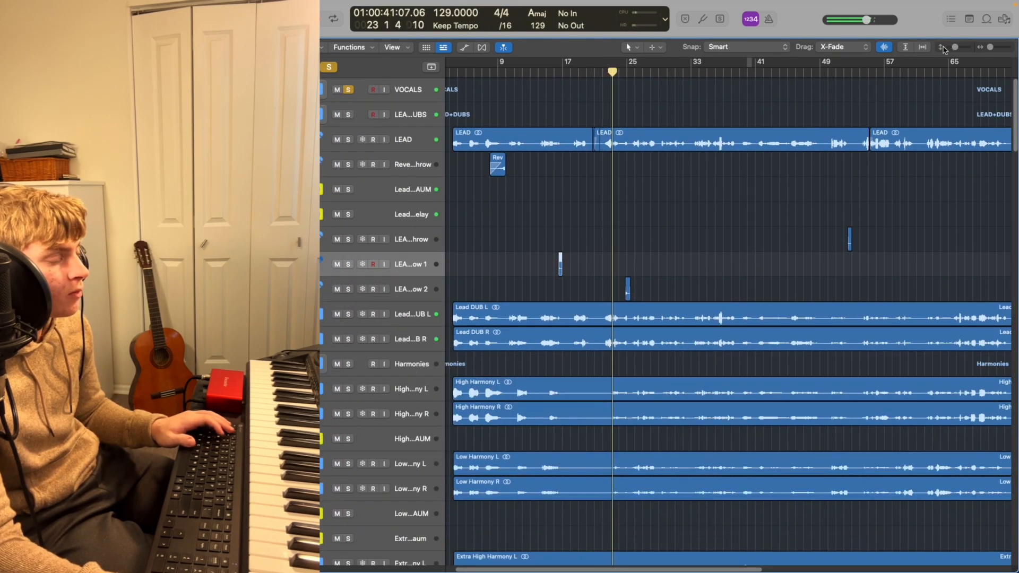
# Solo only the "Same Place" Stack and play its regions from just before bar 25.
pyautogui.scroll(-15, 510, 333)
pyautogui.scroll(-1, 511, 333)
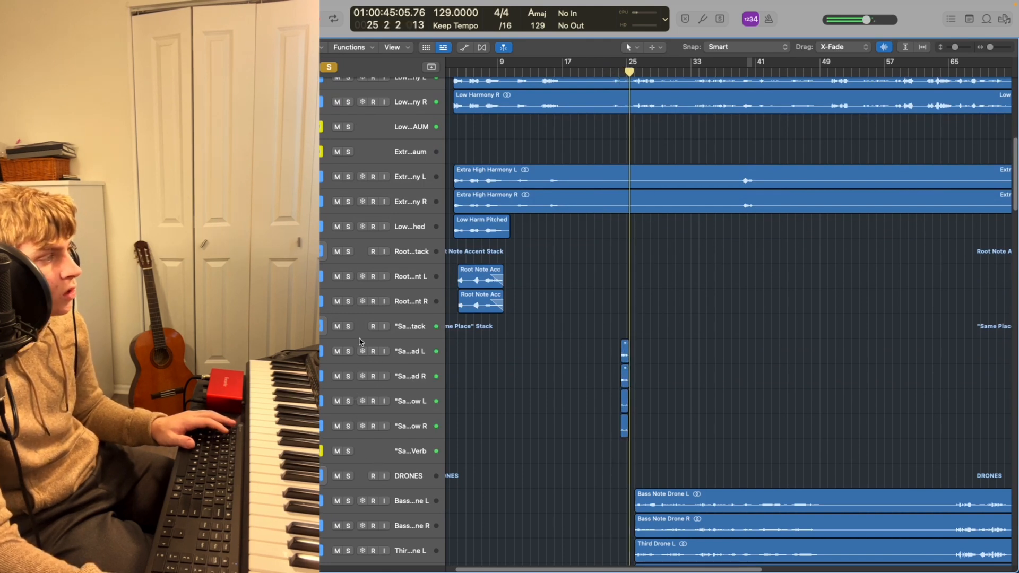
pyautogui.click(348, 326)
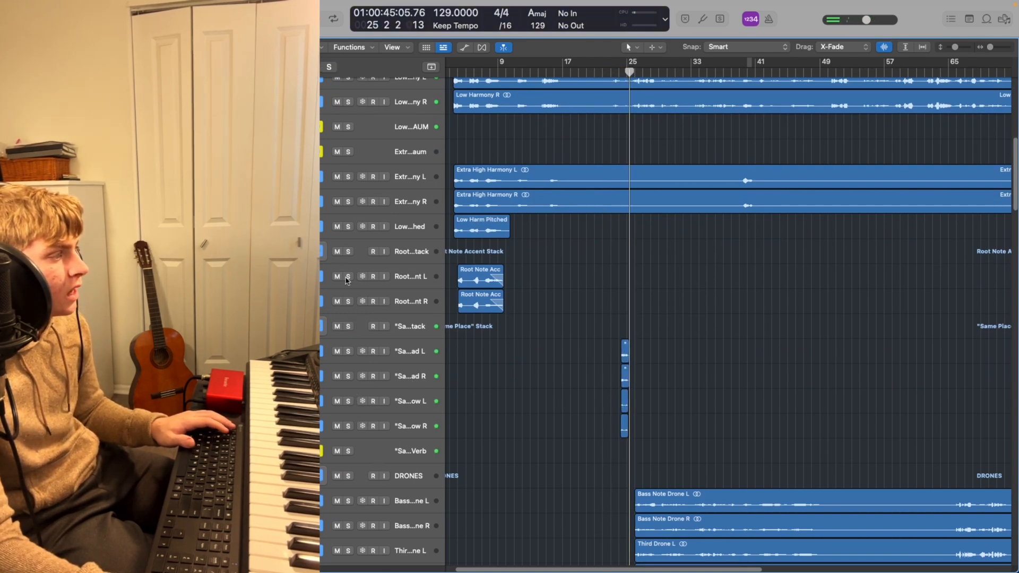
pyautogui.click(349, 326)
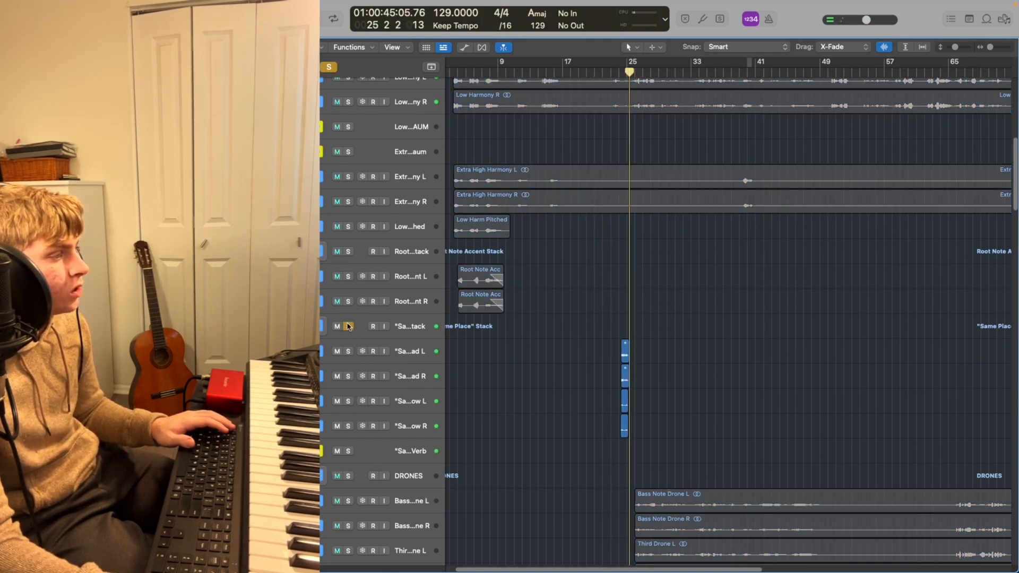
pyautogui.click(619, 73)
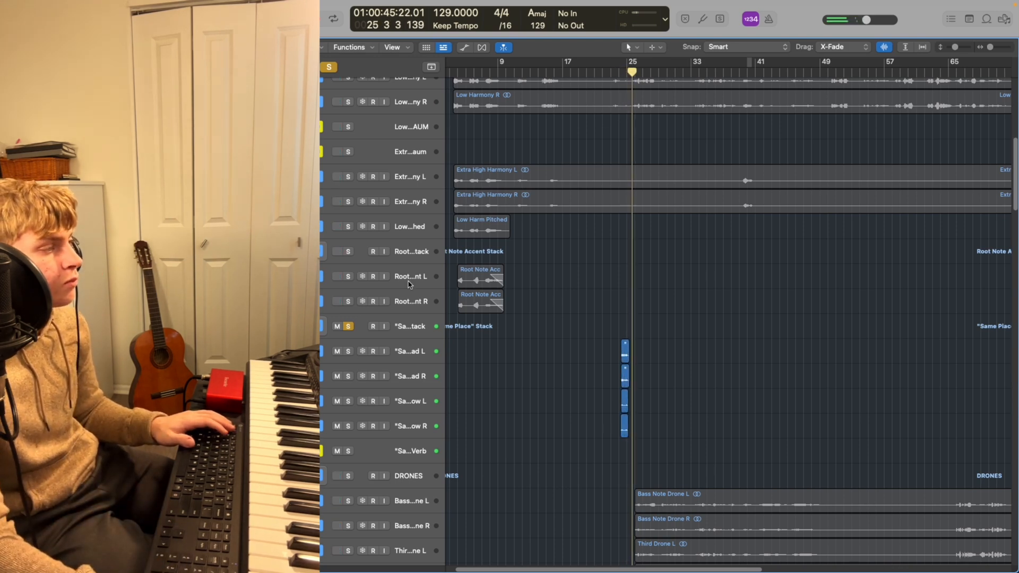
# Clear the solo, solo the vocal tracks from LEAD down to "Same Place" Lead L, and play them from about bar 24.
pyautogui.press('s')
pyautogui.scroll(-10, 393, 148)
pyautogui.scroll(10, 394, 148)
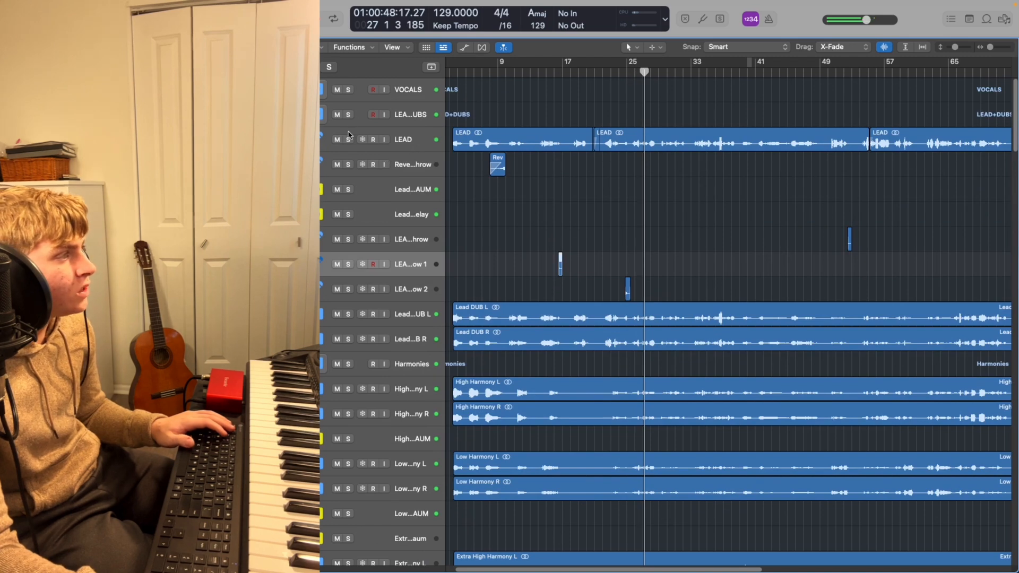
pyautogui.moveTo(348, 139); pyautogui.dragTo(348, 463)
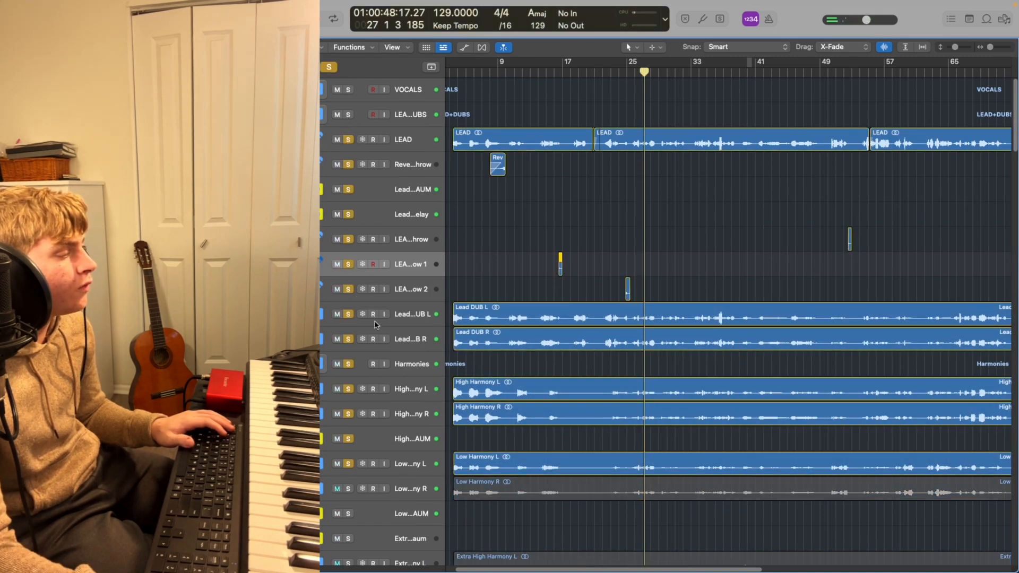
pyautogui.scroll(-7, 339, 286)
pyautogui.moveTo(350, 253); pyautogui.dragTo(360, 464)
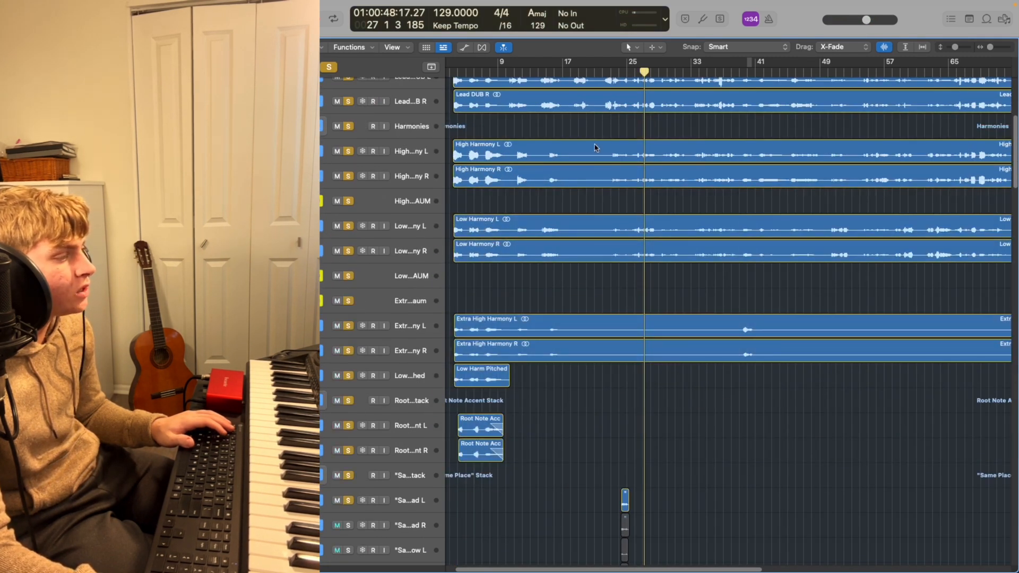
pyautogui.click(621, 71)
pyautogui.press('space')
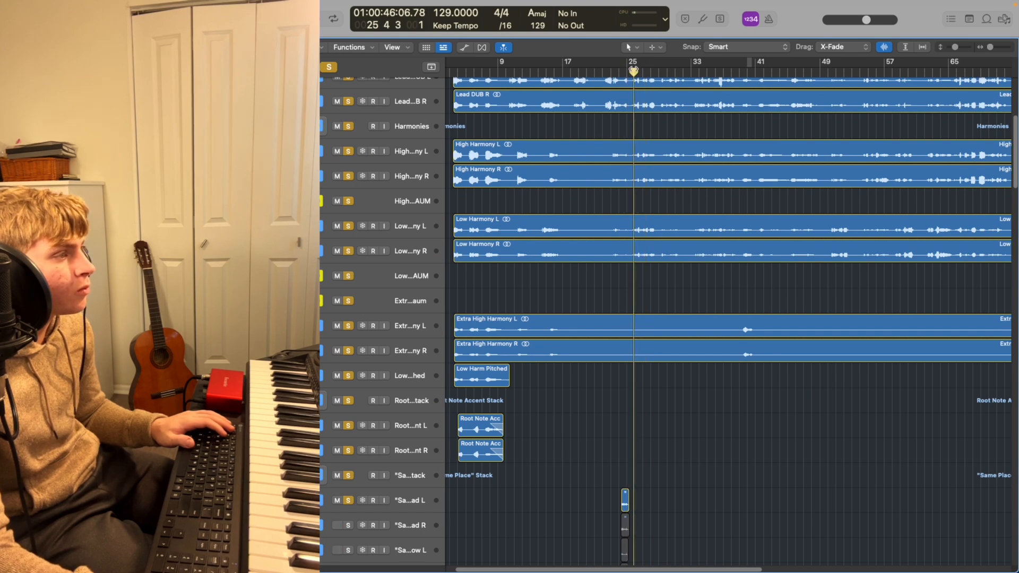
# Solo only Bass Note Drone L and Bass Note Drone R and play them from about bar 26.
pyautogui.click(348, 475)
pyautogui.scroll(-5, 361, 468)
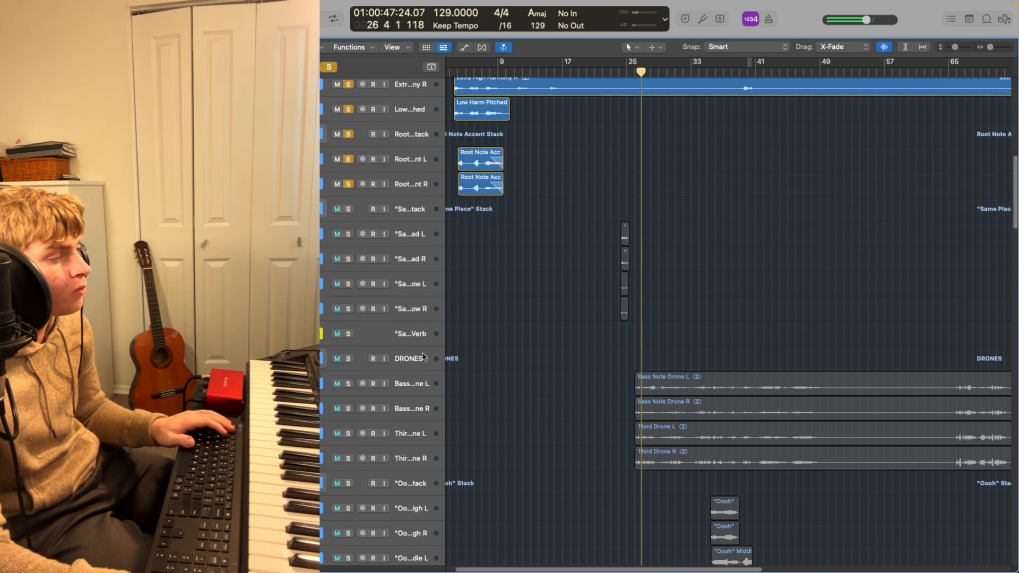
pyautogui.scroll(5, 481, 281)
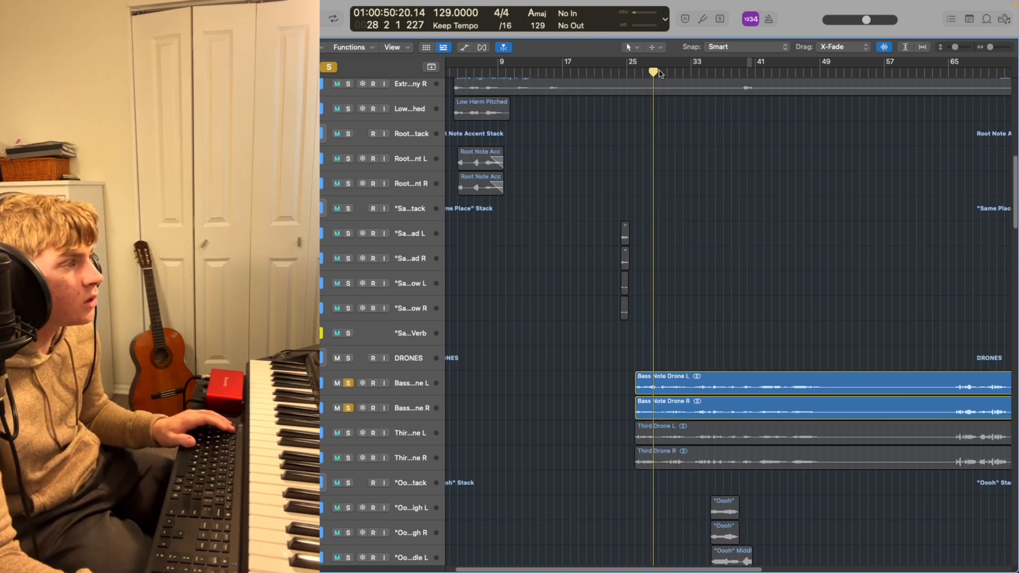
pyautogui.press('space')
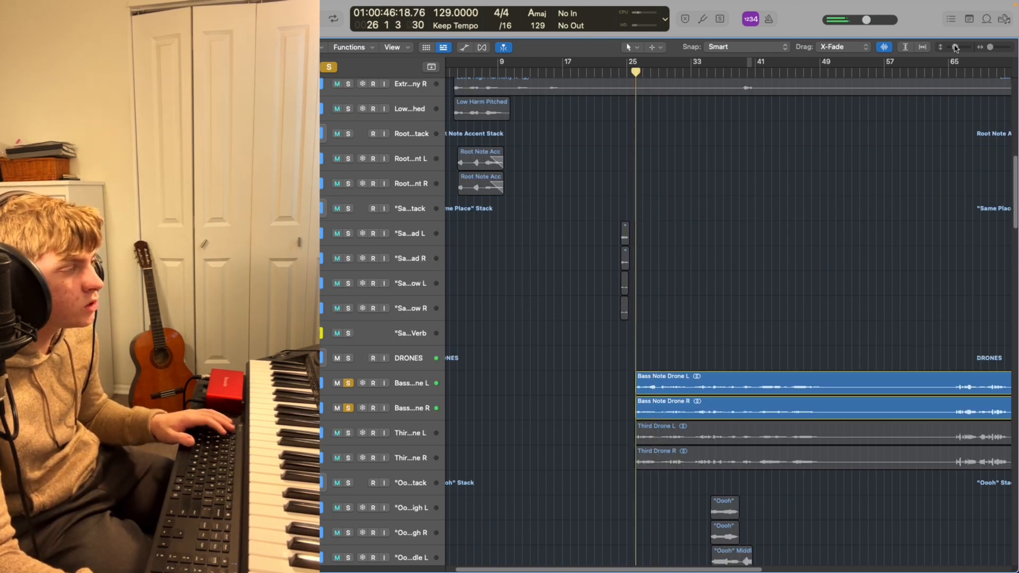
pyautogui.moveTo(955, 48); pyautogui.dragTo(965, 49)
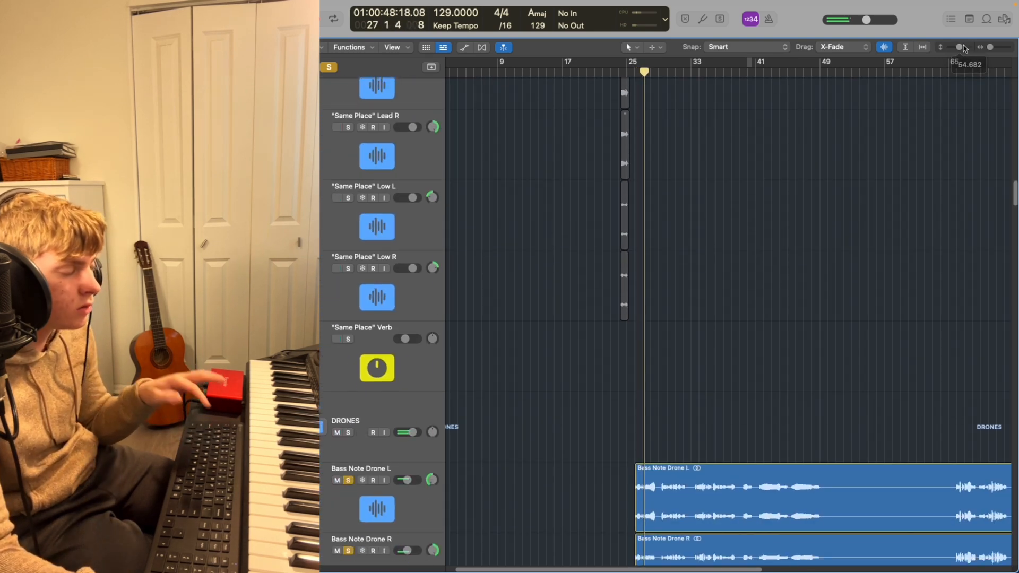
pyautogui.scroll(-8, 791, 216)
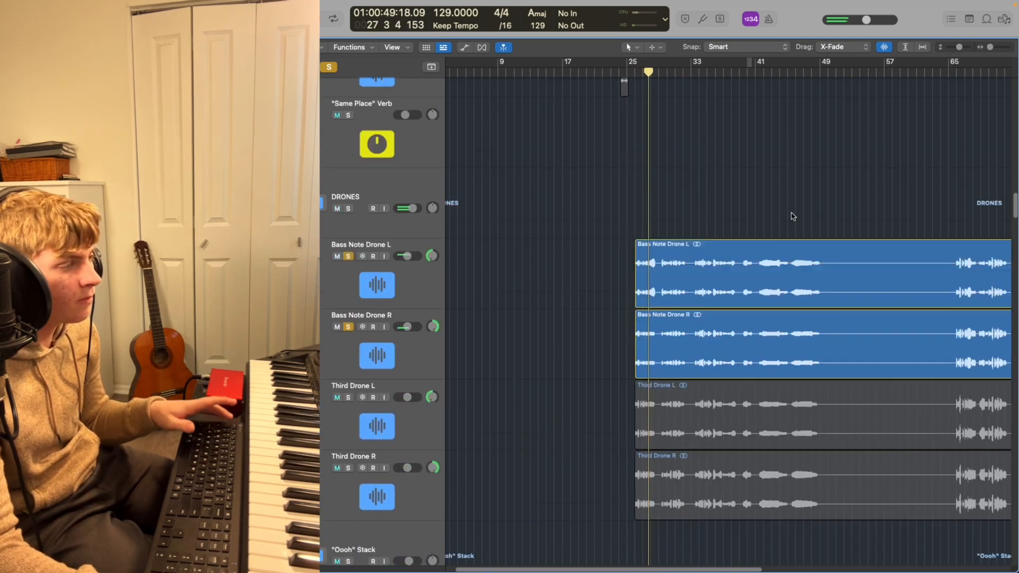
# Add Third Drone L and Third Drone R to the soloed bass drones during playback.
pyautogui.click(348, 397)
pyautogui.click(348, 468)
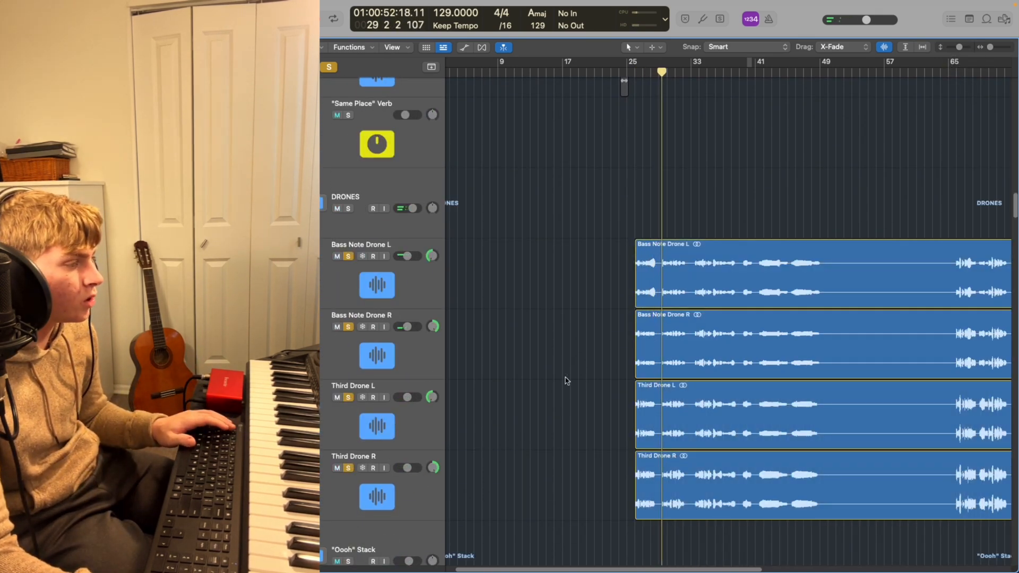
pyautogui.scroll(4, 591, 330)
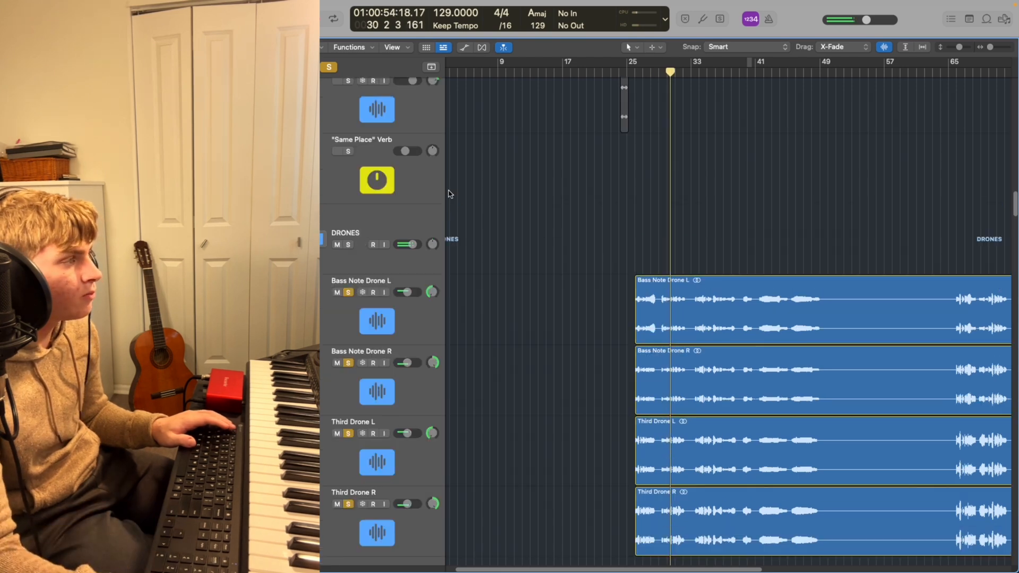
pyautogui.scroll(-2, 493, 219)
# Solo the vocal tracks from LEAD+DUBS through the "Same Place" tracks along with the four drones, and play them from bar 25.
pyautogui.moveTo(959, 48); pyautogui.dragTo(949, 48)
pyautogui.scroll(2, 339, 103)
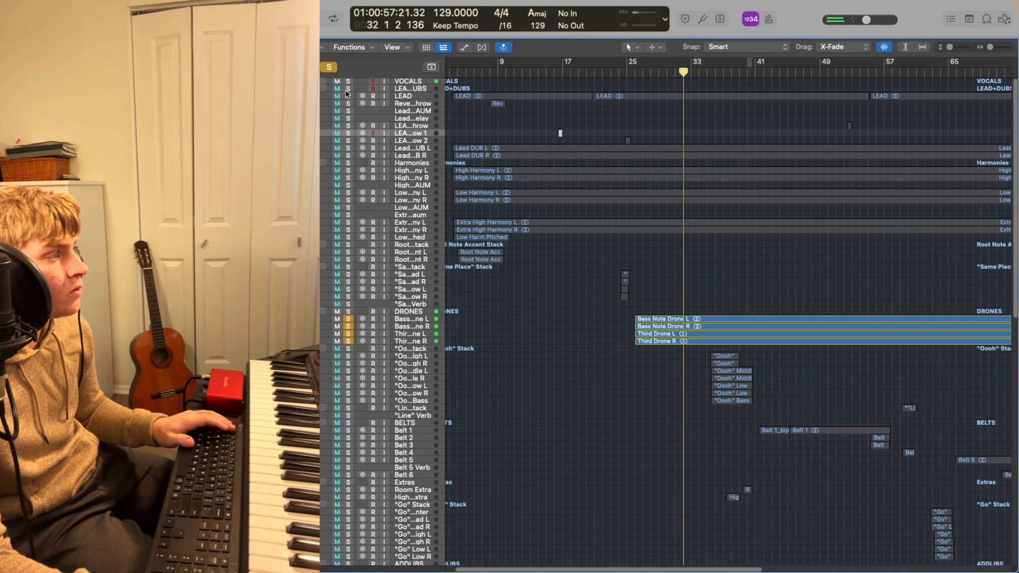
pyautogui.moveTo(348, 82); pyautogui.dragTo(344, 306)
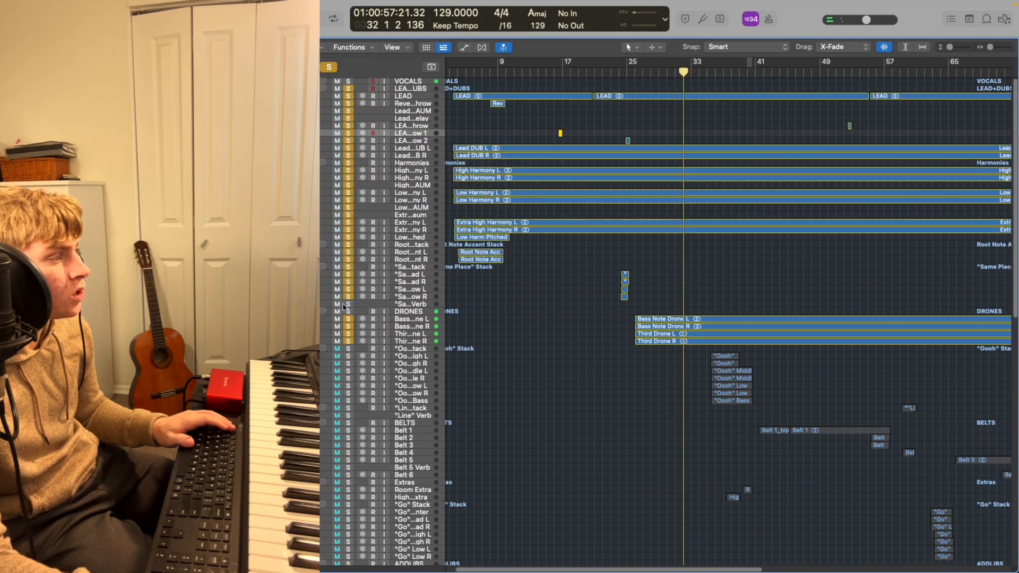
pyautogui.click(632, 71)
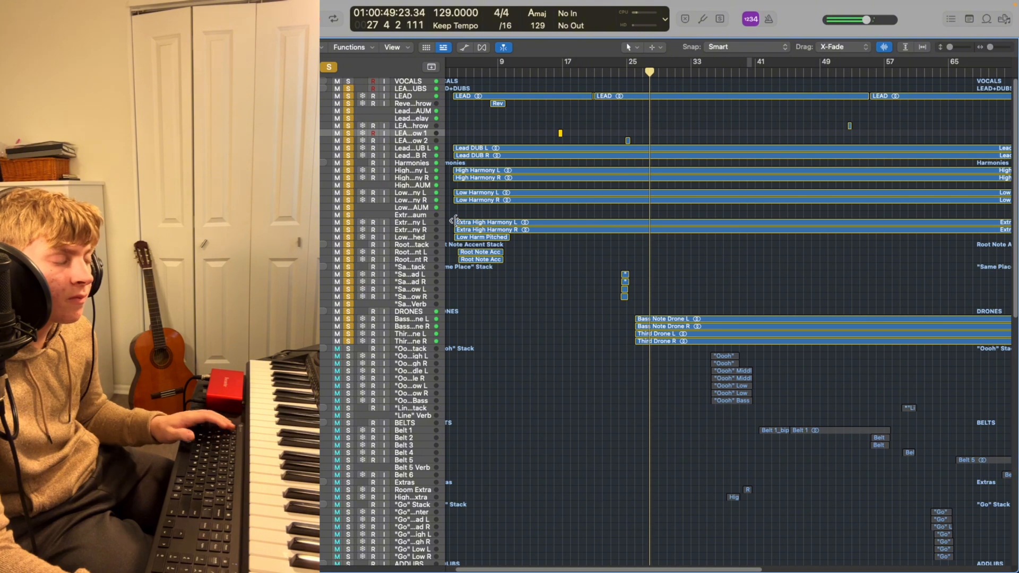
# Clear all solos, then solo the "Oooh" Stack and play it through its regions from about bar 36.
pyautogui.press('ctrl+alt+super+s')
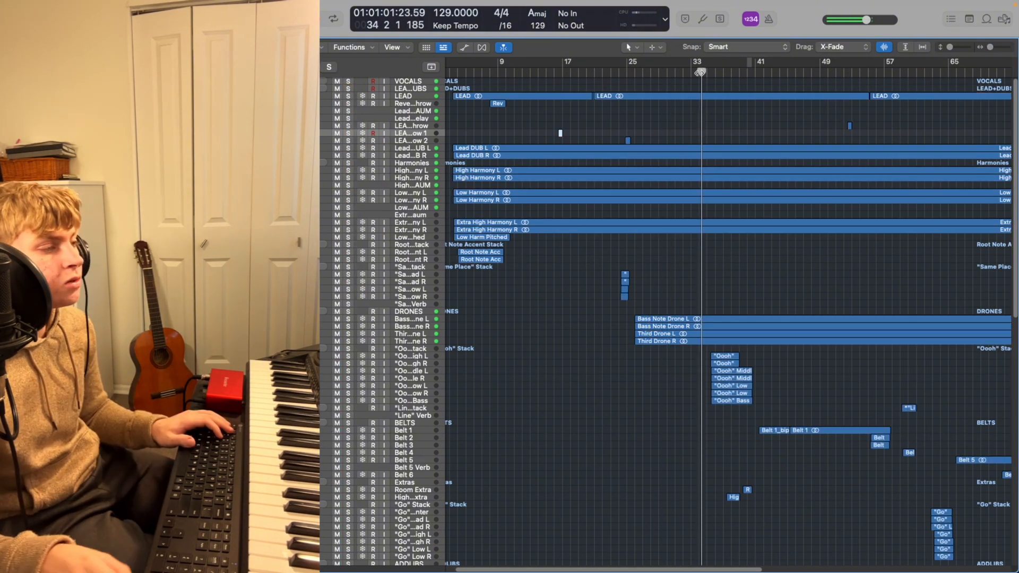
pyautogui.click(348, 349)
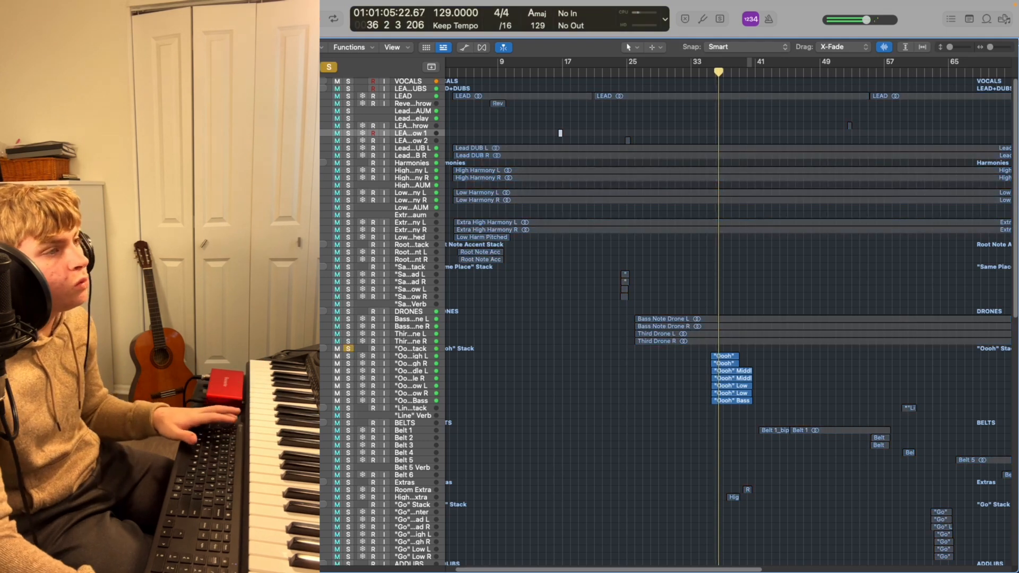
pyautogui.scroll(2, 902, 94)
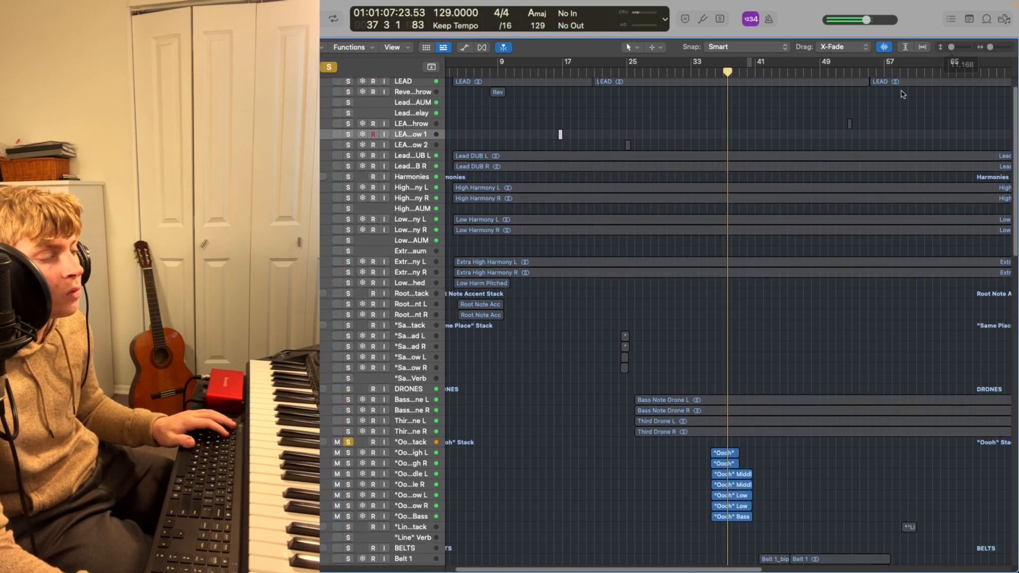
pyautogui.scroll(-5, 824, 111)
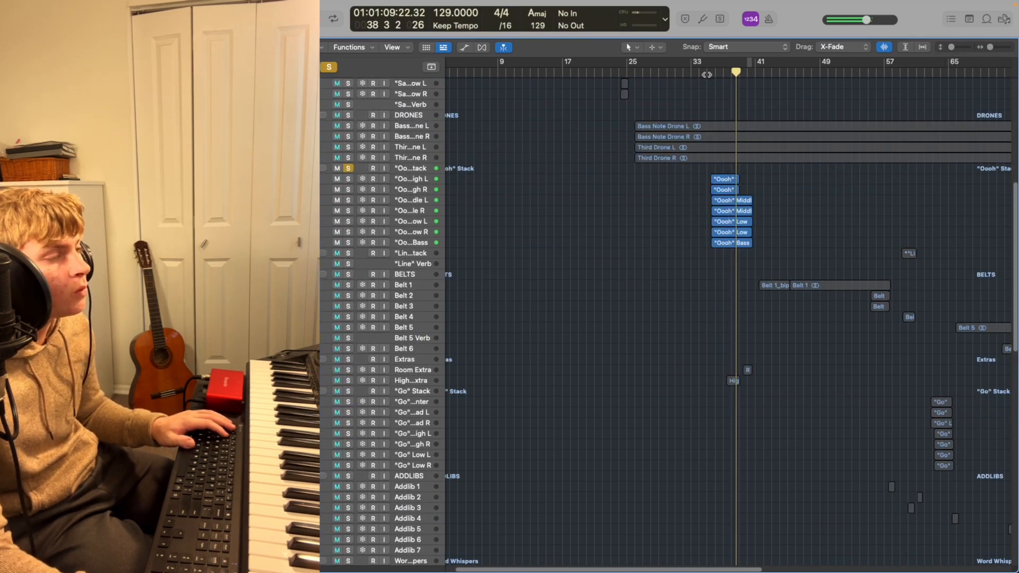
# Unsolo the "Oooh" Stack and play its tracks from bar 35, soloing the High, Middle, Low and Bass parts in turn.
pyautogui.click(348, 168)
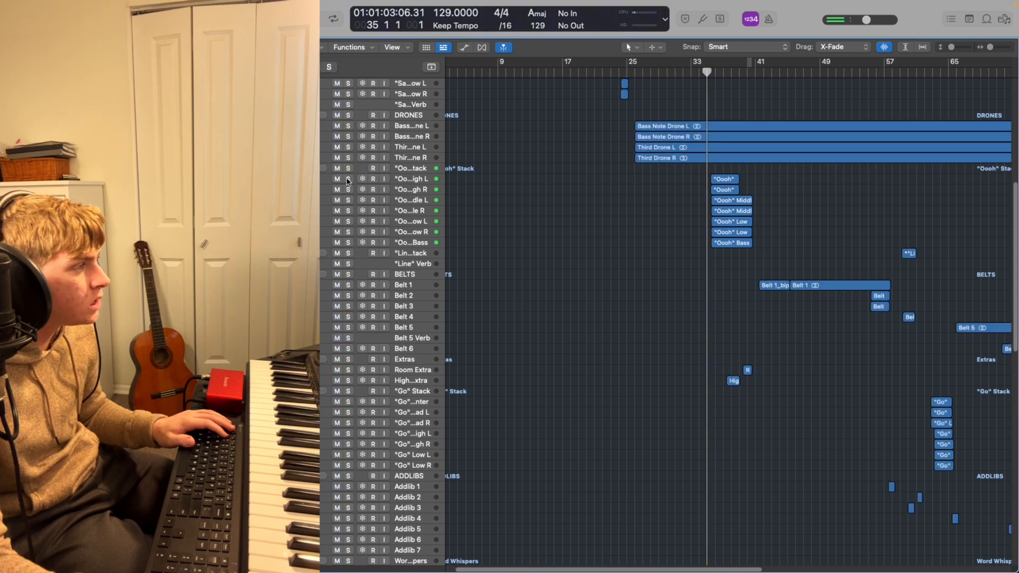
pyautogui.moveTo(348, 179); pyautogui.dragTo(348, 200)
pyautogui.click(350, 201)
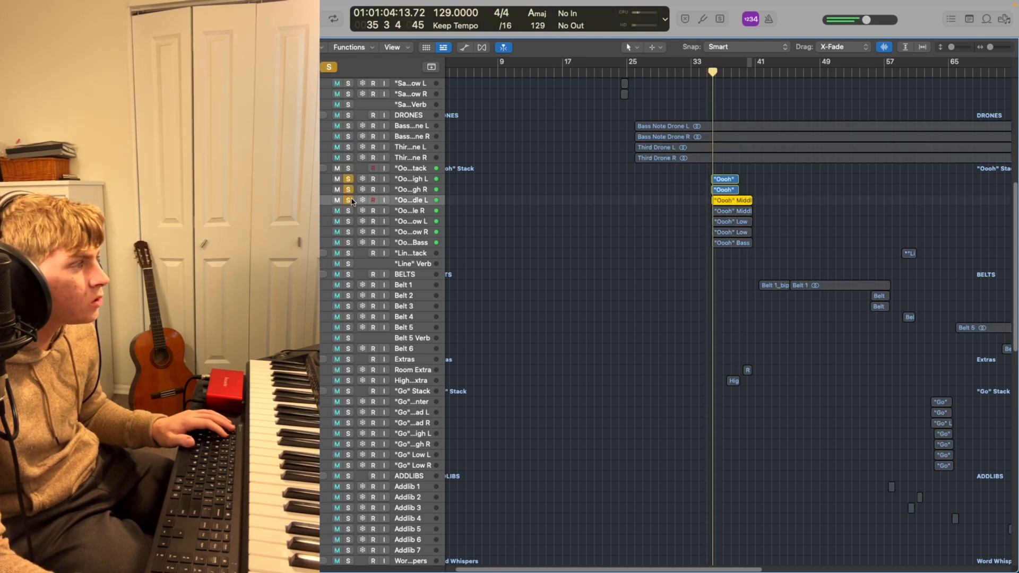
pyautogui.moveTo(951, 48); pyautogui.dragTo(955, 47)
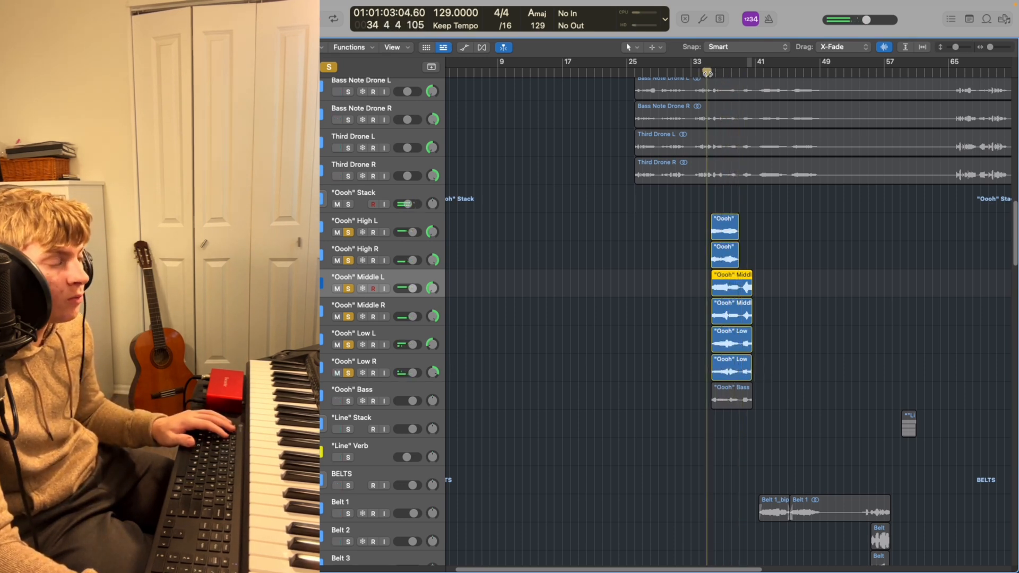
pyautogui.moveTo(348, 318); pyautogui.dragTo(365, 229)
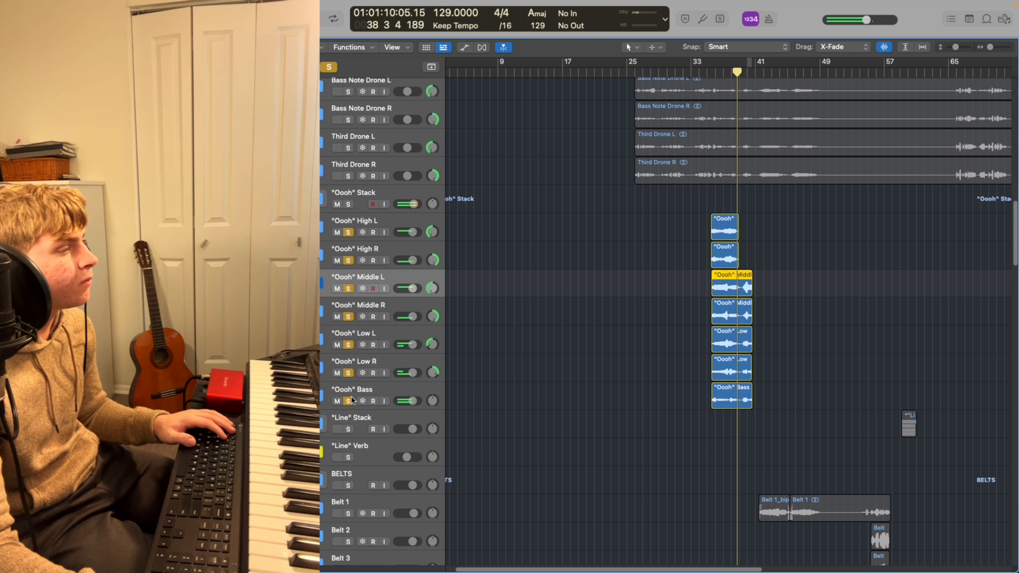
# Solo only Room Extra, play its region from about bar 39, then unsolo it and stop playback.
pyautogui.scroll(15, 351, 401)
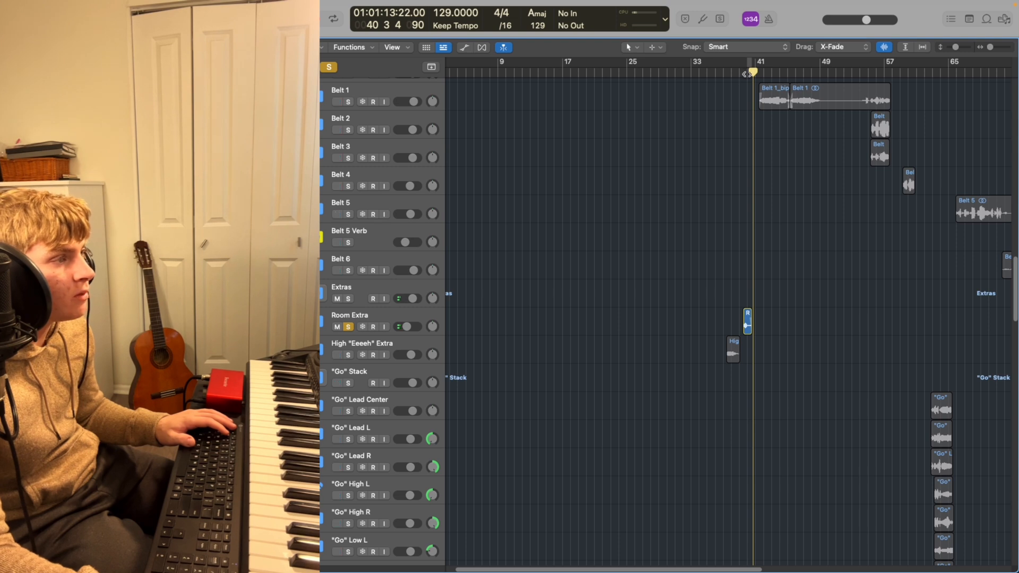
pyautogui.press('space')
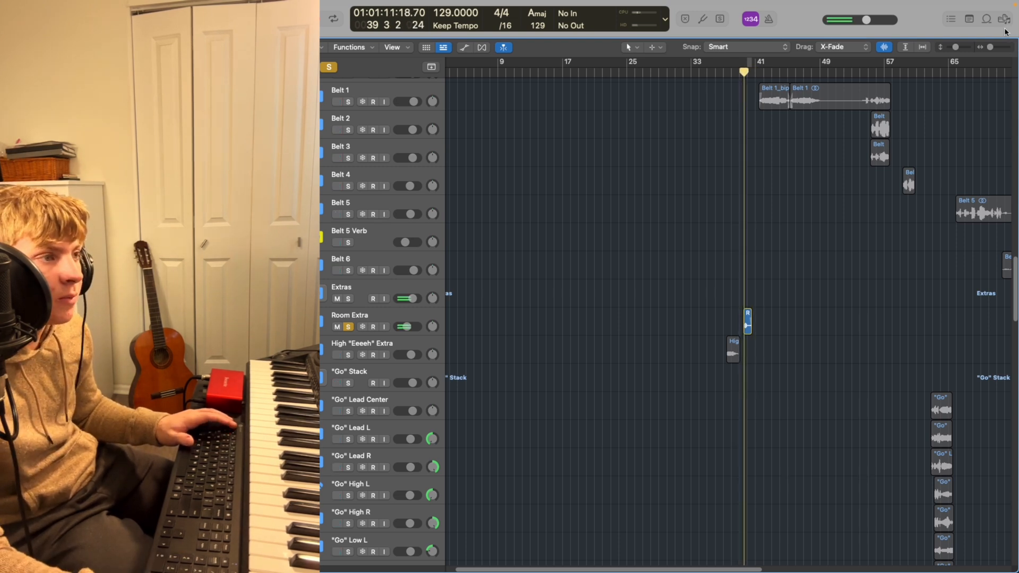
pyautogui.moveTo(989, 47); pyautogui.dragTo(995, 47)
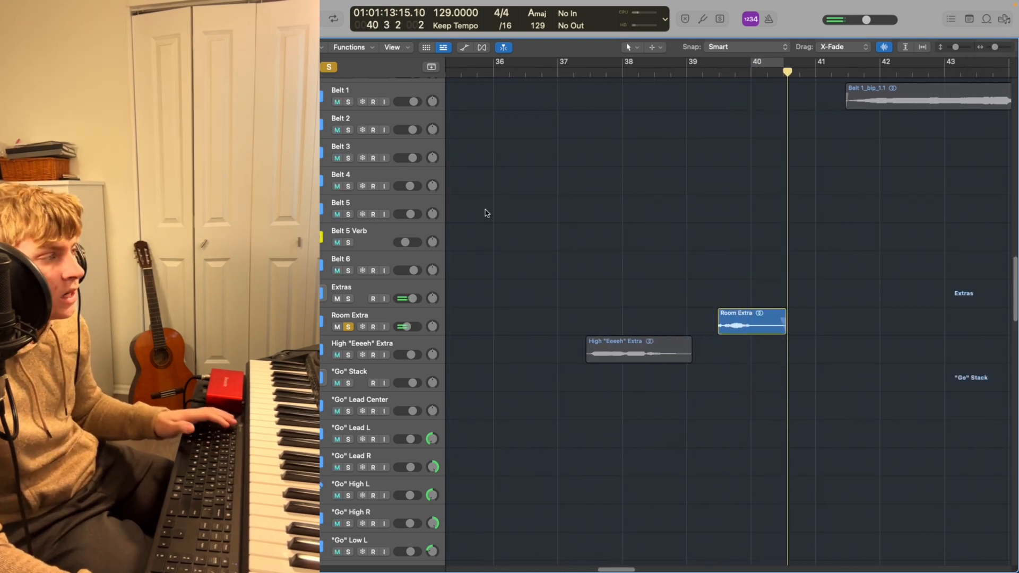
pyautogui.click(348, 327)
pyautogui.press('space')
# Select Belt 1 in the BELTS group, solo it and play its regions from about bar 41.
pyautogui.press('z')
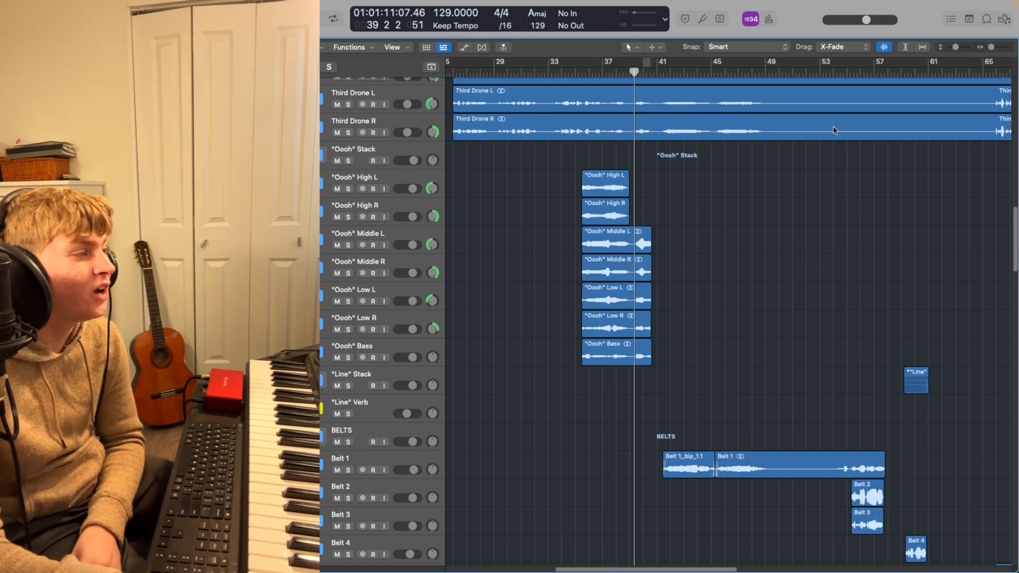
pyautogui.scroll(-10, 832, 133)
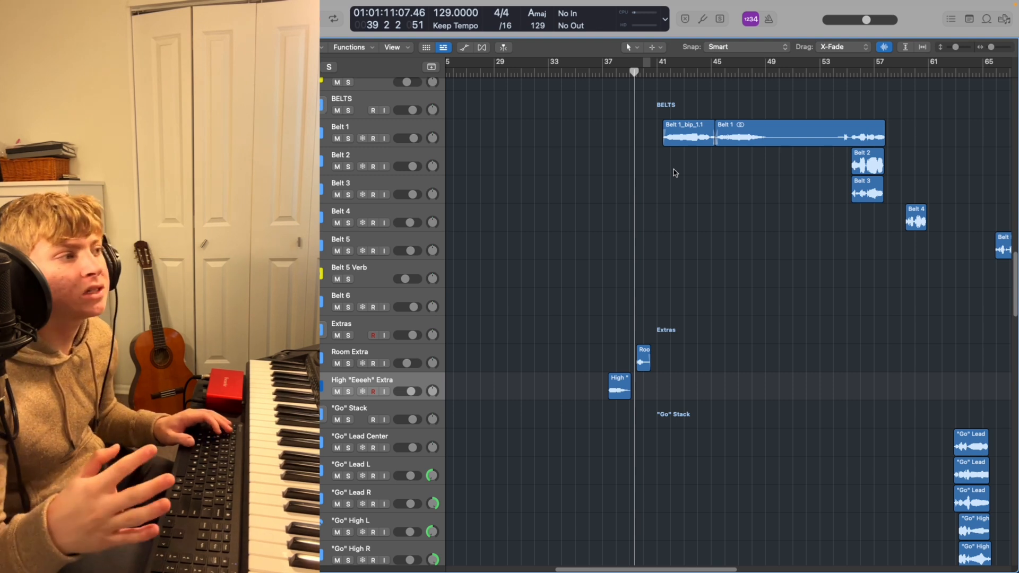
pyautogui.click(419, 134)
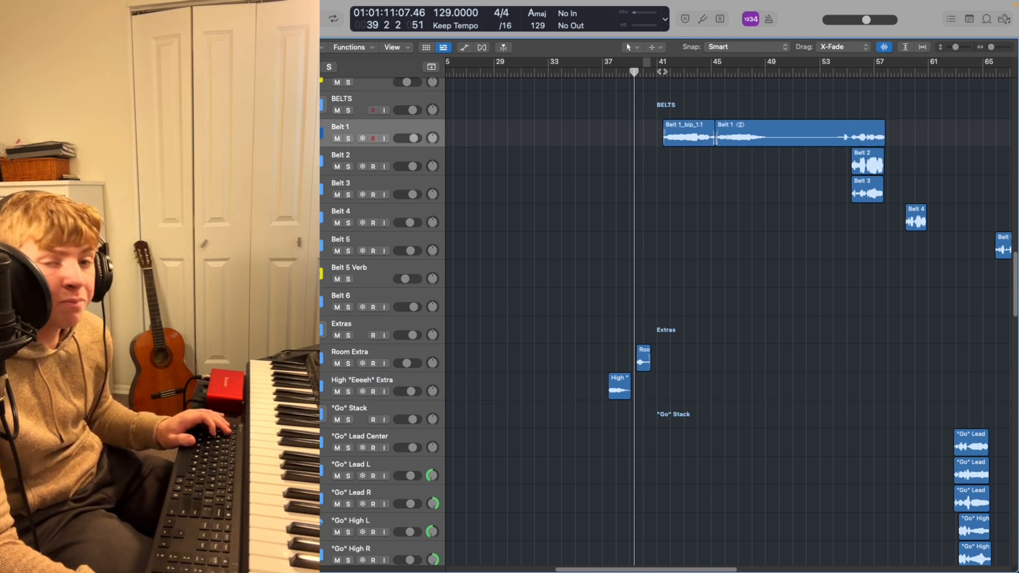
pyautogui.click(663, 72)
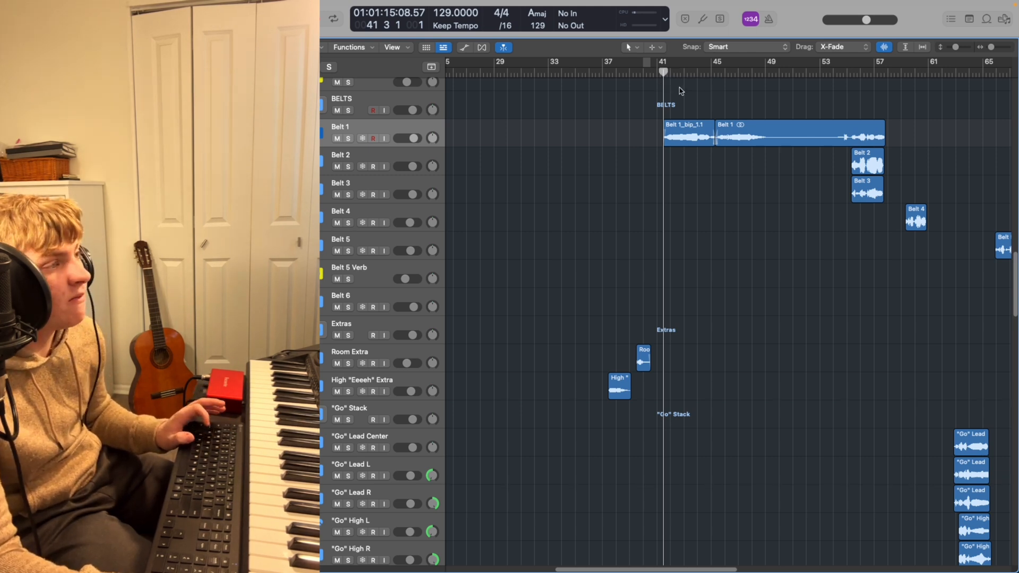
pyautogui.press('space')
pyautogui.press('s')
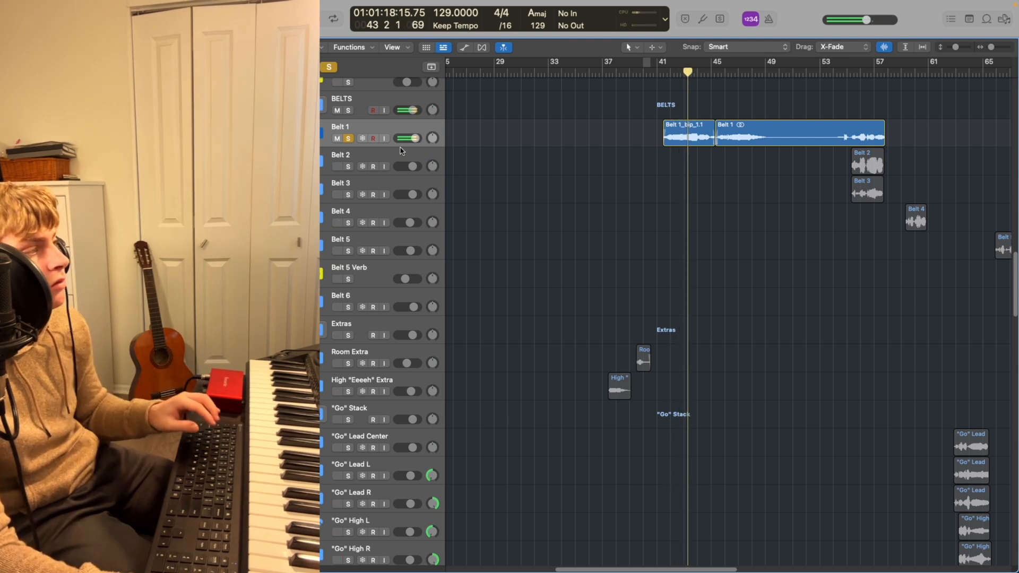
pyautogui.press('space')
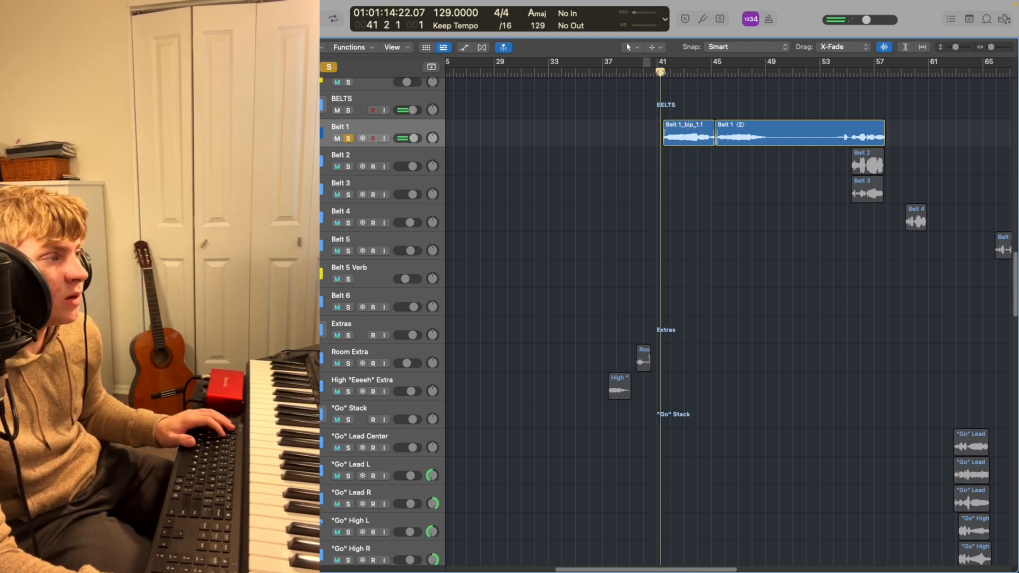
# Play Belt 1 while viewing its Channel EQ curve, then close the plug-in view.
pyautogui.press('v')
pyautogui.press('space')
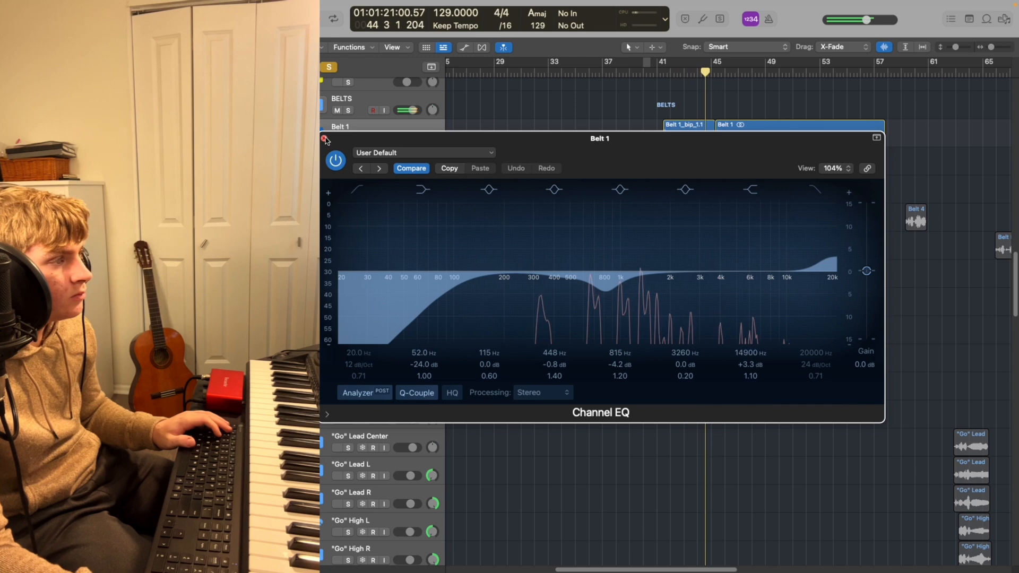
pyautogui.press('v')
# Solo the "LEA...hrow" vocal track, play its short region from about bar 52, then unsolo it.
pyautogui.press('z')
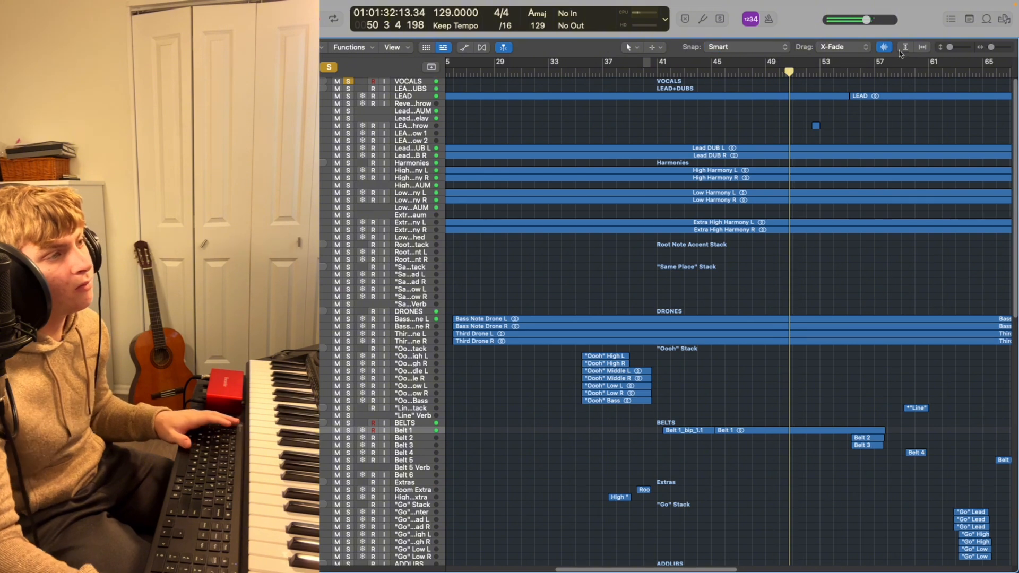
pyautogui.moveTo(950, 47); pyautogui.dragTo(950, 47)
pyautogui.scroll(9, 842, 101)
pyautogui.click(806, 74)
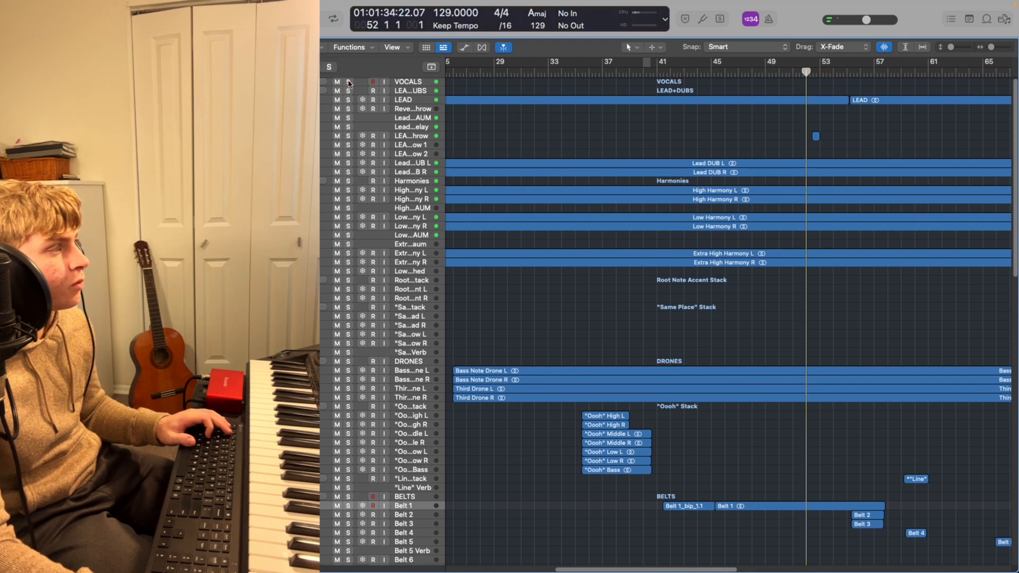
pyautogui.click(350, 136)
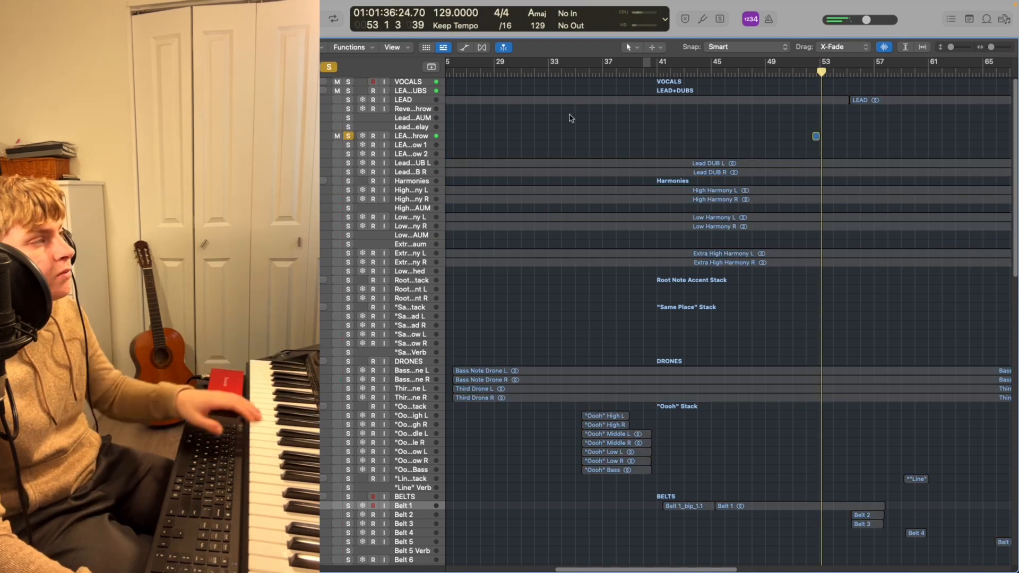
pyautogui.press('s')
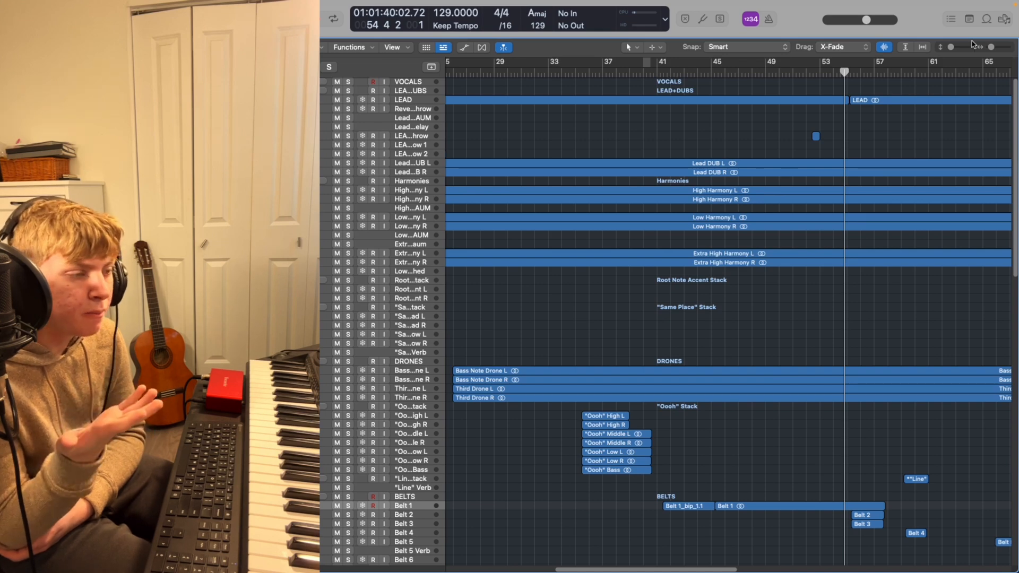
# Play the belts from about bar 54 and solo Belt 2, replaying it from bar 55.
pyautogui.press('space')
pyautogui.press('super+Down')
pyautogui.press('super+Down')
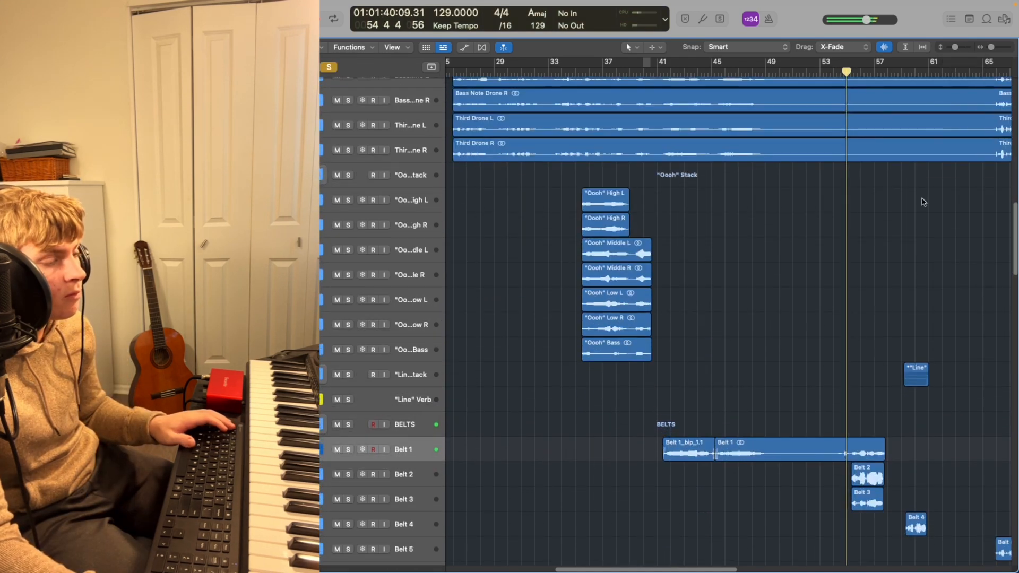
pyautogui.scroll(-3, 852, 326)
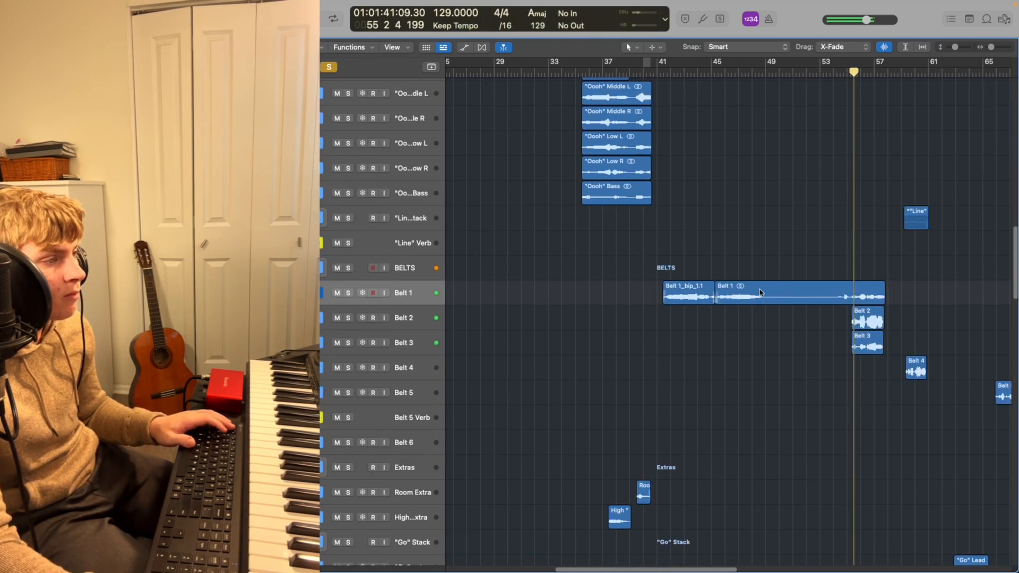
pyautogui.click(348, 293)
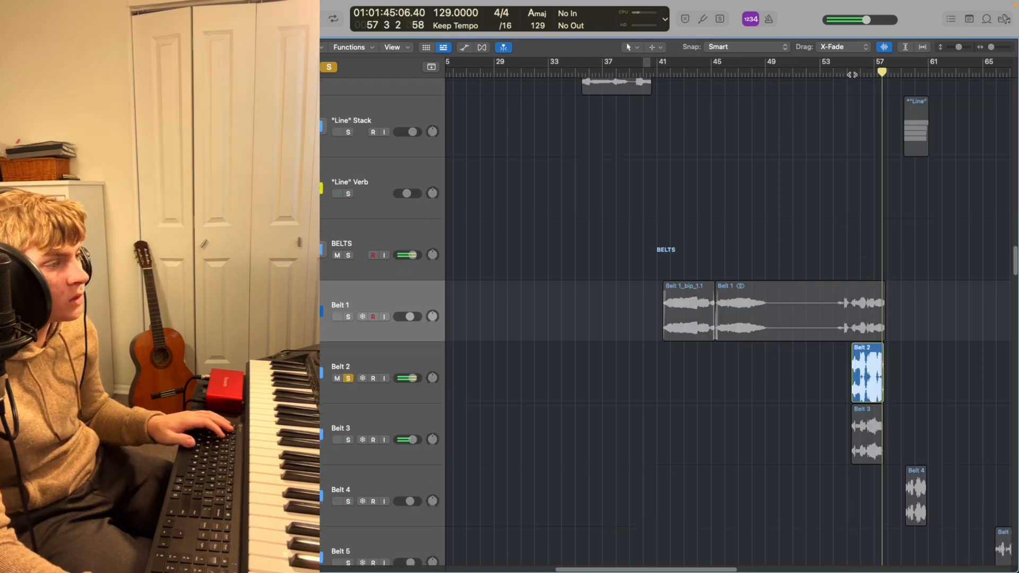
pyautogui.click(848, 73)
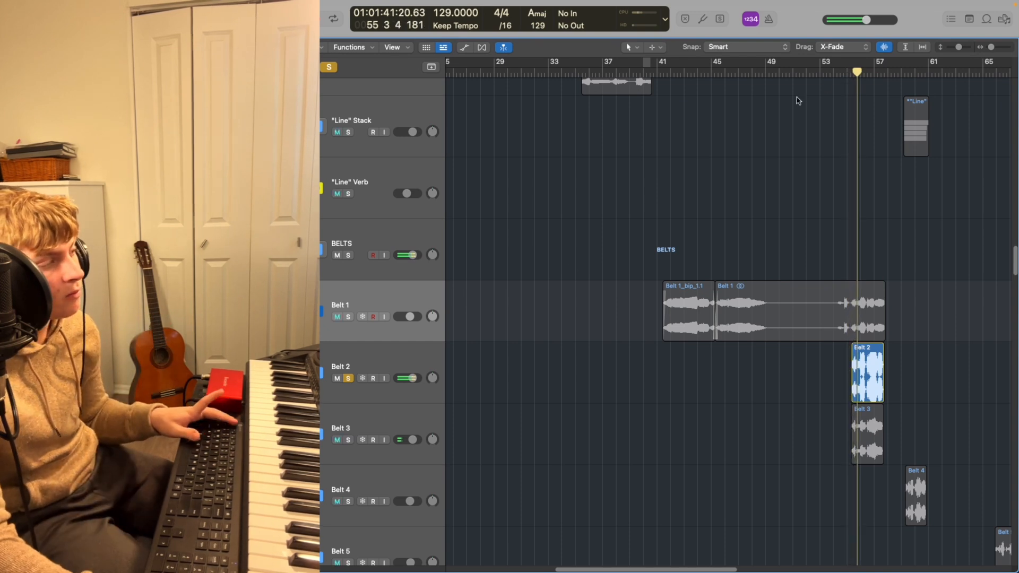
# Solo Belt 3 with Belt 2 muted, unmute Belt 2, add Belt 1 to the solo and play all three from bar 55.
pyautogui.click(384, 420)
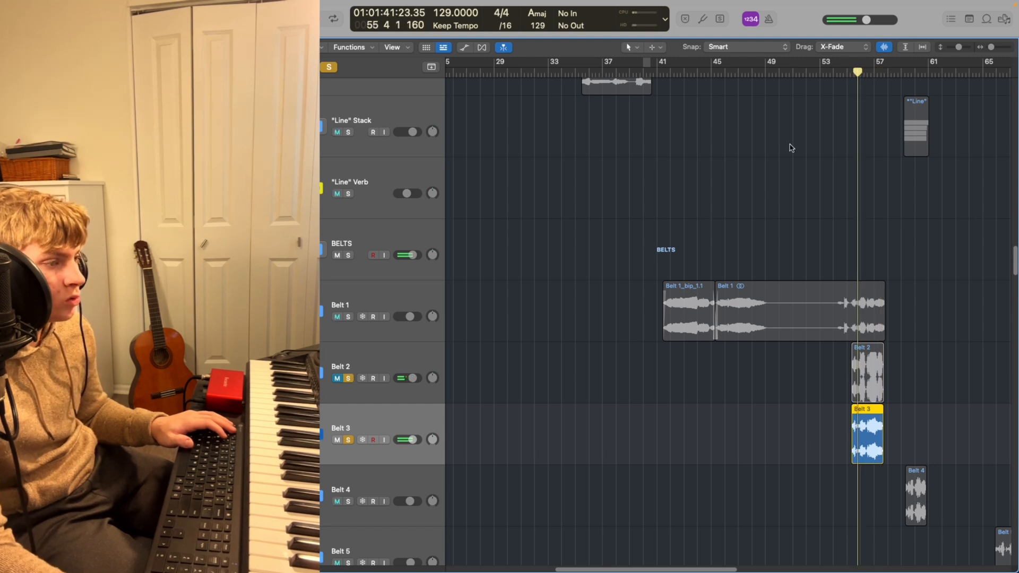
pyautogui.click(337, 378)
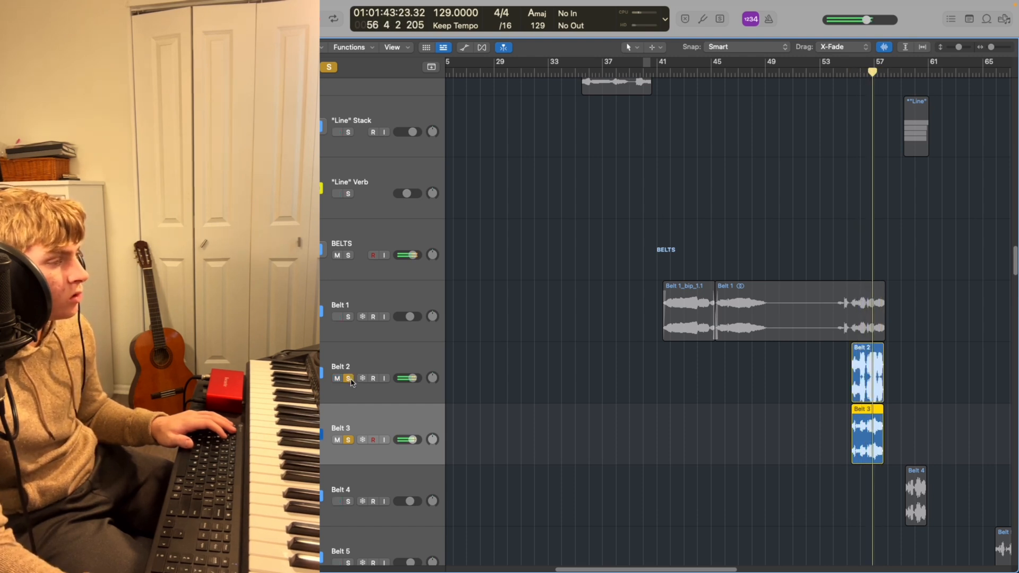
pyautogui.click(348, 317)
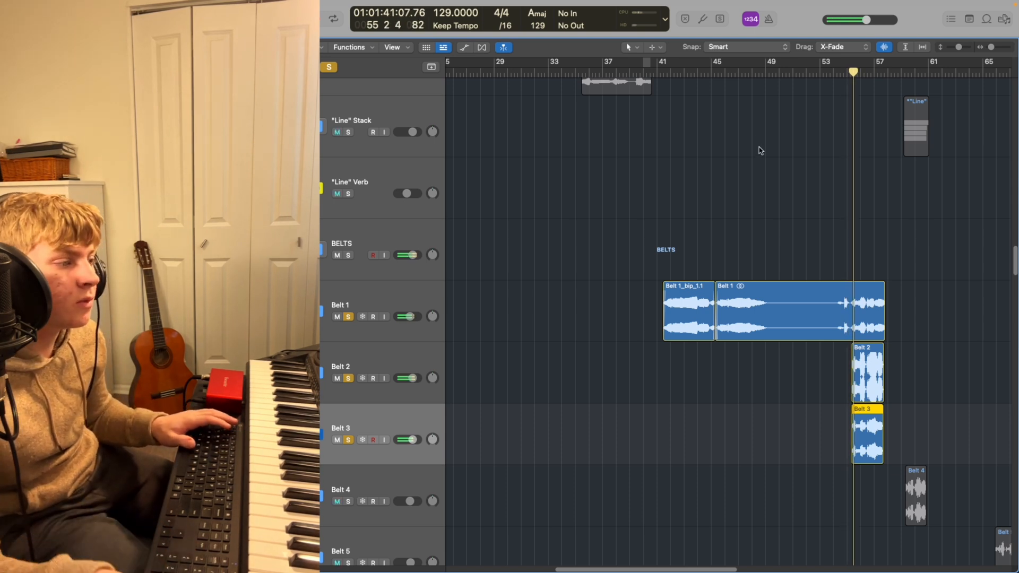
pyautogui.moveTo(960, 49); pyautogui.dragTo(954, 50)
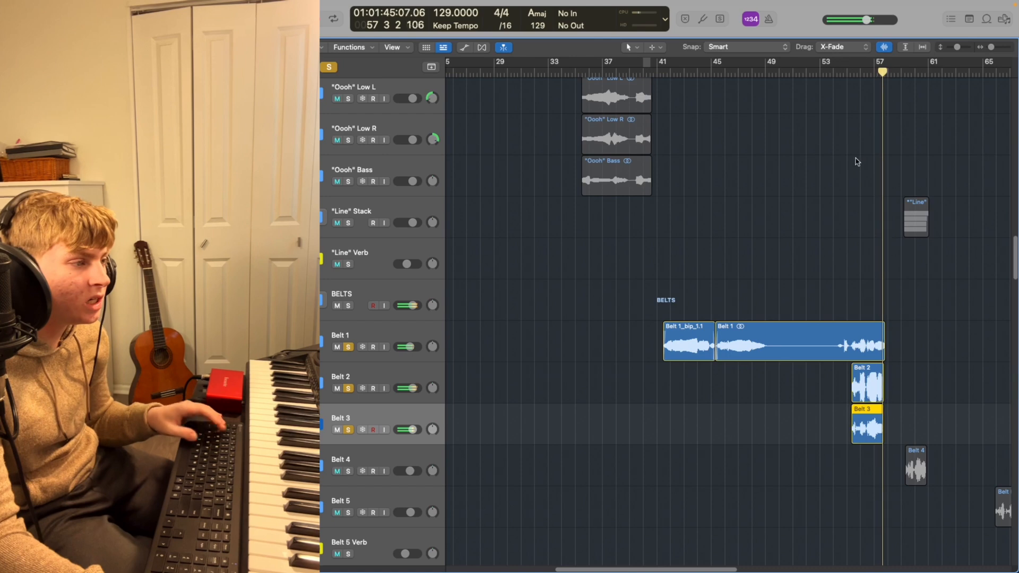
pyautogui.click(860, 72)
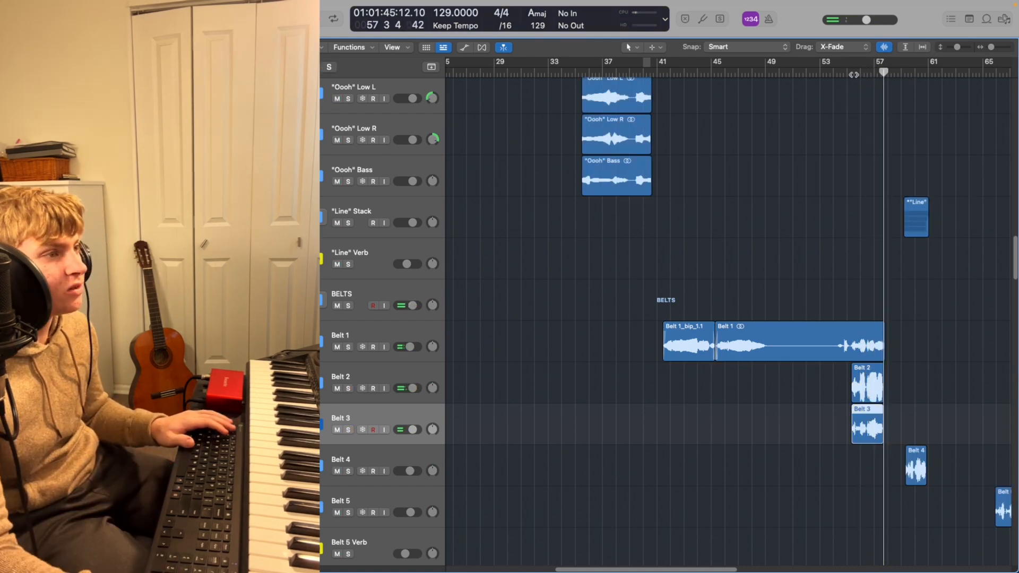
# Play the full mix from about bar 55, solo Addlib 1 for its region near bar 57, then unsolo it.
pyautogui.click(852, 73)
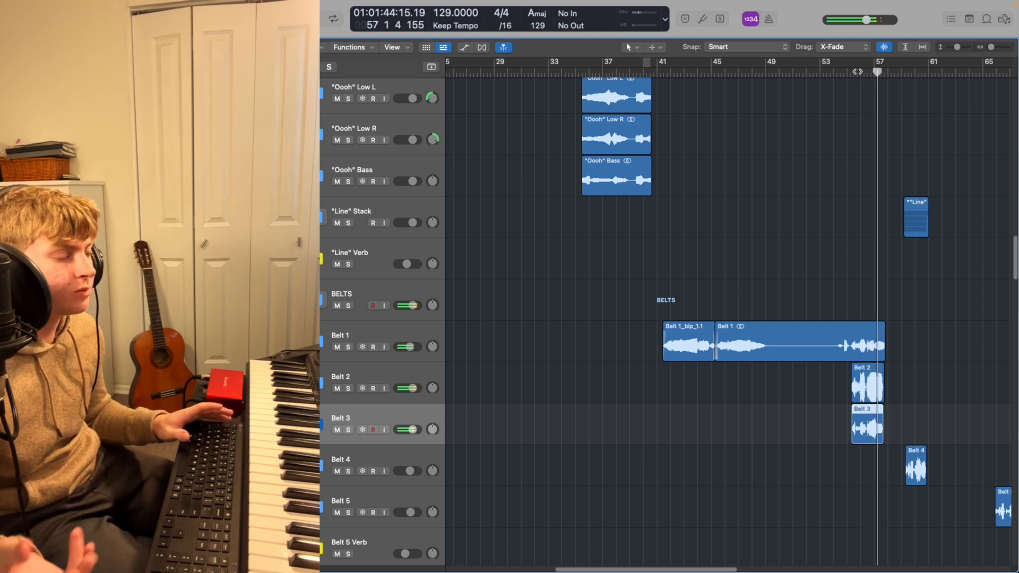
pyautogui.scroll(-10, 901, 166)
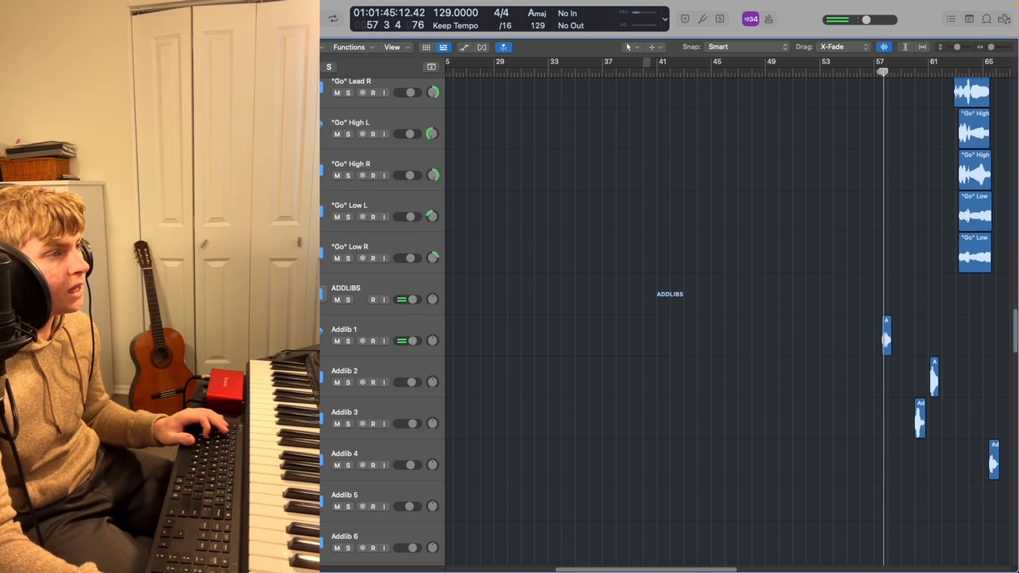
pyautogui.press('space')
pyautogui.hotkey('ctrl', 's')
pyautogui.press('space')
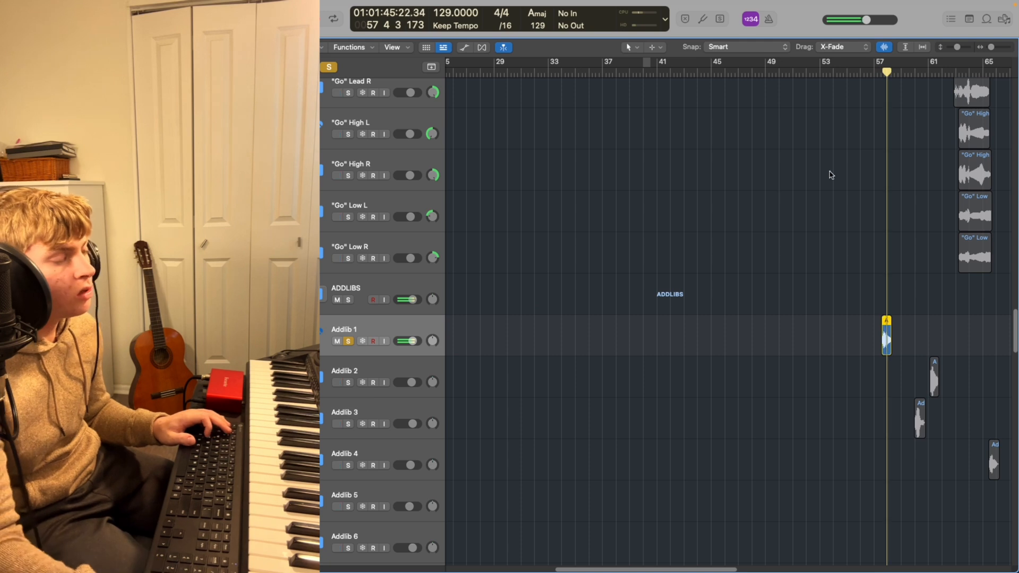
pyautogui.hotkey('ctrl', 's')
# Expand the "Line" Stack, solo it and play its Lead and Low parts from about bar 59, then unsolo it.
pyautogui.scroll(10, 864, 86)
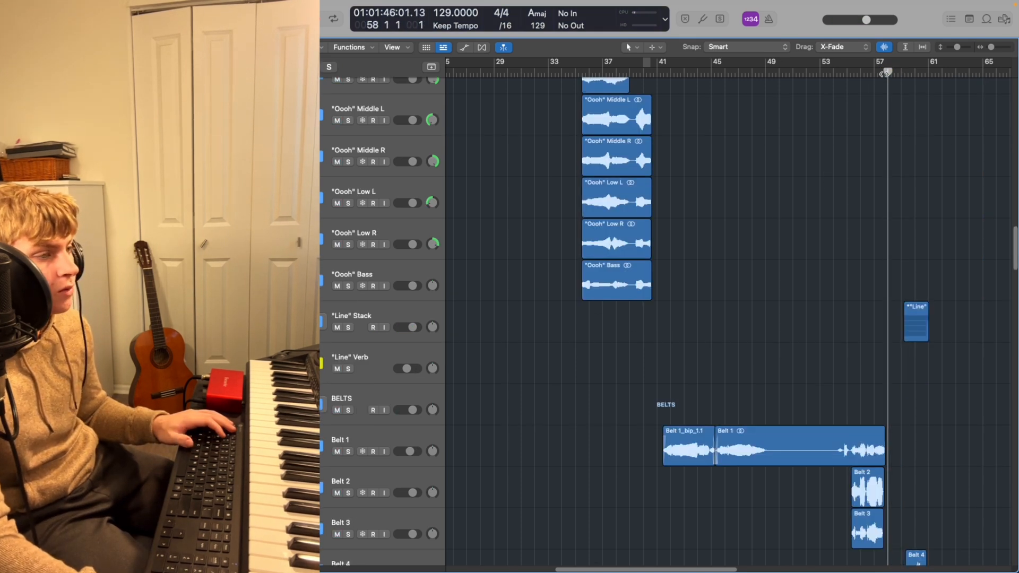
pyautogui.scroll(-5, 896, 185)
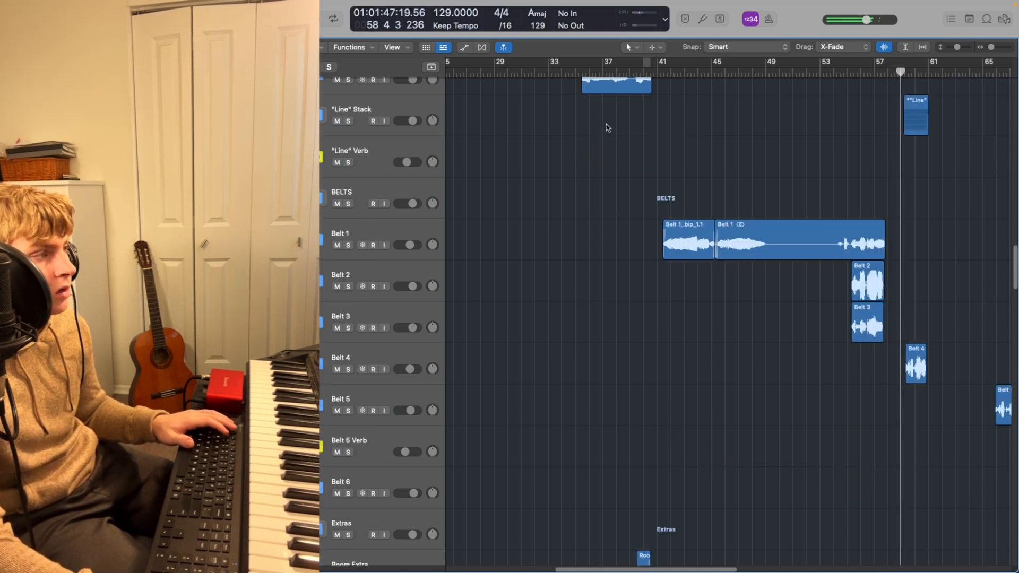
pyautogui.click(341, 133)
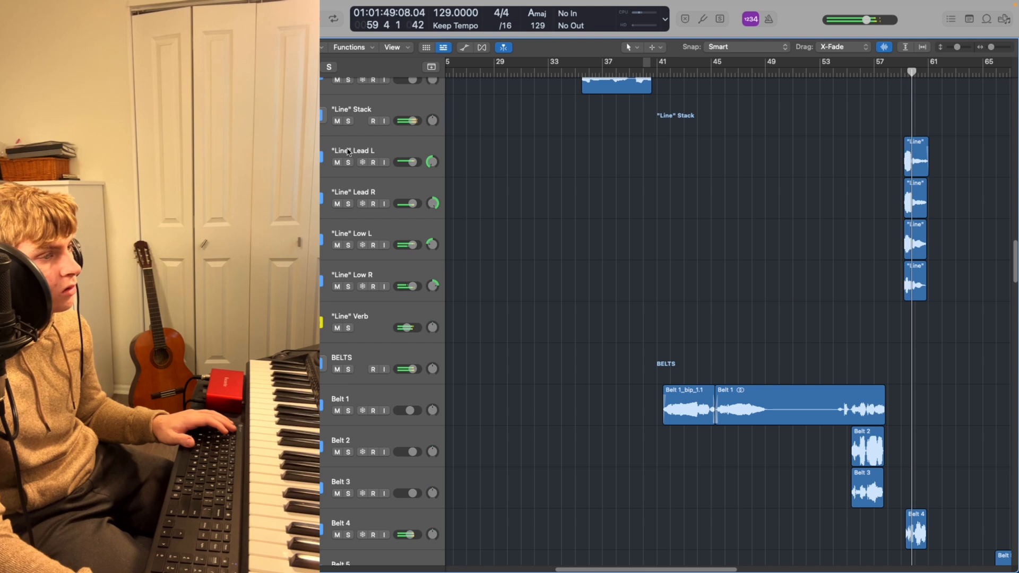
pyautogui.click(349, 121)
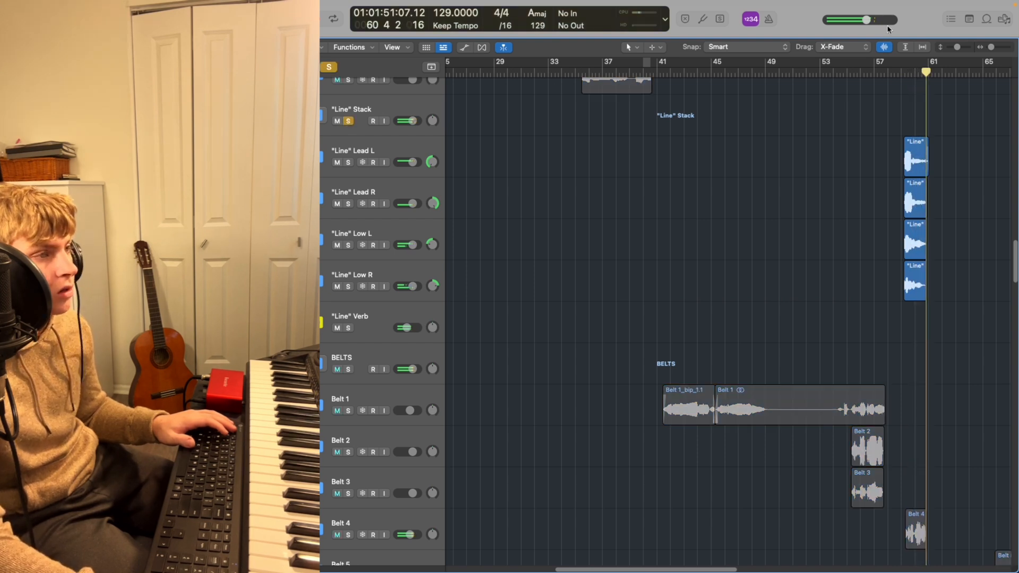
pyautogui.click(905, 73)
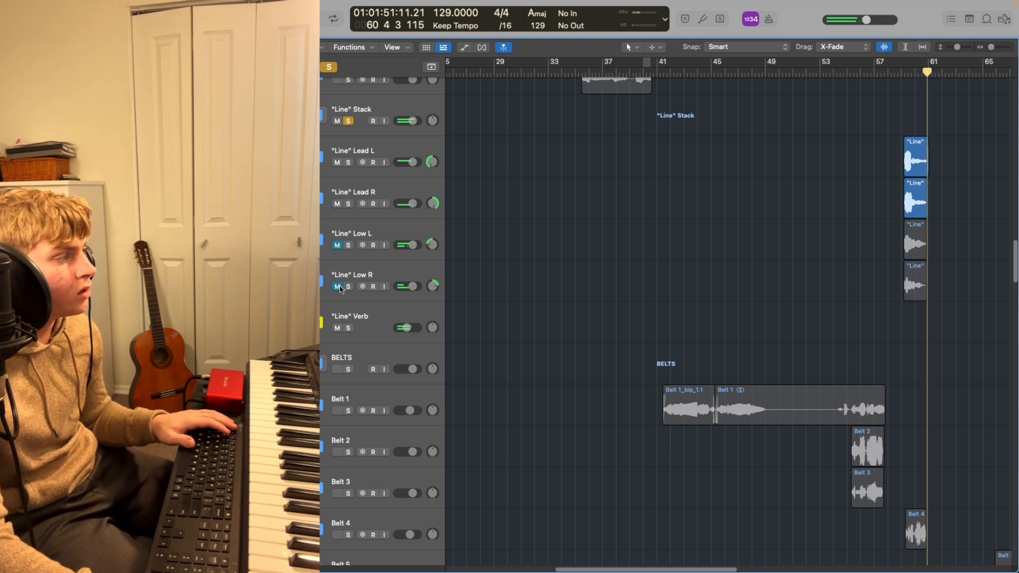
pyautogui.press('space')
pyautogui.press('s')
# Solo only Belt 4, play its region near bar 59, then stop and unsolo it.
pyautogui.scroll(-3, 382, 318)
pyautogui.click(412, 398)
pyautogui.press('s')
pyautogui.press('space')
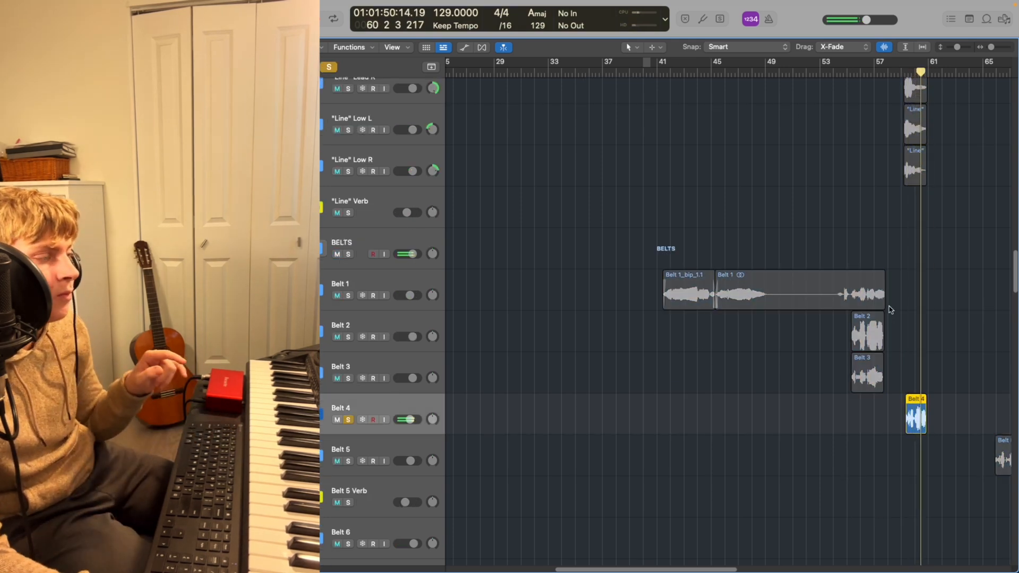
pyautogui.press('space')
pyautogui.press('s')
# Play from about bar 56, then unmute the tracks from "Line" Low L through Belt 4.
pyautogui.scroll(-1, 909, 112)
pyautogui.click(866, 69)
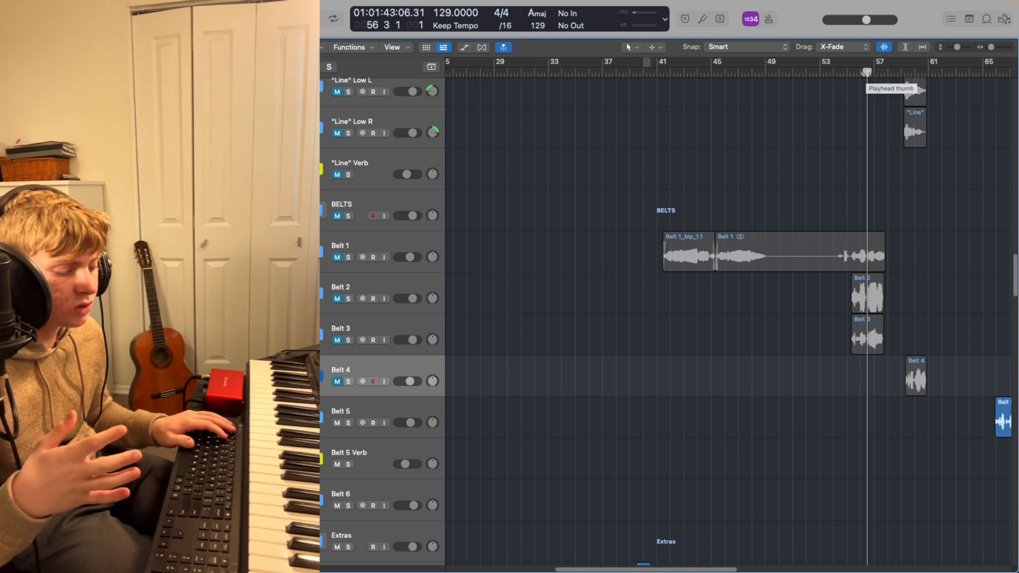
pyautogui.press('space')
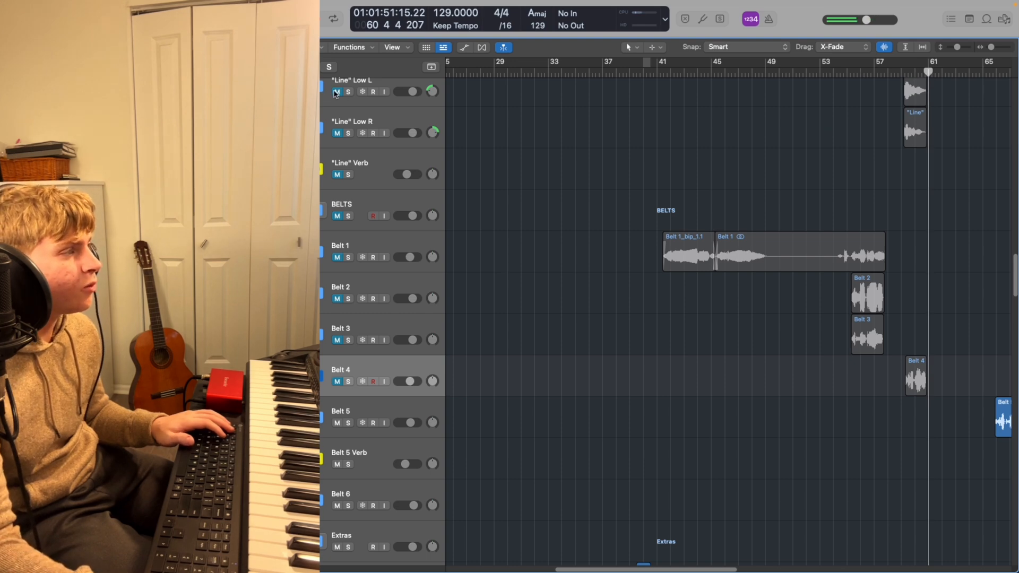
pyautogui.moveTo(336, 93); pyautogui.dragTo(337, 382)
pyautogui.scroll(-5, 331, 497)
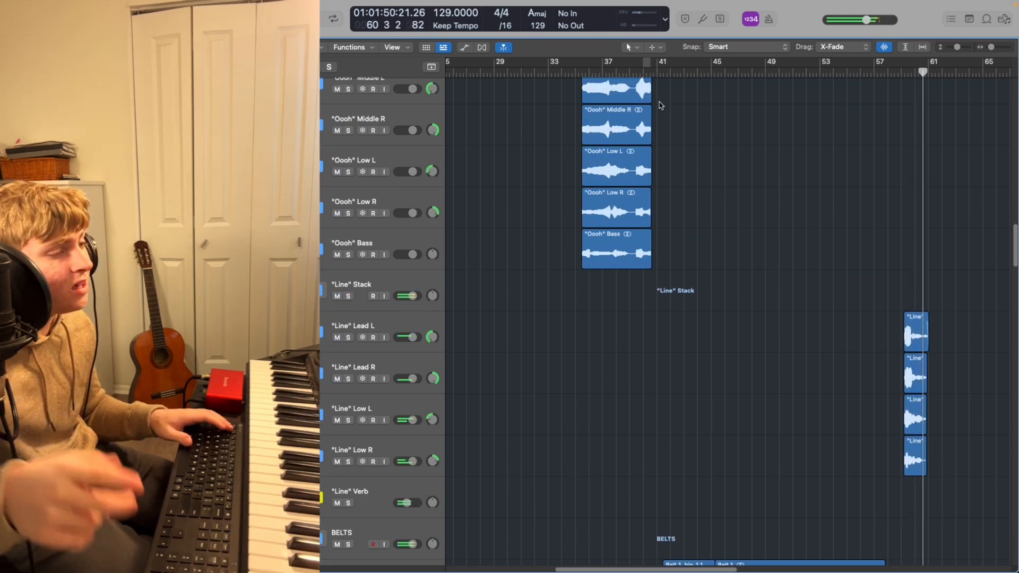
# Solo the "Go" Stack and play its Lead, High and Low regions from about bar 62.
pyautogui.scroll(-9, 711, 136)
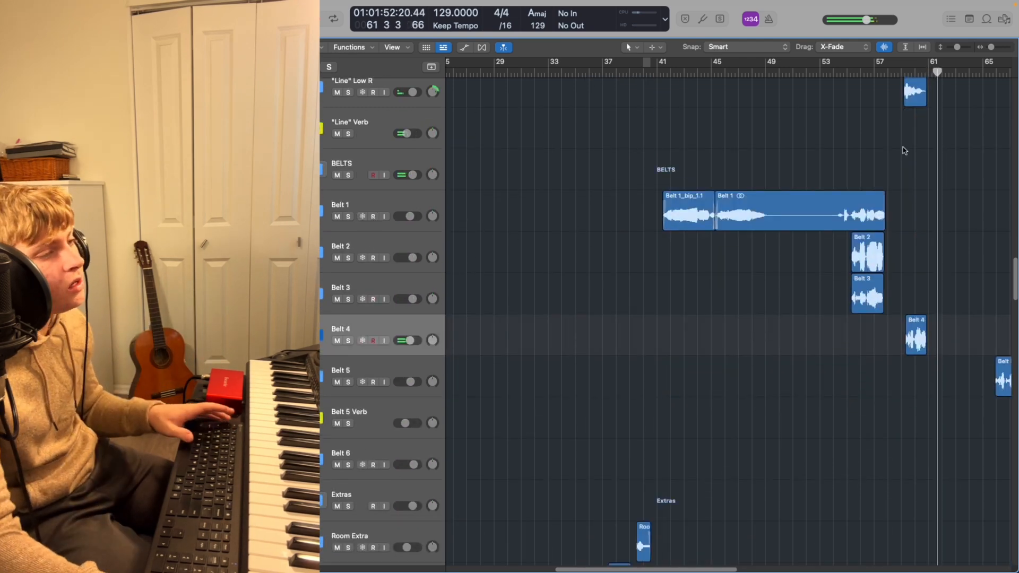
pyautogui.scroll(-10, 746, 364)
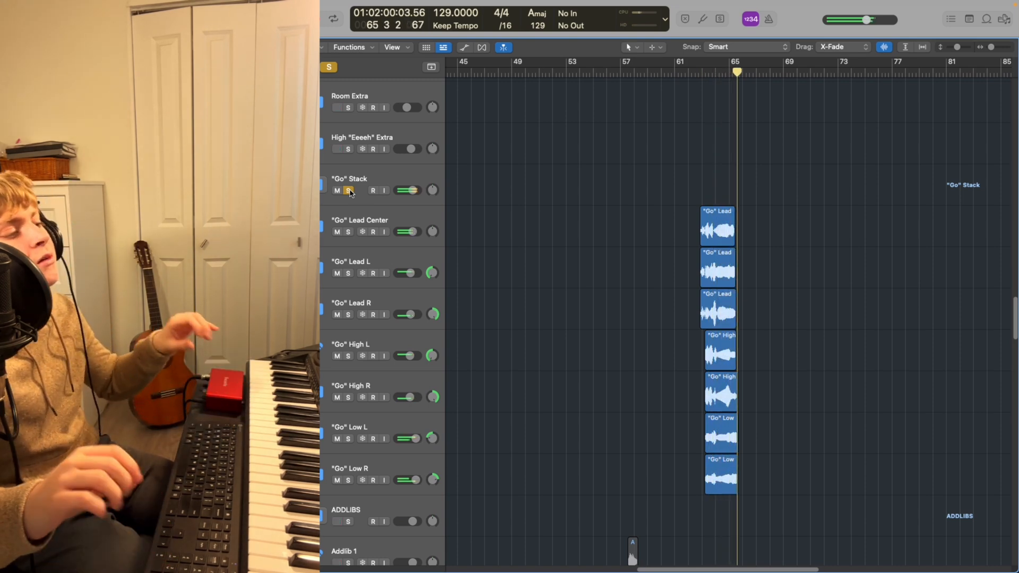
pyautogui.press('space')
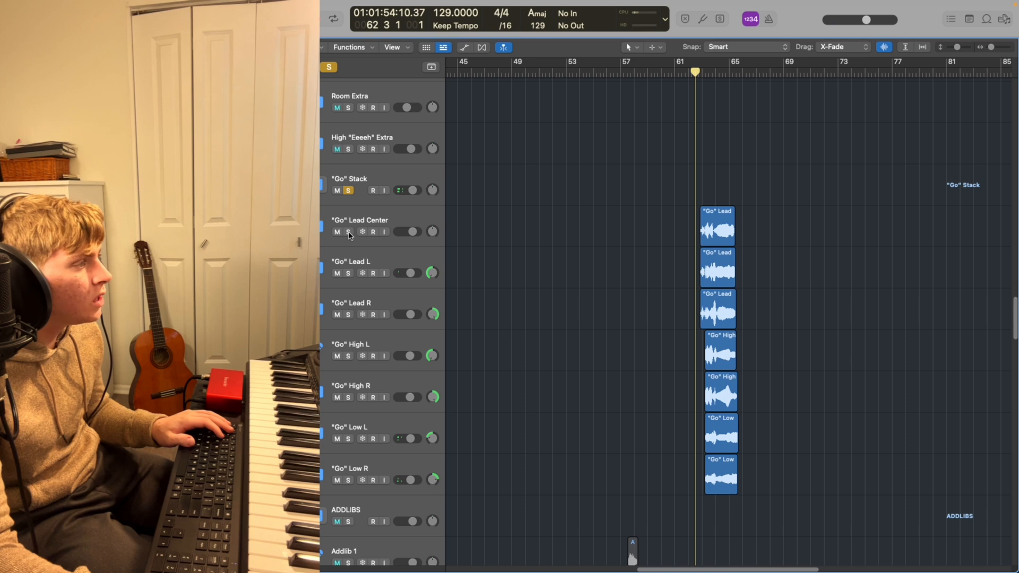
# Solo "Go" Lead Center, Lead L and Lead R in place of the whole "Go" Stack and play them from bar 62.
pyautogui.click(348, 232)
pyautogui.click(348, 273)
pyautogui.click(348, 190)
pyautogui.press('space')
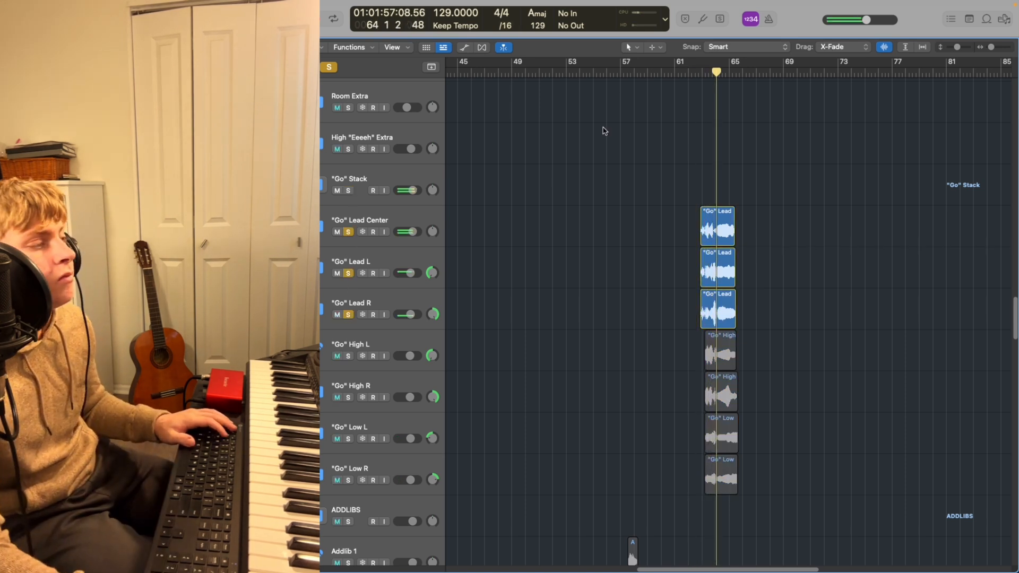
# Add "Go" High L and High R to the solo, then unsolo the three "Go" Lead tracks while playing.
pyautogui.click(348, 356)
pyautogui.click(348, 397)
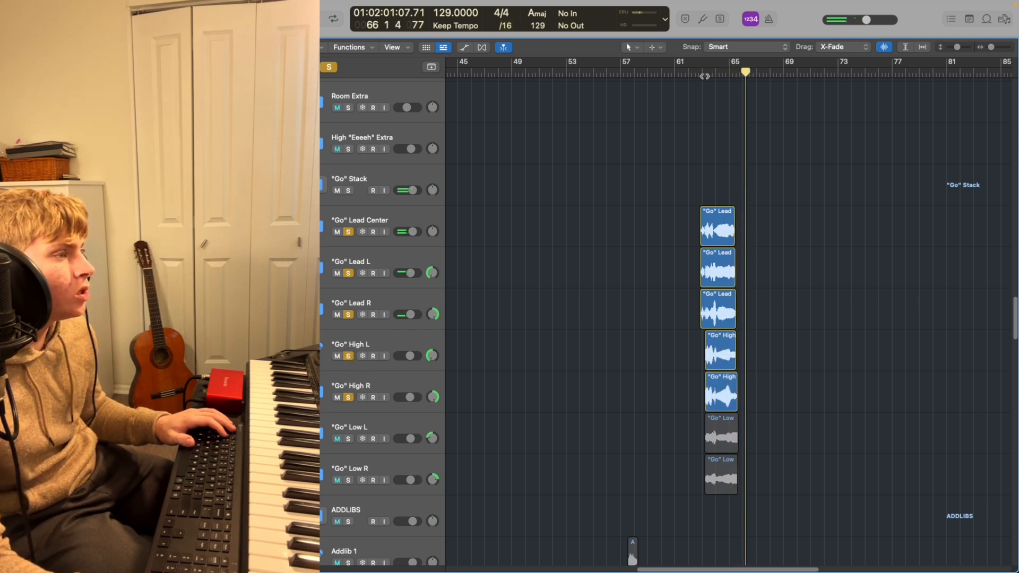
pyautogui.press('space')
pyautogui.moveTo(354, 315); pyautogui.dragTo(353, 242)
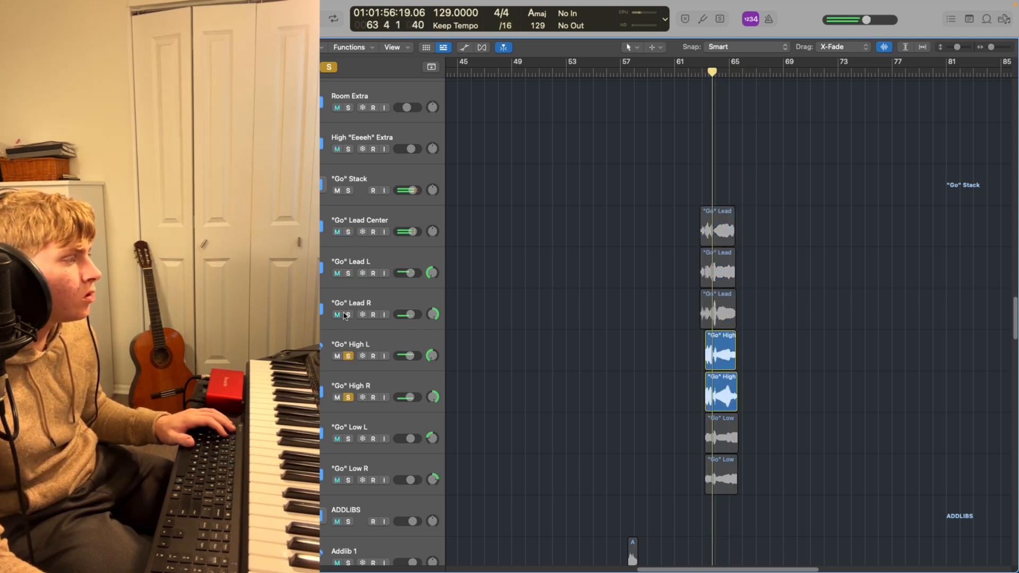
# Solo "Go" Low L and Low R in place of the High pair, then play the full mix from about bar 62.
pyautogui.moveTo(350, 439); pyautogui.dragTo(355, 434)
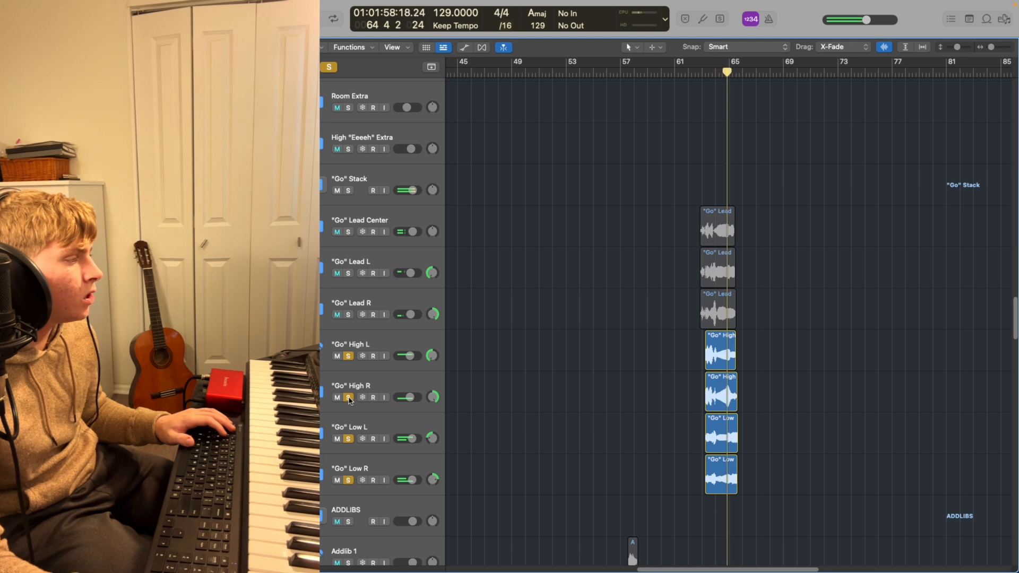
pyautogui.moveTo(349, 399); pyautogui.dragTo(348, 356)
pyautogui.press('space')
pyautogui.press('space')
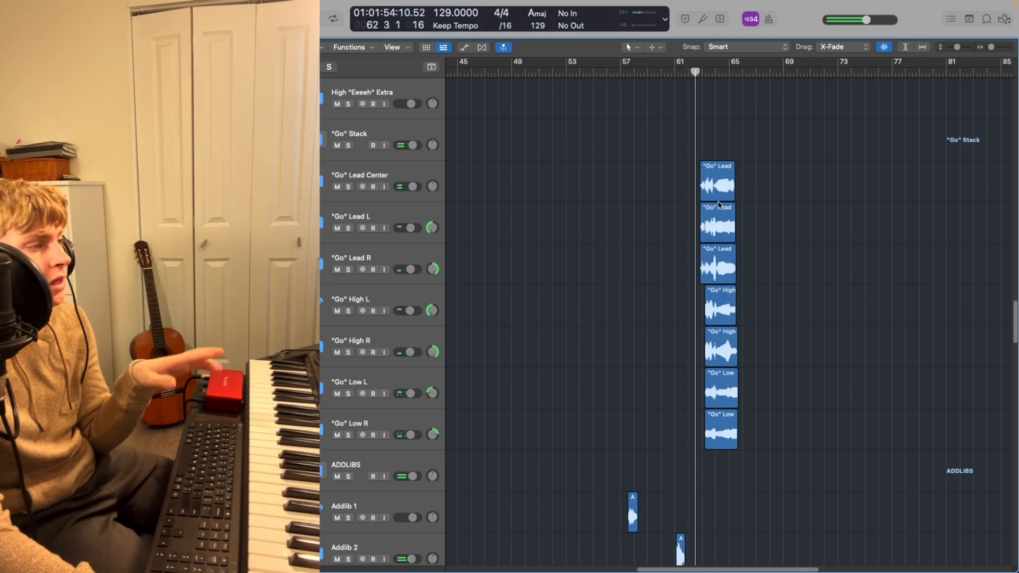
# Solo Addlib 1 through Addlib 6 and play their regions from bar 57.
pyautogui.scroll(15, 623, 194)
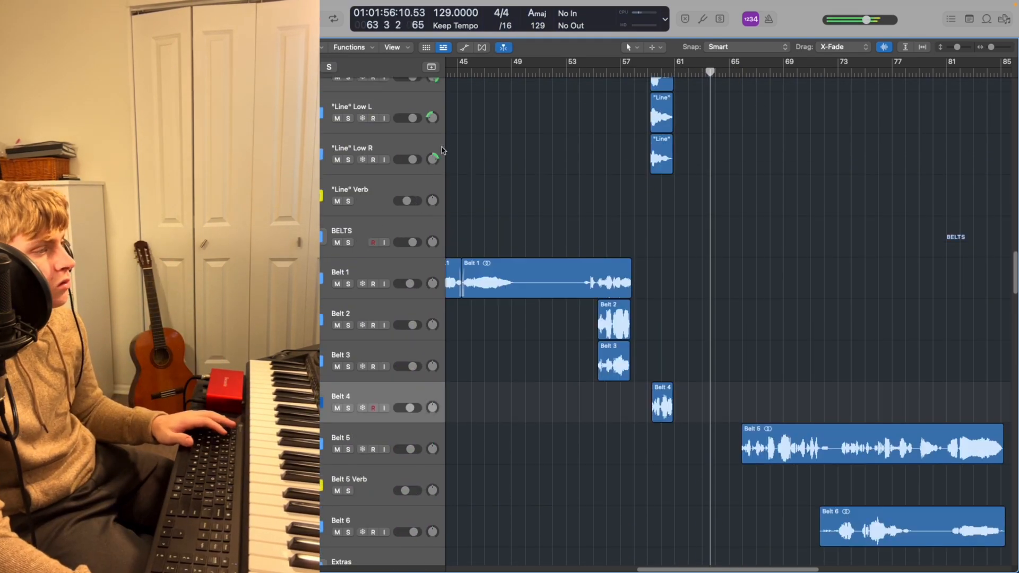
pyautogui.scroll(20, 455, 159)
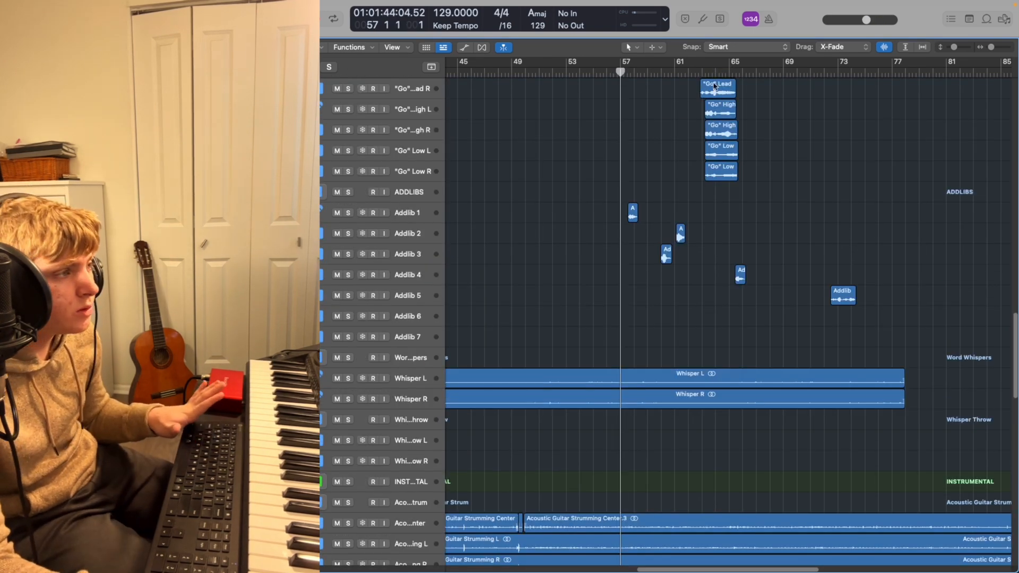
pyautogui.scroll(5, 705, 117)
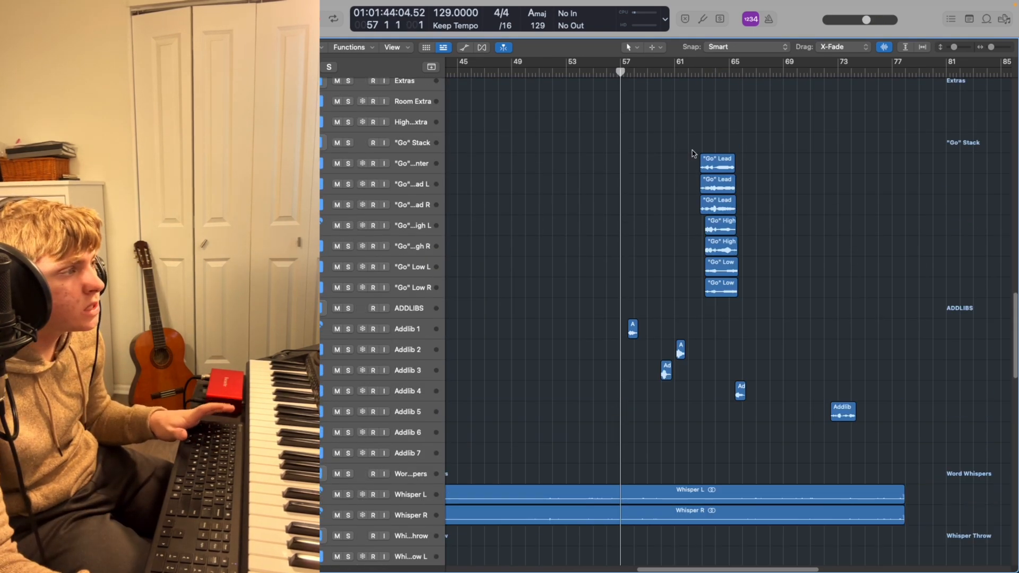
pyautogui.click(419, 329)
pyautogui.press('s')
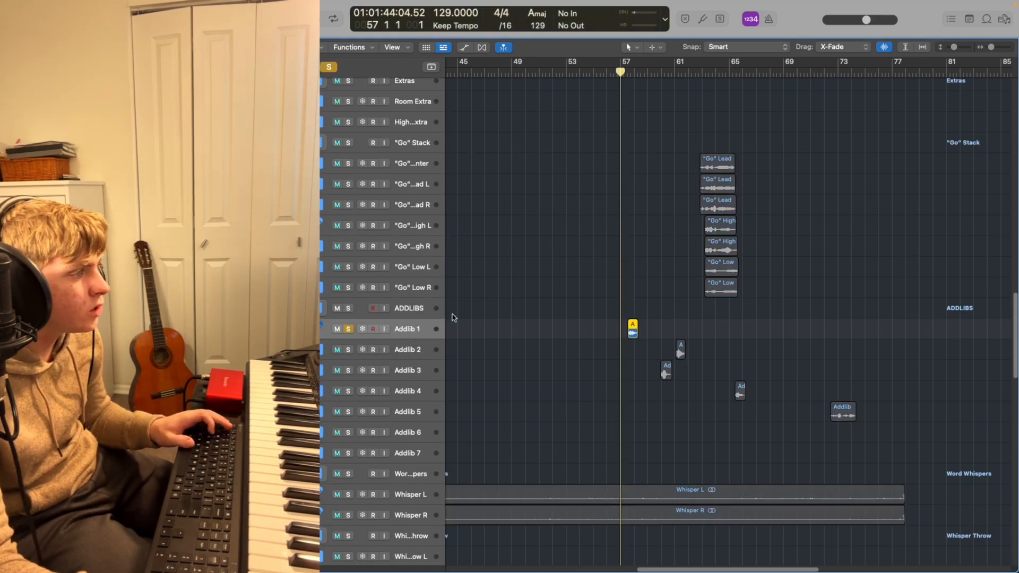
pyautogui.press('space')
pyautogui.moveTo(348, 349); pyautogui.dragTo(347, 414)
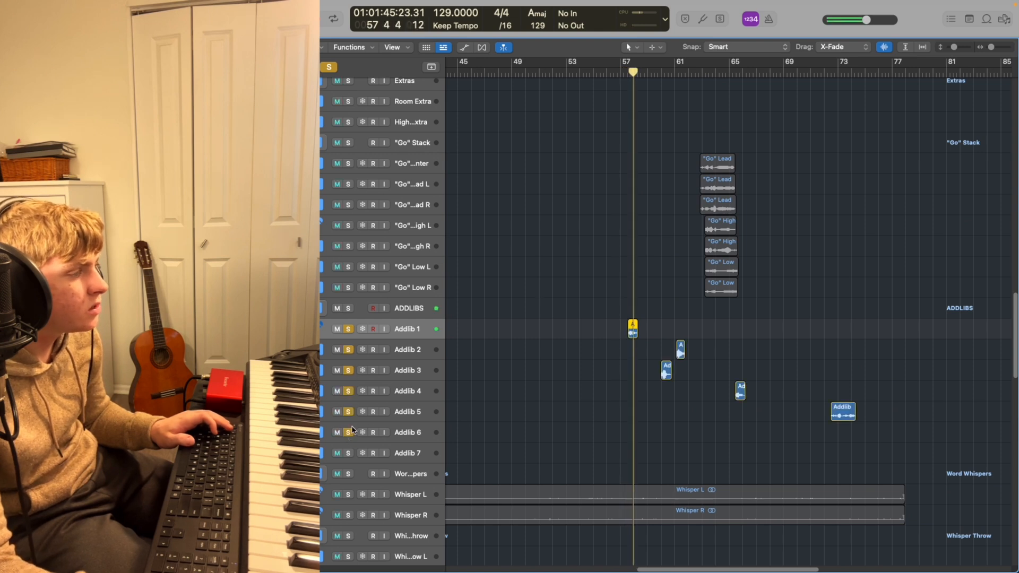
pyautogui.scroll(3, 671, 124)
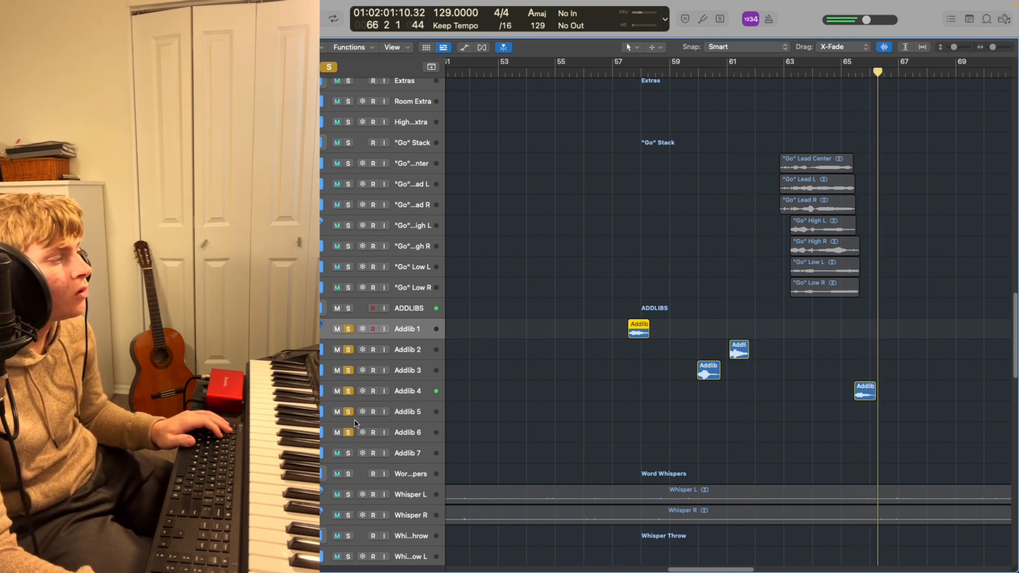
# Clear all the adlib solos and play the full mix from about bar 57, then stop.
pyautogui.keyDown('alt'); pyautogui.click(348, 432); pyautogui.keyUp('alt')
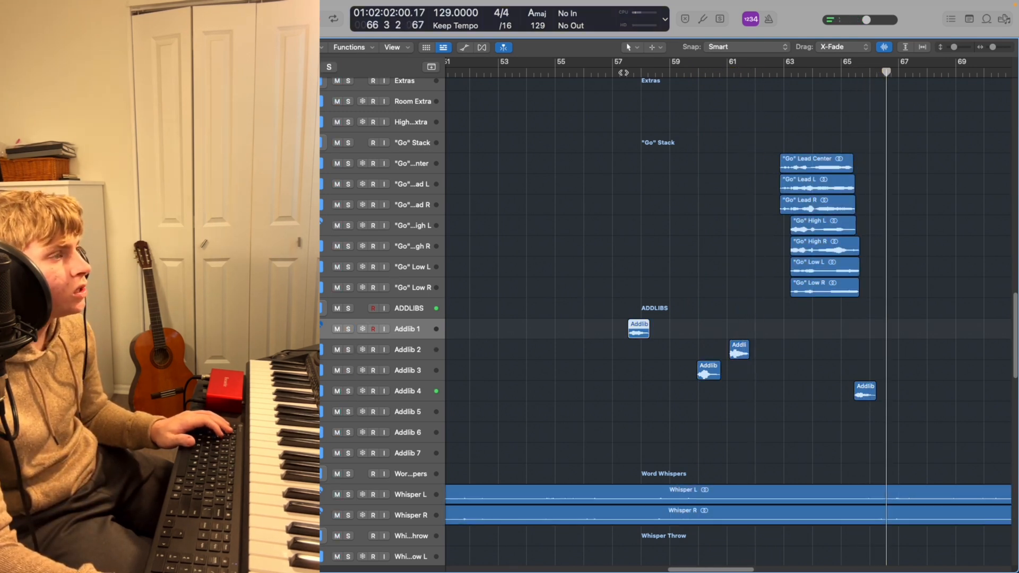
pyautogui.press('space')
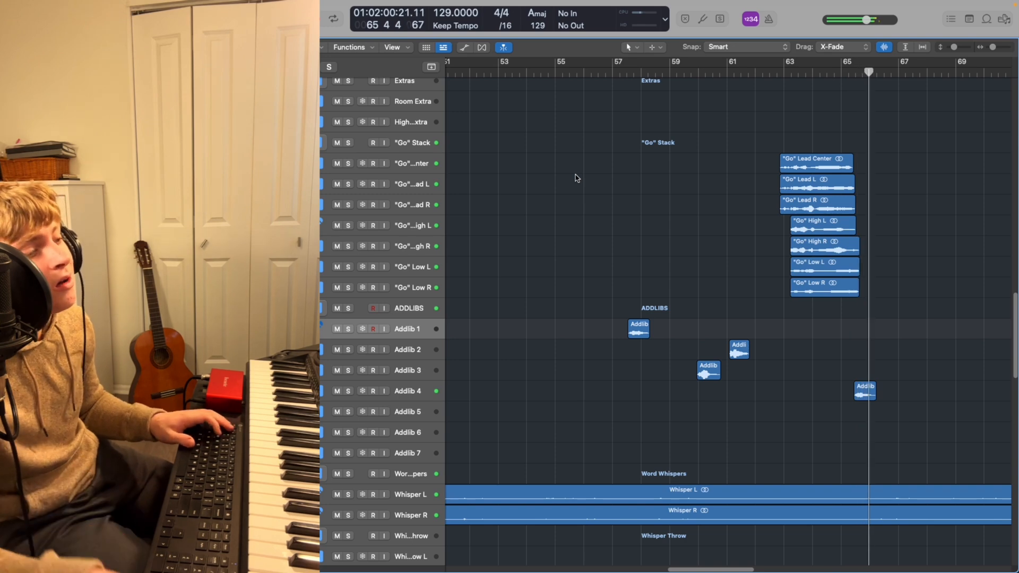
pyautogui.press('space')
# Solo only the DRONES stack and play it from about bar 66.
pyautogui.press('z')
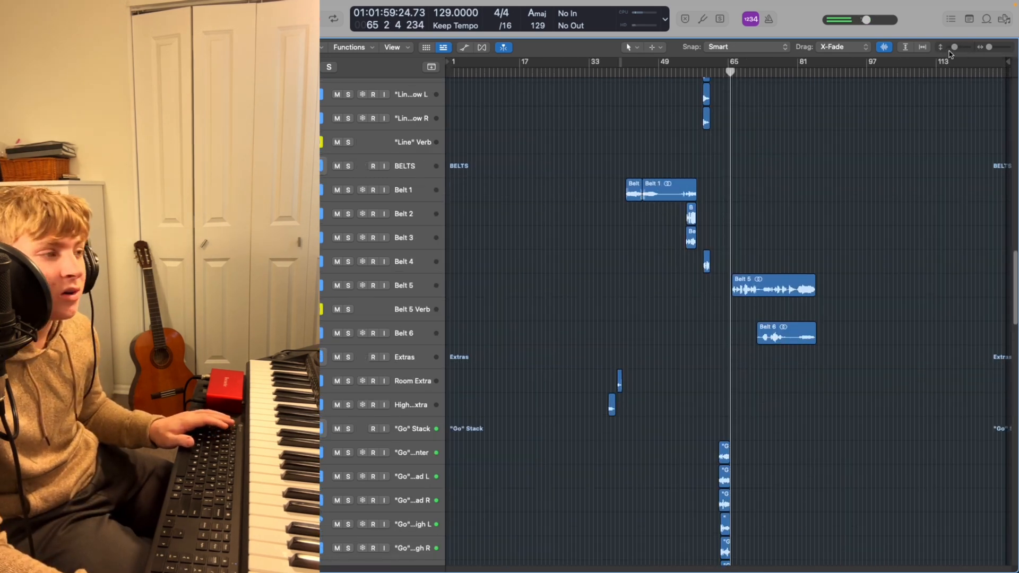
pyautogui.moveTo(954, 47); pyautogui.dragTo(925, 52)
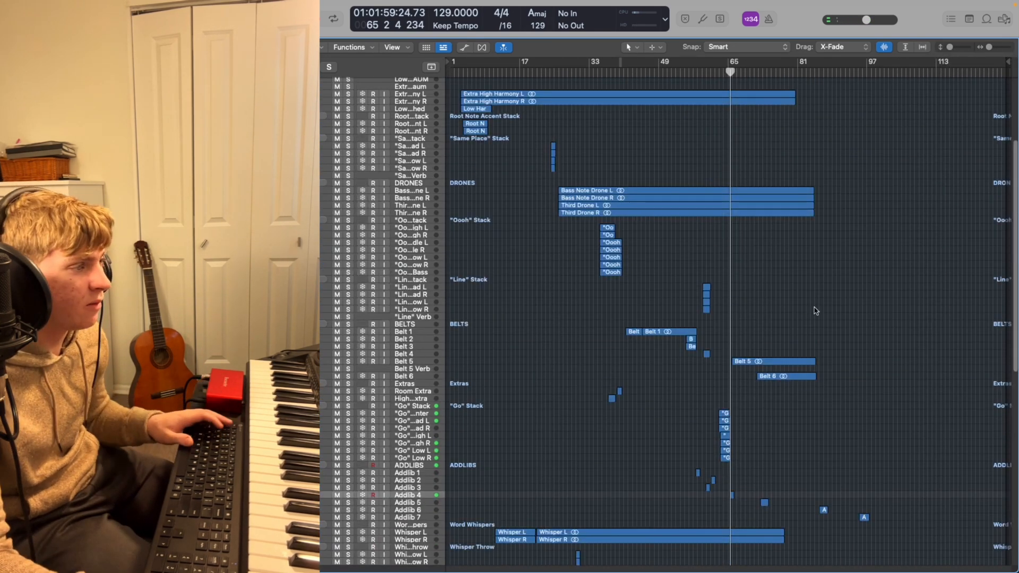
pyautogui.scroll(5, 612, 314)
pyautogui.hotkey('ctrl', 's')
pyautogui.press('space')
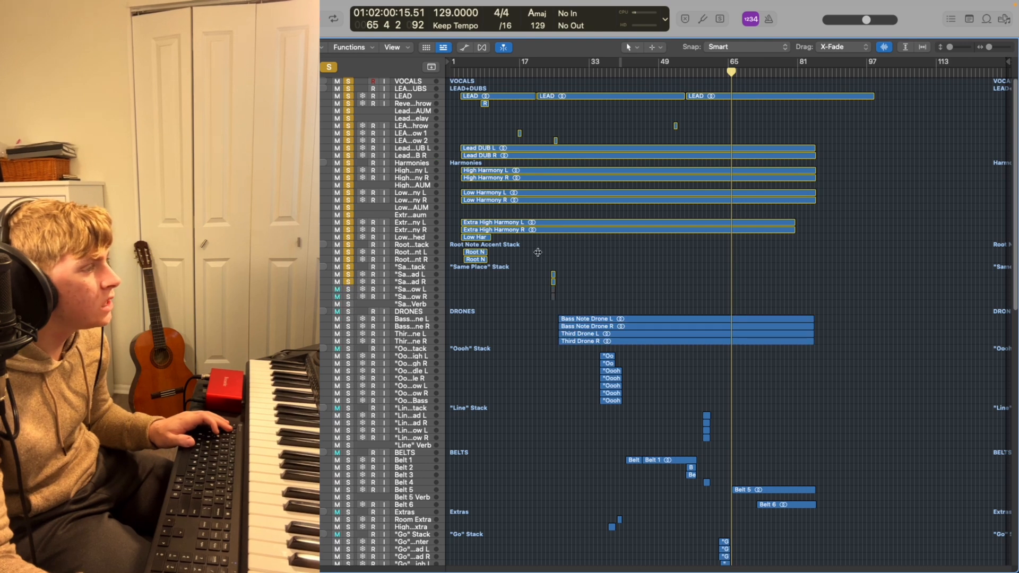
pyautogui.moveTo(949, 48); pyautogui.dragTo(957, 48)
pyautogui.hotkey('ctrl', 's')
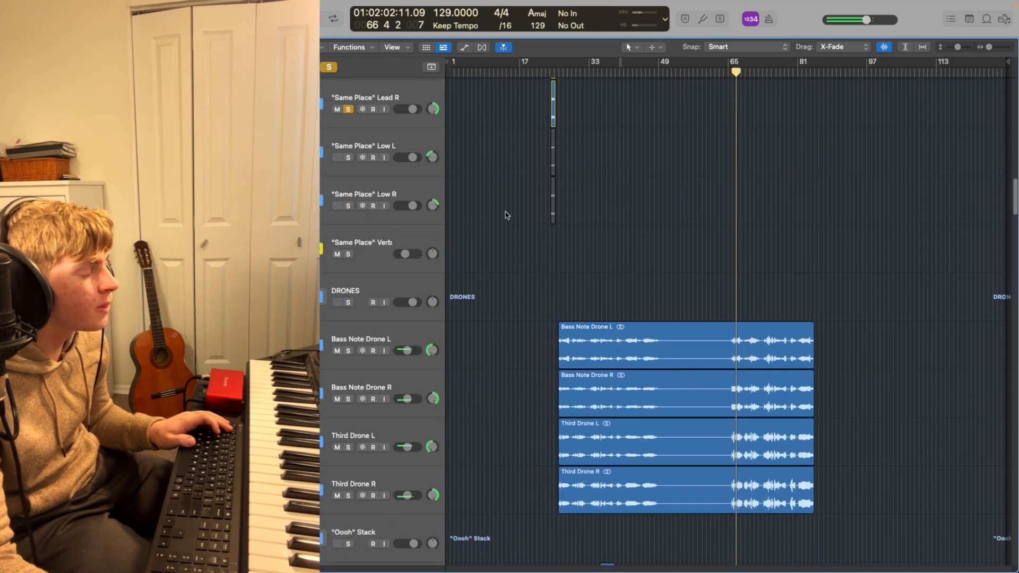
pyautogui.scroll(1, 361, 297)
pyautogui.click(732, 71)
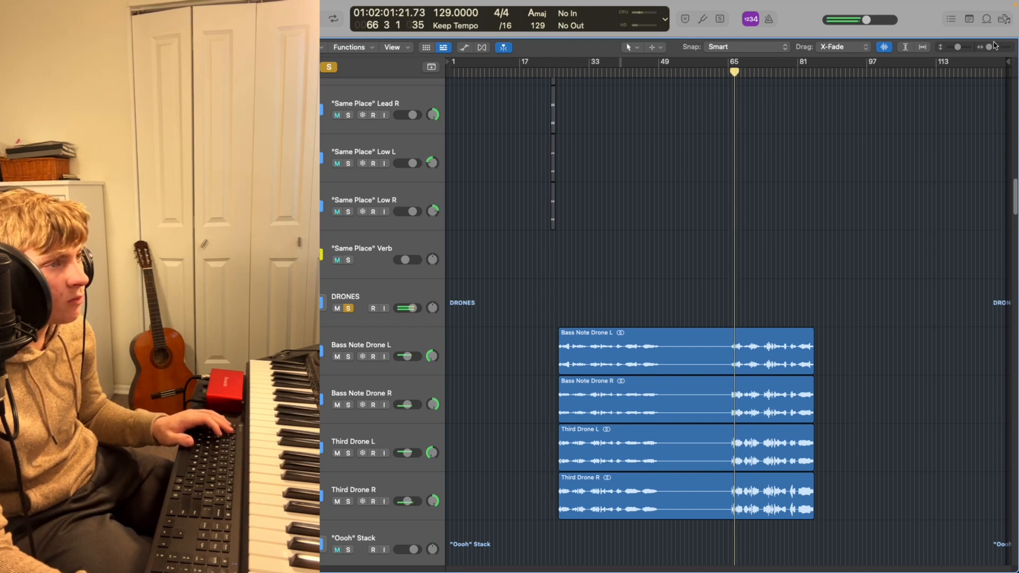
# Solo only Belt 5 and play its region from bar 66.
pyautogui.moveTo(991, 48); pyautogui.dragTo(995, 48)
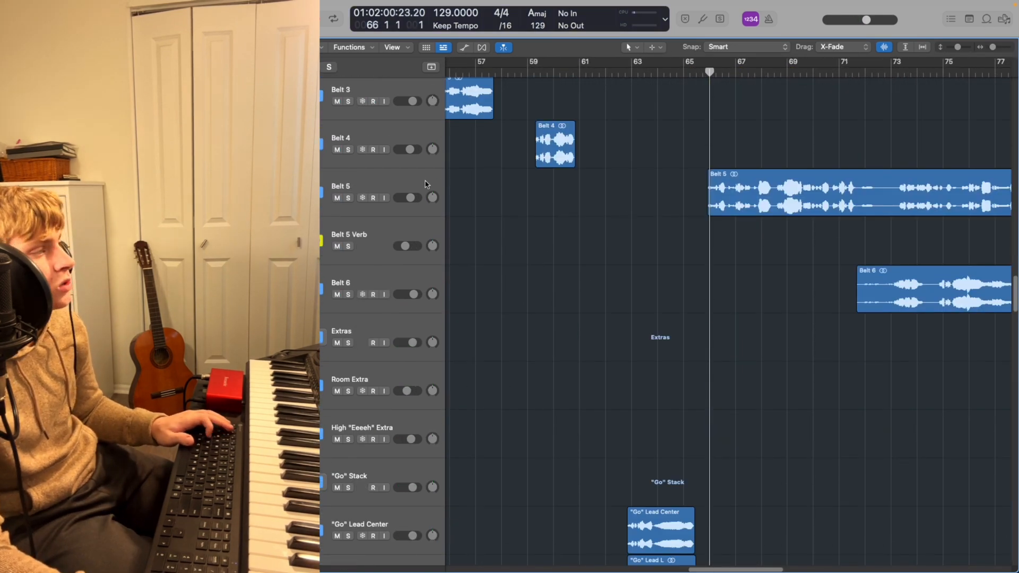
pyautogui.click(425, 184)
pyautogui.press('s')
pyautogui.press('space')
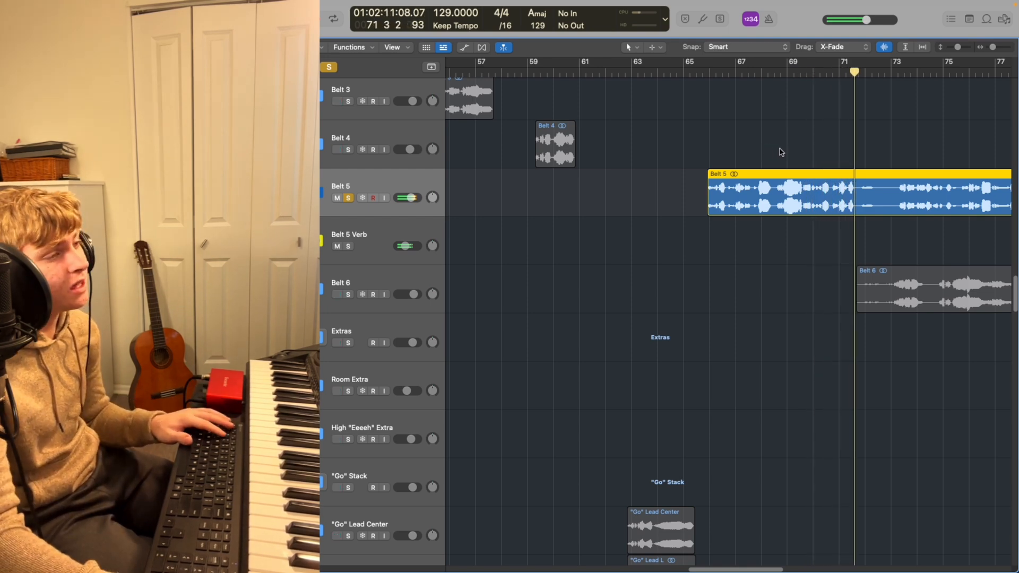
pyautogui.press('space')
# Solo only Belt 6 and play its region from about bar 71.
pyautogui.scroll(-5, 690, 170)
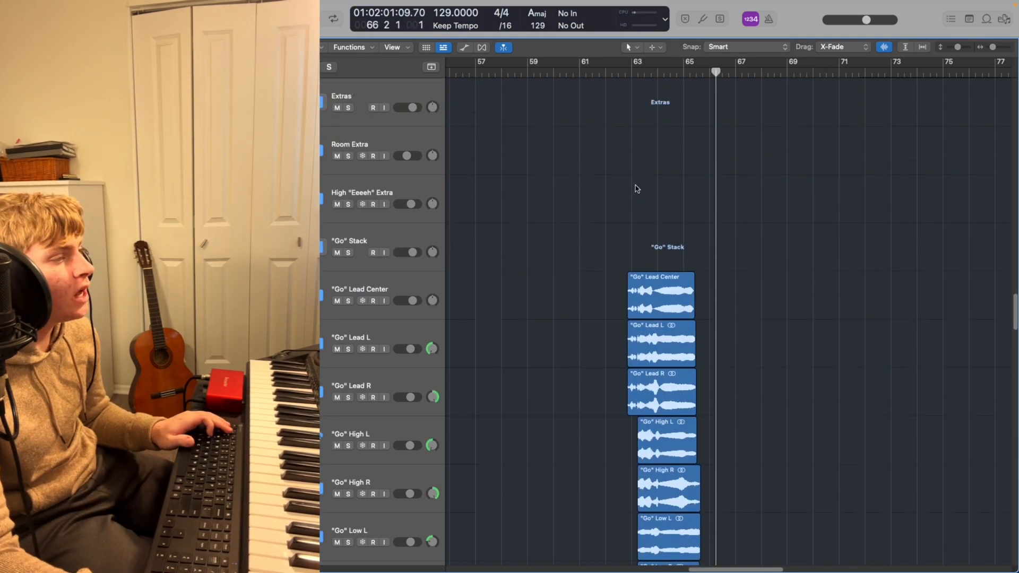
pyautogui.scroll(5, 637, 189)
pyautogui.click(859, 71)
pyautogui.click(412, 193)
pyautogui.press('s')
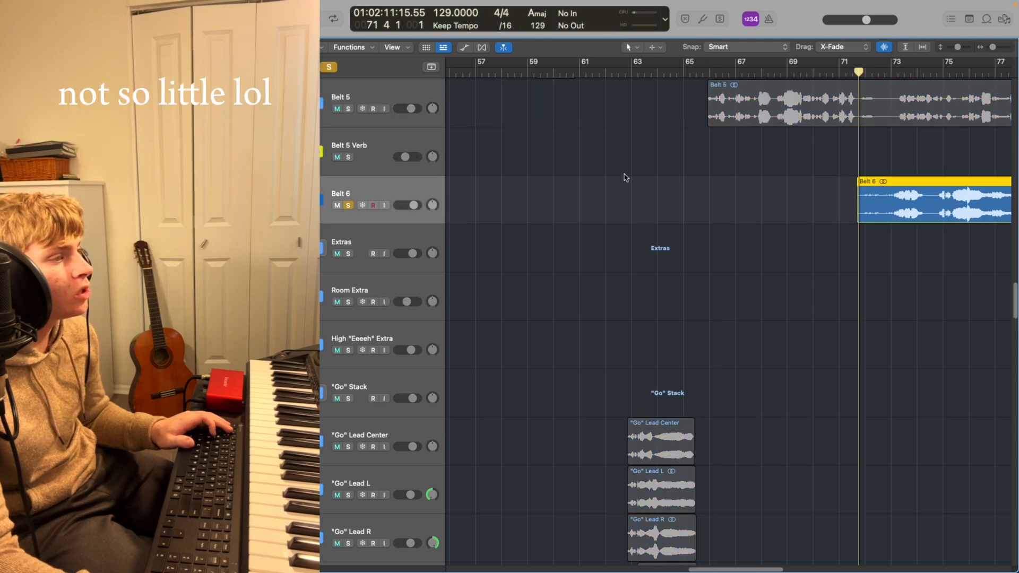
pyautogui.press('space')
# Solo Belt 5 alongside Belt 6 and play both from about bar 73, then unsolo them.
pyautogui.moveTo(722, 569); pyautogui.dragTo(746, 569)
pyautogui.scroll(3, 694, 297)
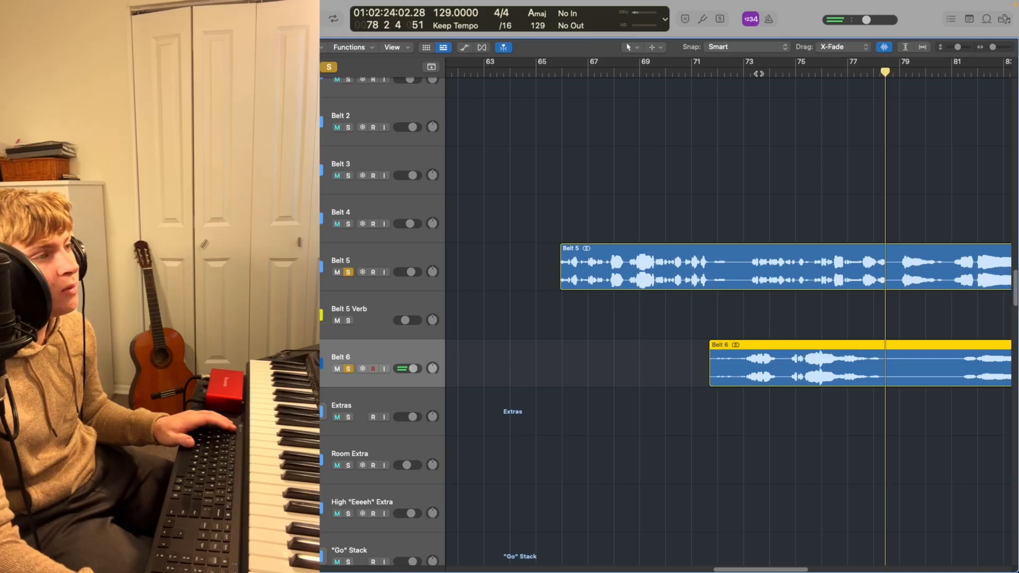
pyautogui.click(759, 74)
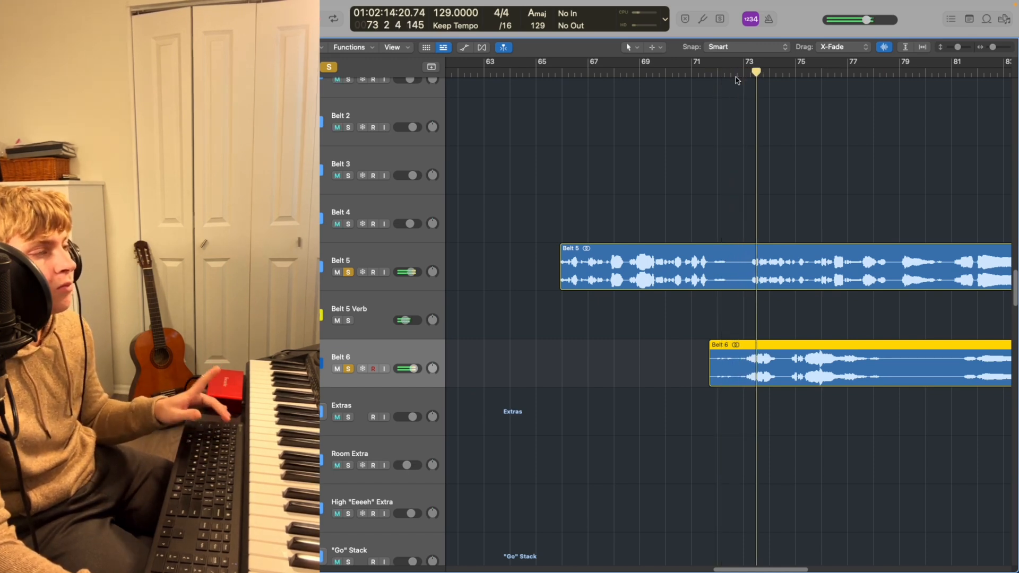
pyautogui.moveTo(957, 47); pyautogui.dragTo(955, 47)
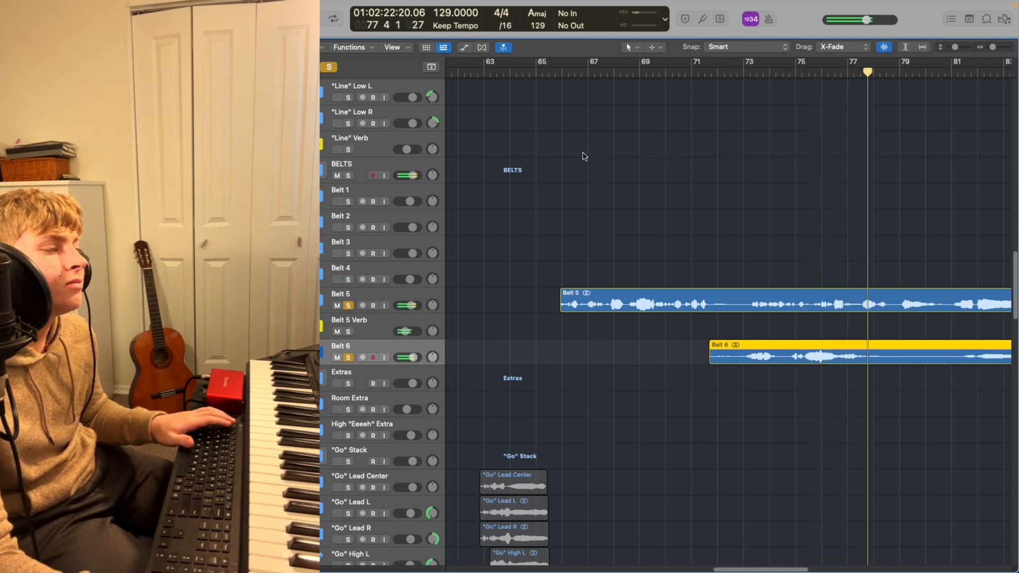
pyautogui.click(347, 357)
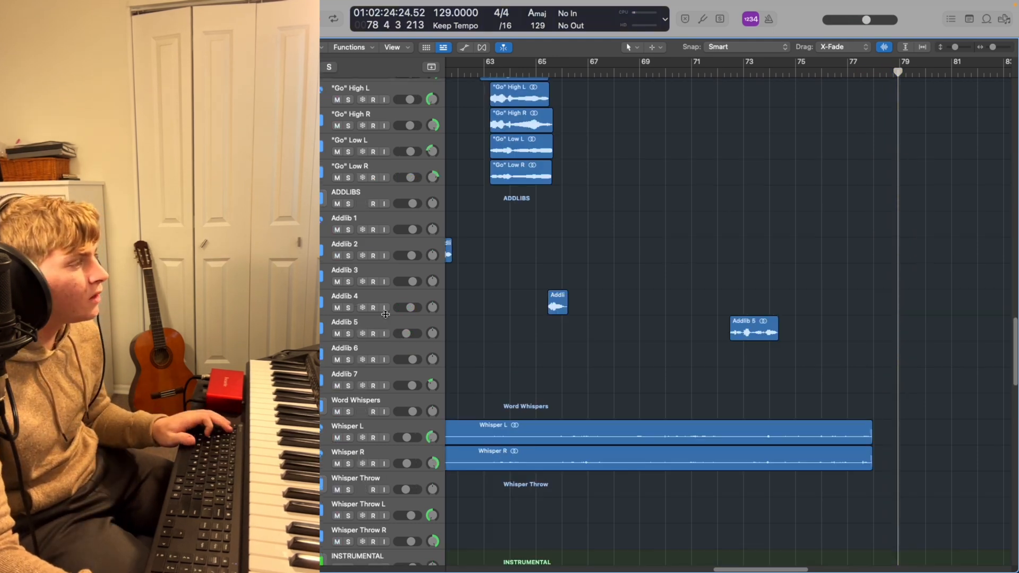
# Solo Addlib 5 and play its region from about bar 72.
pyautogui.click(382, 322)
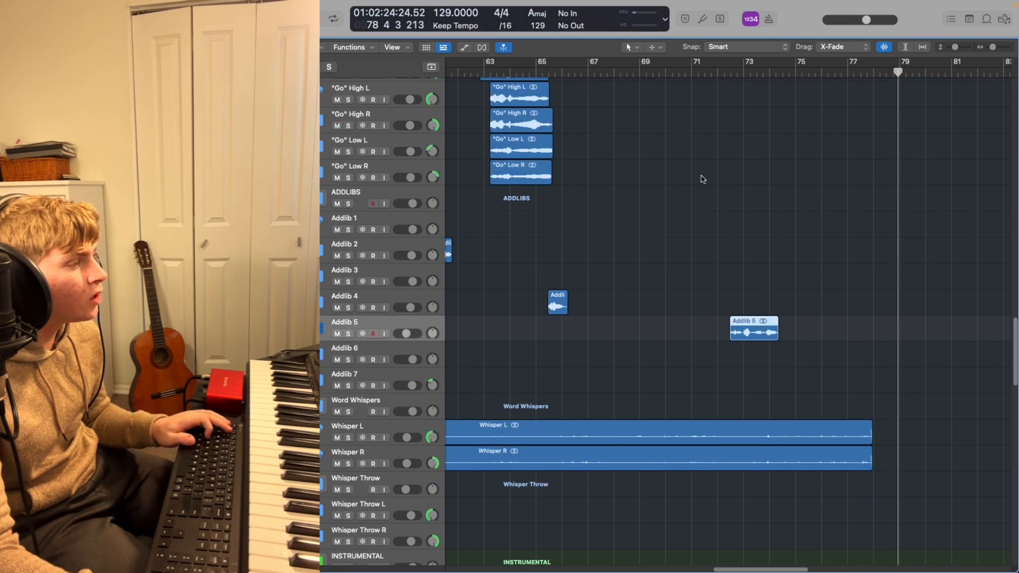
pyautogui.press('s')
pyautogui.moveTo(716, 73); pyautogui.dragTo(731, 78)
pyautogui.press('space')
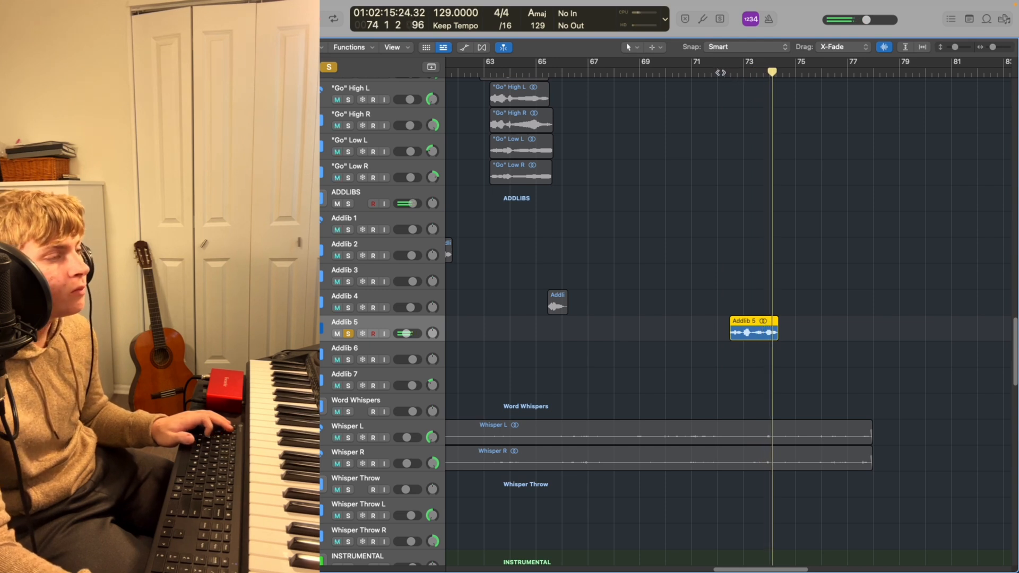
# Replay the passage from about bar 72, toggling Addlib 5's solo to compare it with the full mix.
pyautogui.press('s')
pyautogui.press('space')
pyautogui.press('space')
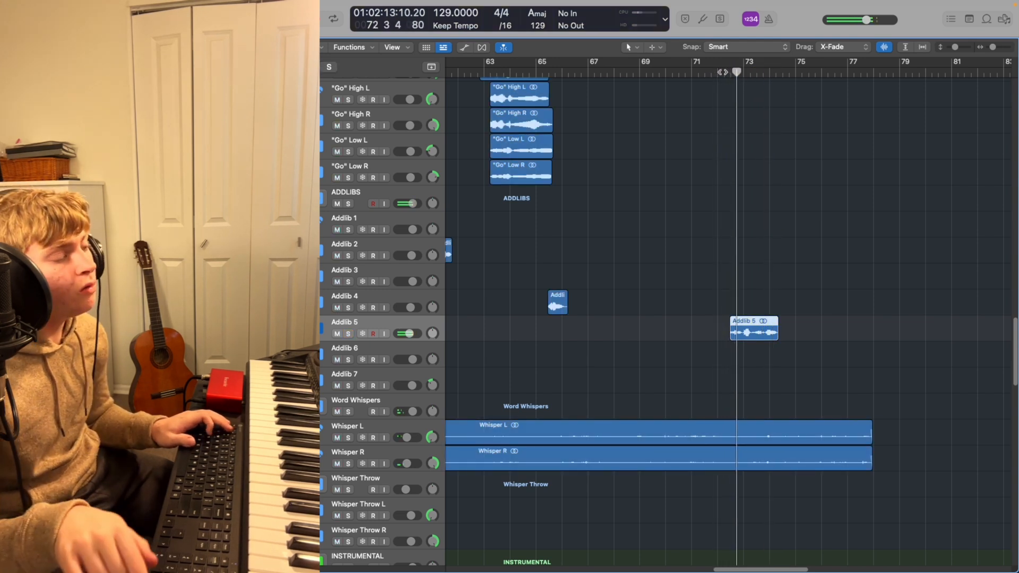
pyautogui.press('s')
pyautogui.press('s')
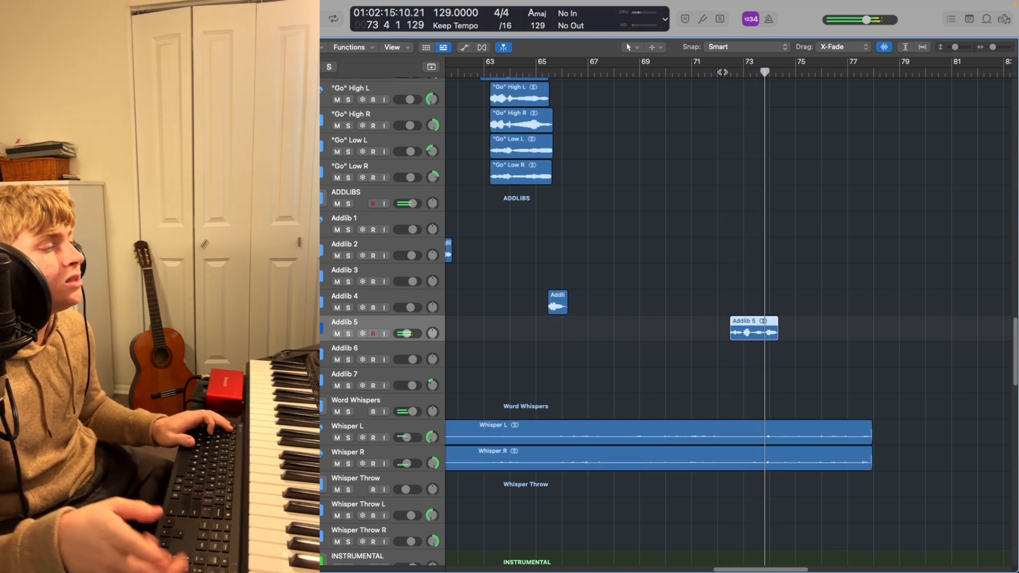
pyautogui.press('s')
# Solo only Belt 6 and play it, then unsolo it and play the full mix from about bar 71.
pyautogui.scroll(5, 620, 152)
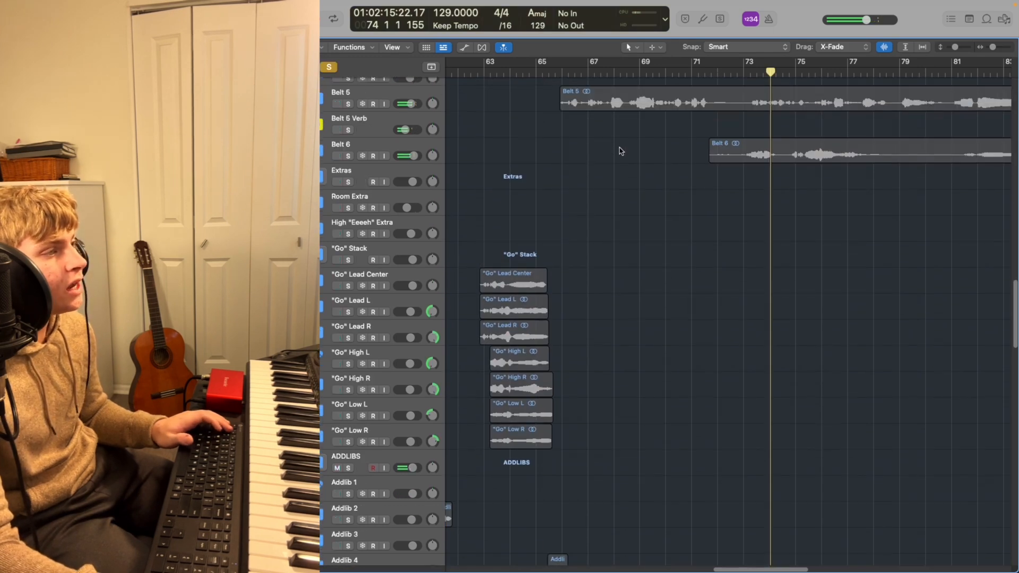
pyautogui.click(359, 155)
pyautogui.press('s')
pyautogui.press('space')
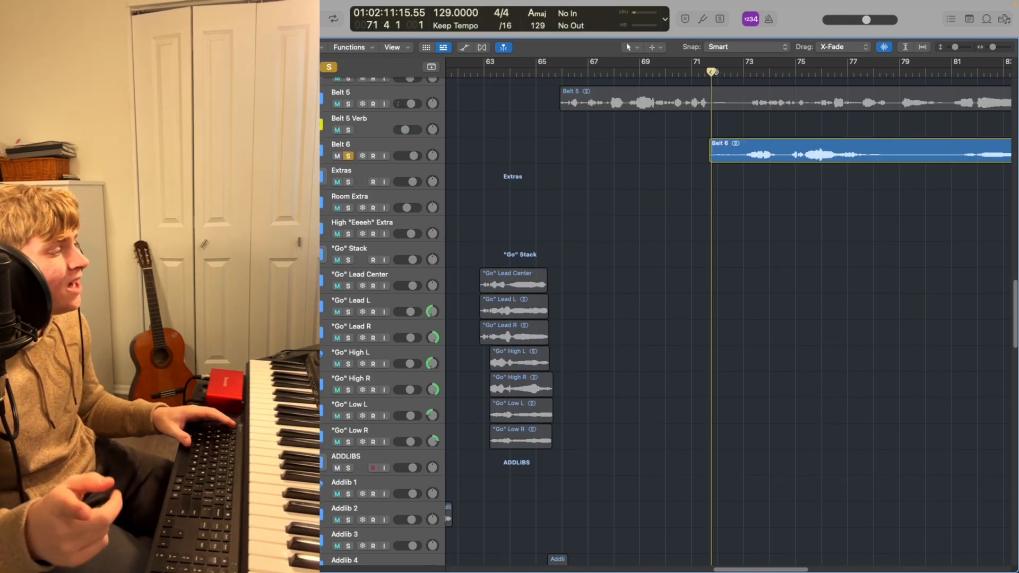
pyautogui.press('s')
pyautogui.press('space')
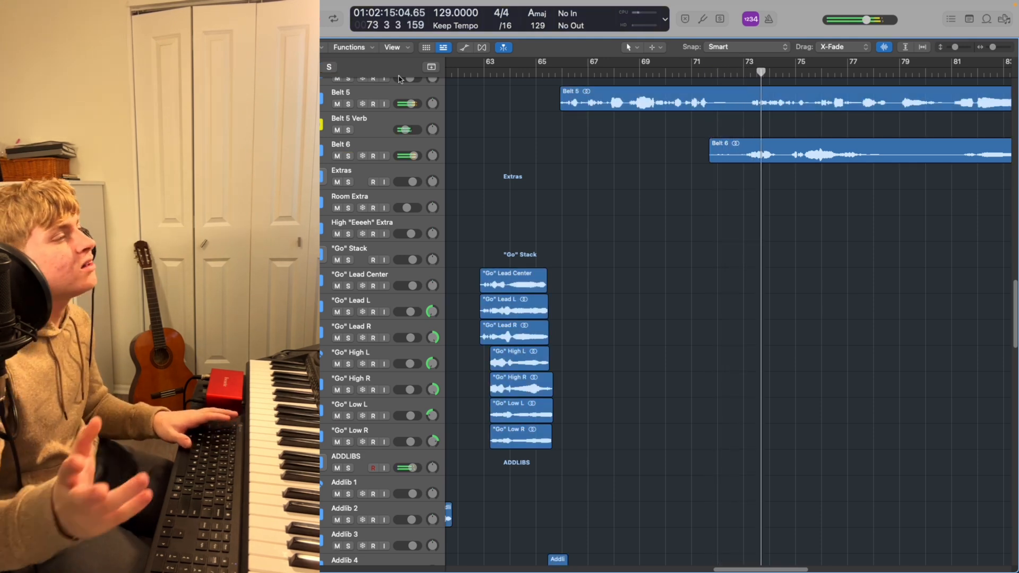
# Solo the Word Whispers stack to hear it around bar 74.
pyautogui.scroll(-5, 475, 100)
pyautogui.scroll(-3, 762, 198)
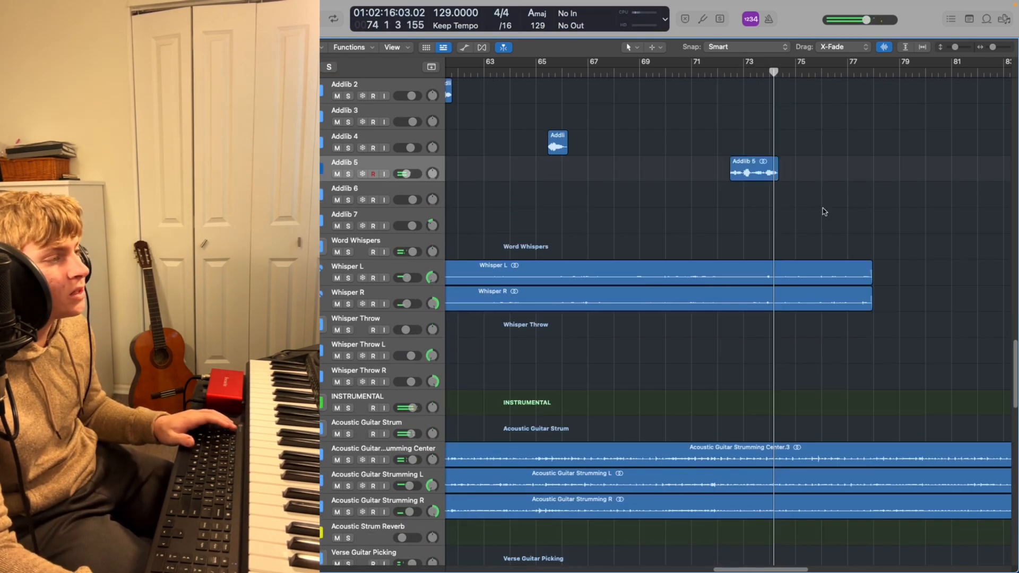
pyautogui.scroll(7, 580, 273)
pyautogui.scroll(-6, 694, 212)
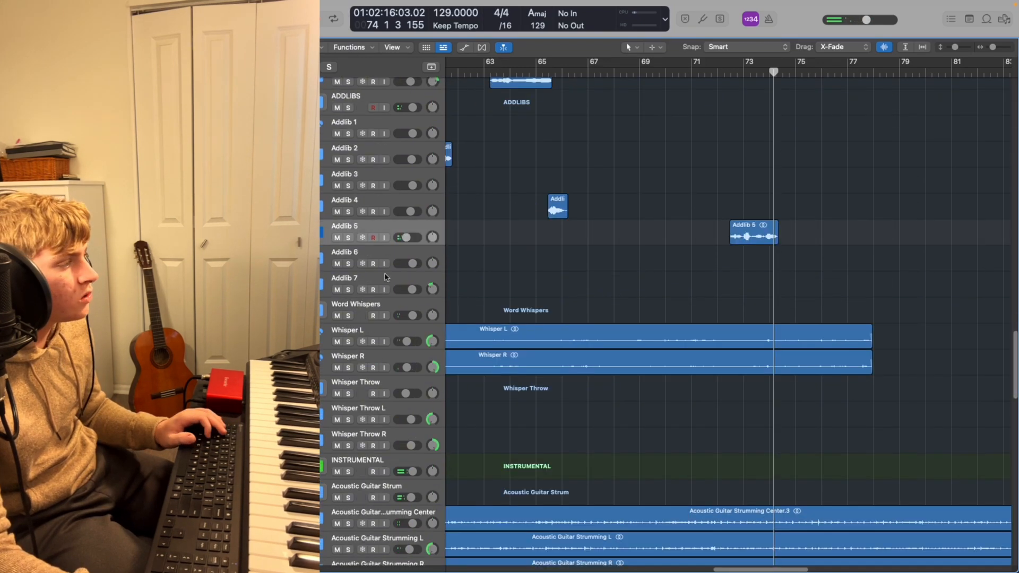
pyautogui.click(348, 316)
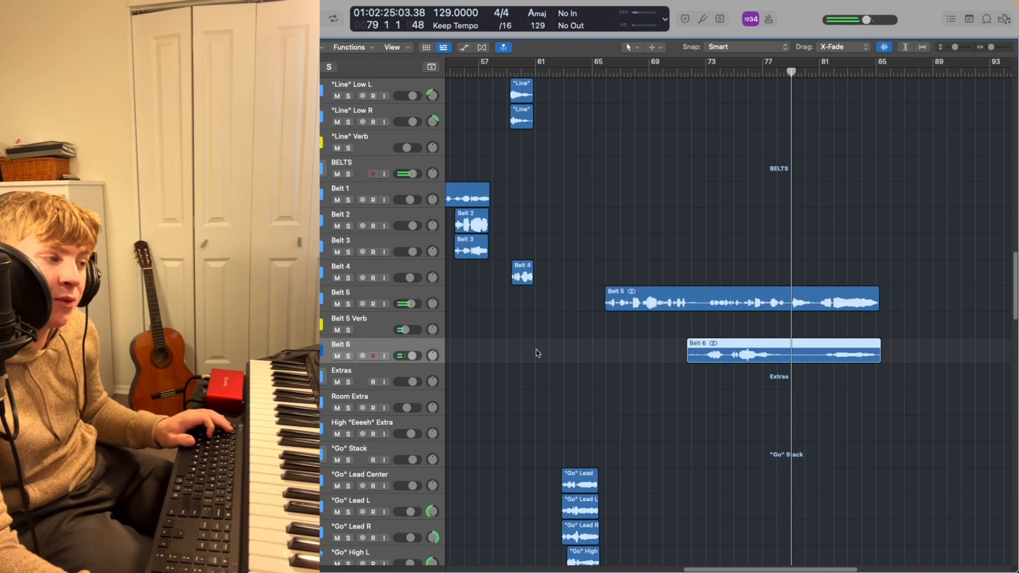
# Solo Belt 6, add Belt 5, and toggle Belt 6's solo while playing from about bar 82 to compare the belts.
pyautogui.press('s')
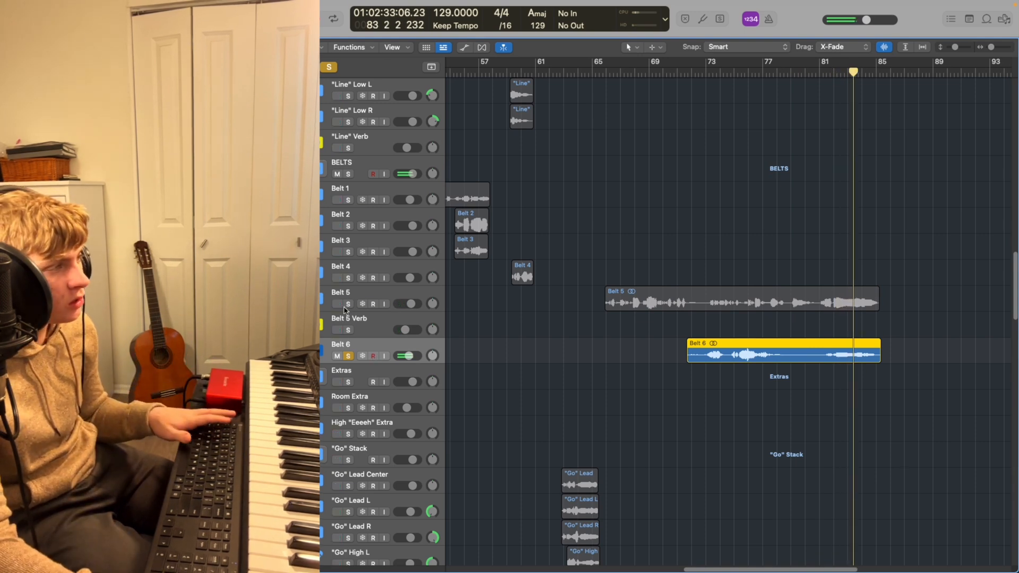
pyautogui.click(348, 303)
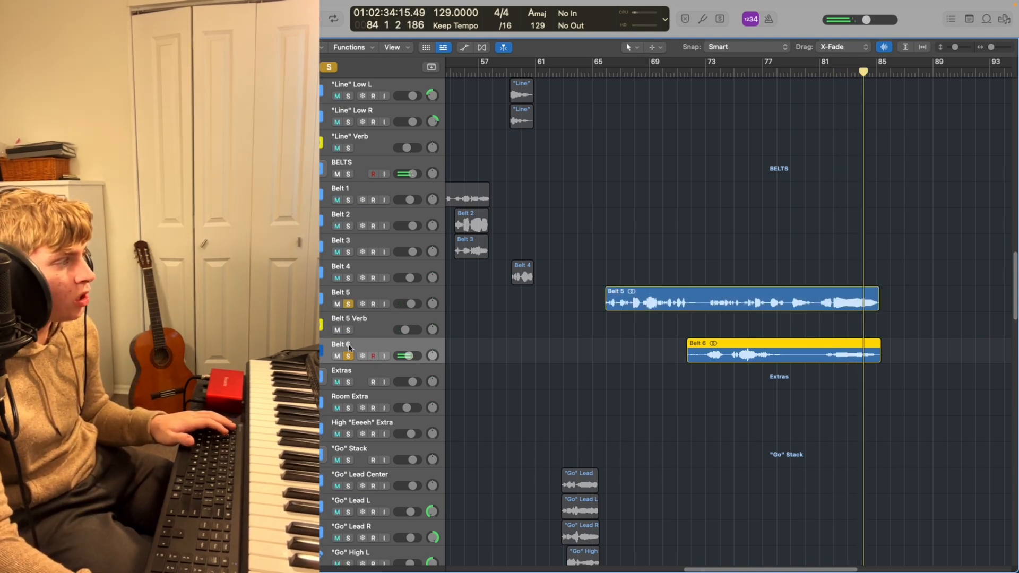
pyautogui.click(349, 355)
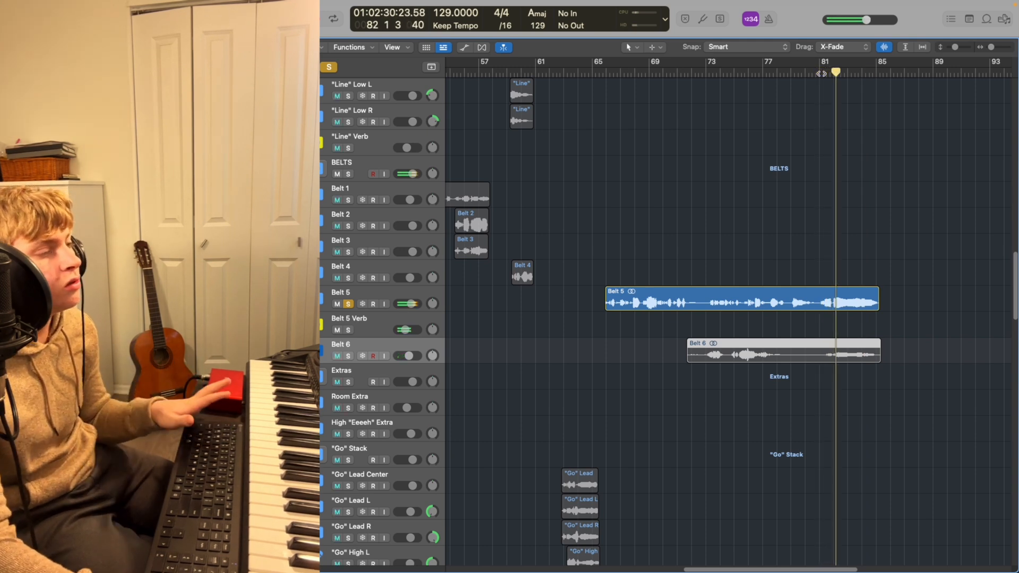
pyautogui.click(348, 355)
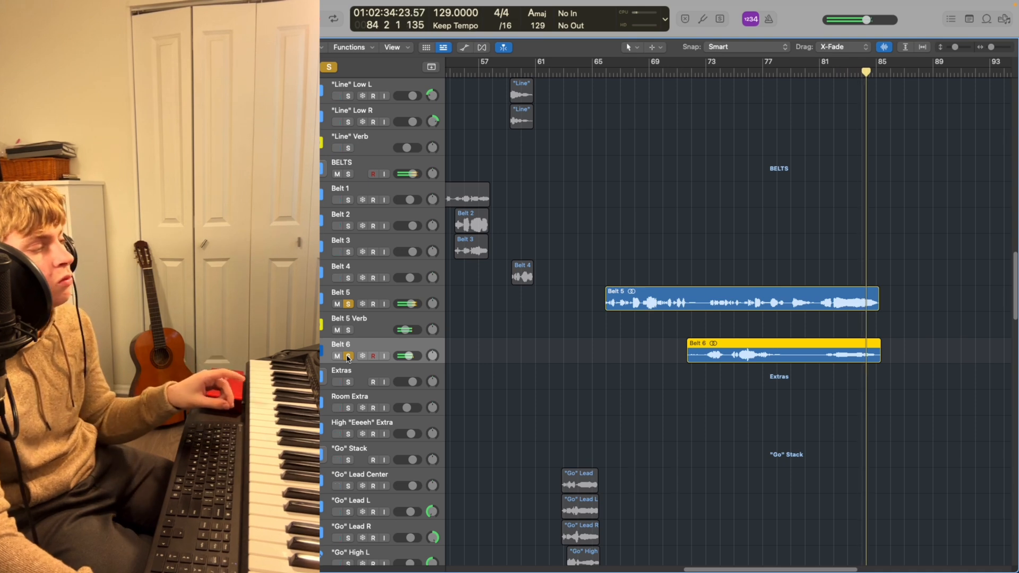
pyautogui.click(348, 355)
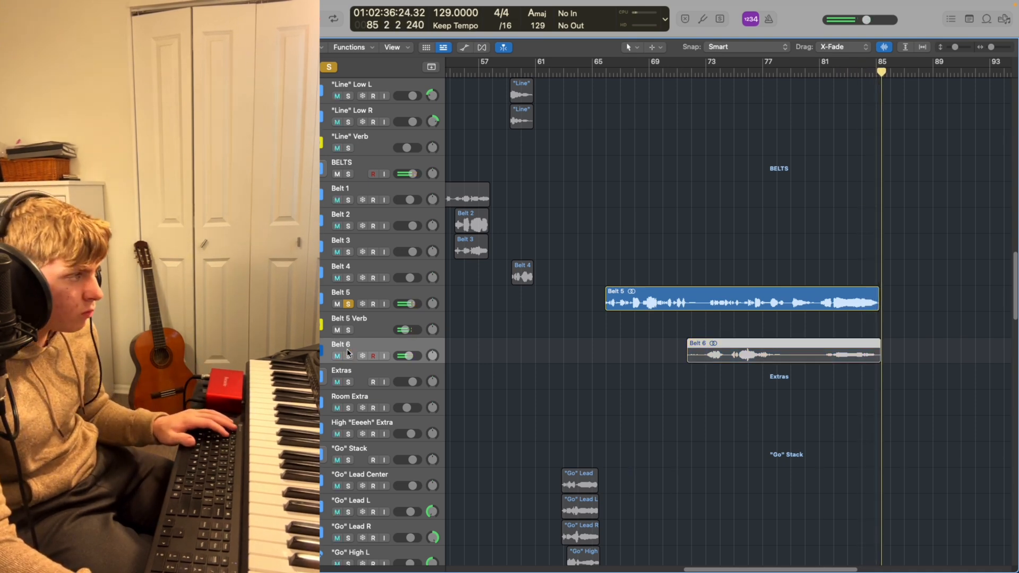
# Unsolo Belt 5, play the soloed VOCALS stack up to about bar 85, and unsolo it.
pyautogui.click(348, 304)
pyautogui.click(830, 72)
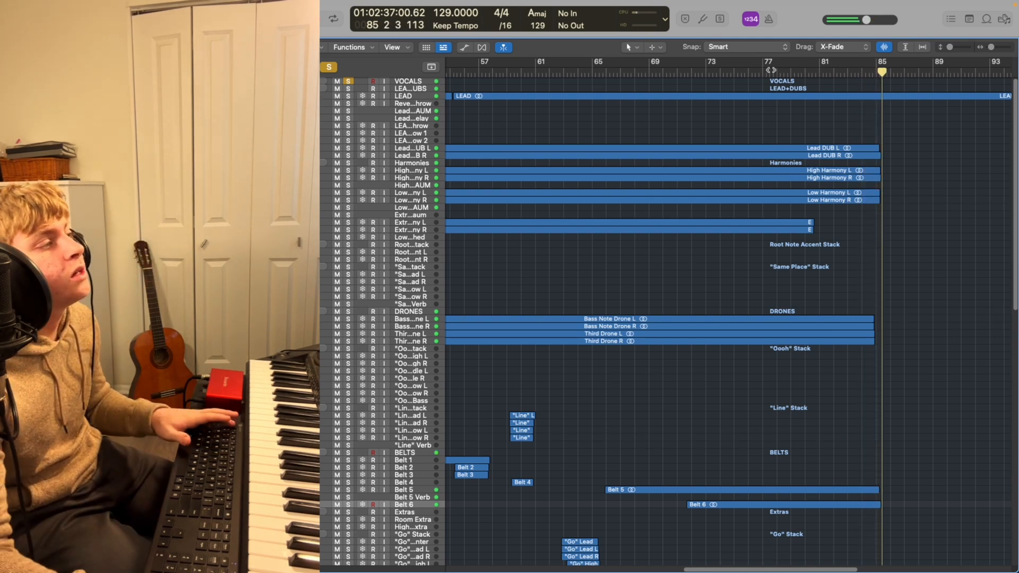
pyautogui.click(350, 81)
# Solo Addlib 6 and play its region from about bar 86, then unsolo it.
pyautogui.scroll(-6, 531, 281)
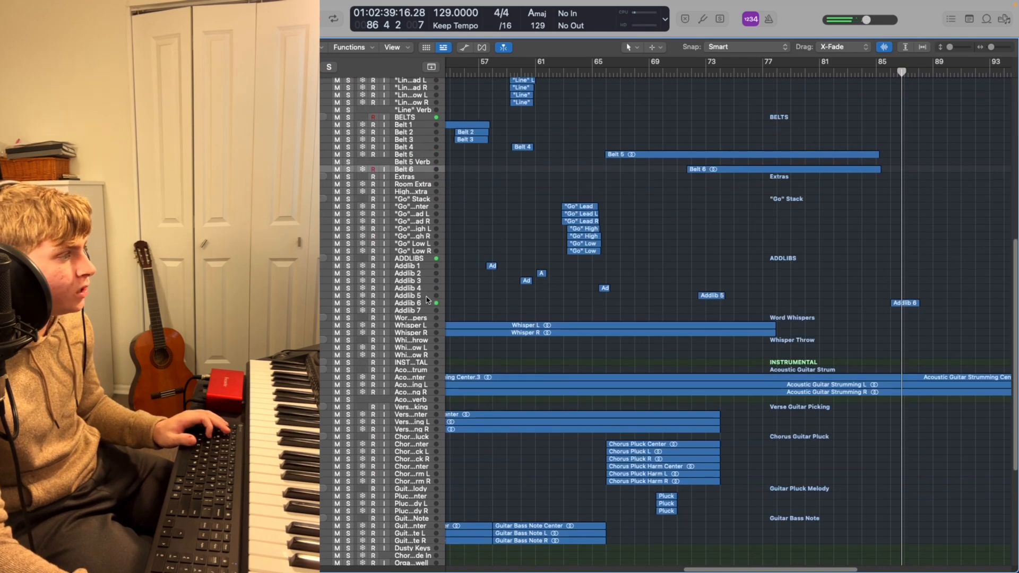
pyautogui.press('s')
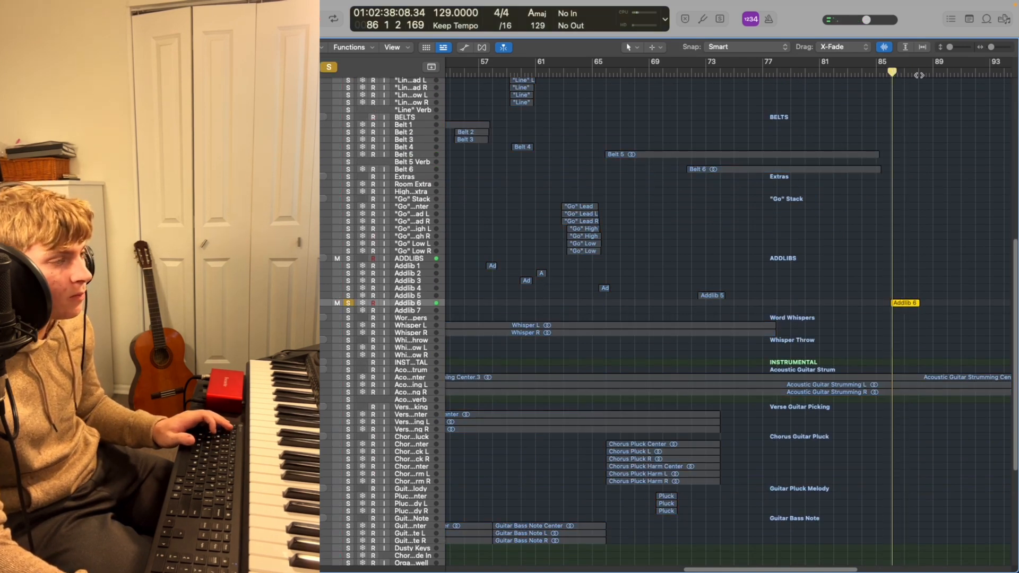
pyautogui.moveTo(951, 47); pyautogui.dragTo(965, 47)
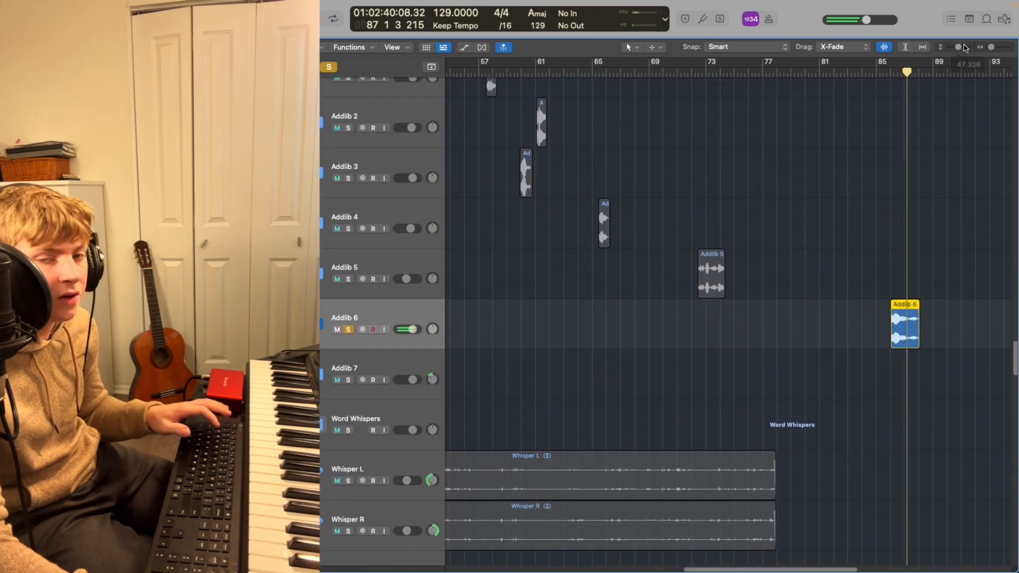
pyautogui.press('s')
# Solo Addlib 7 and play its region up to about bar 97, then unsolo it.
pyautogui.hscroll(4, 644, 259)
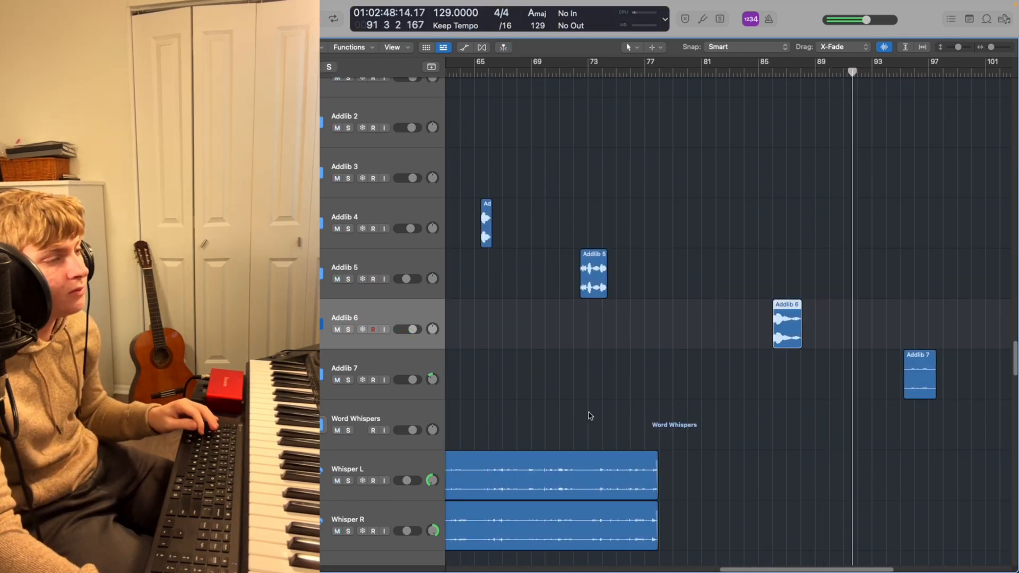
pyautogui.click(406, 369)
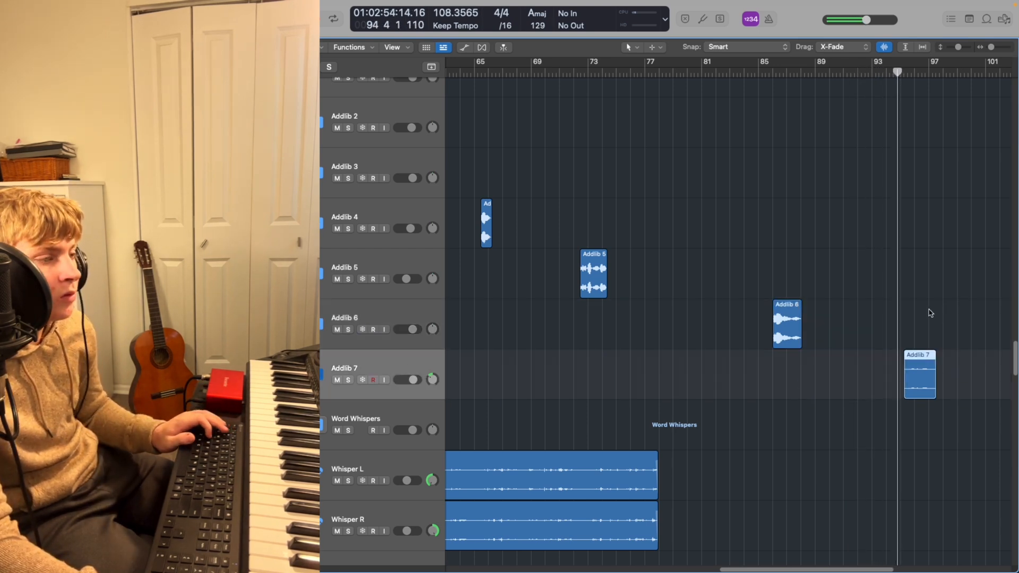
pyautogui.press('s')
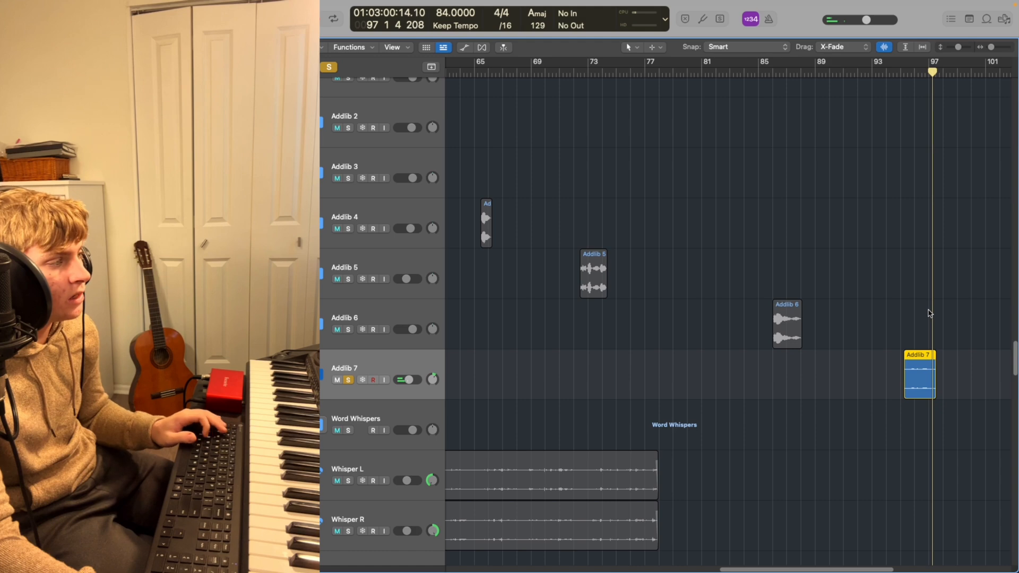
pyautogui.press('s')
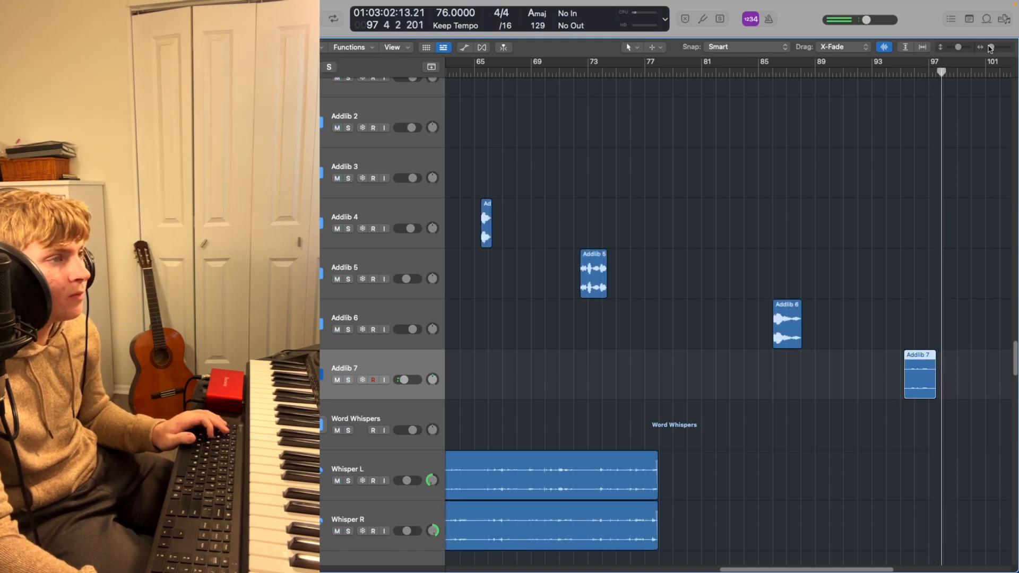
# Open the Channel EQ on the LEAD track, examine its low cut and midrange dip, and close it.
pyautogui.moveTo(990, 48); pyautogui.dragTo(949, 47)
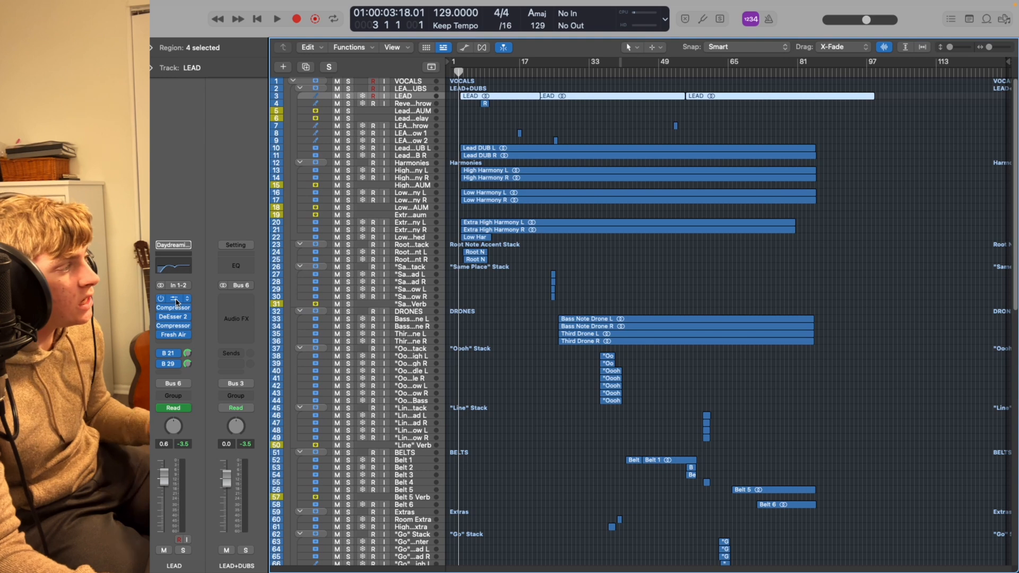
pyautogui.click(175, 301)
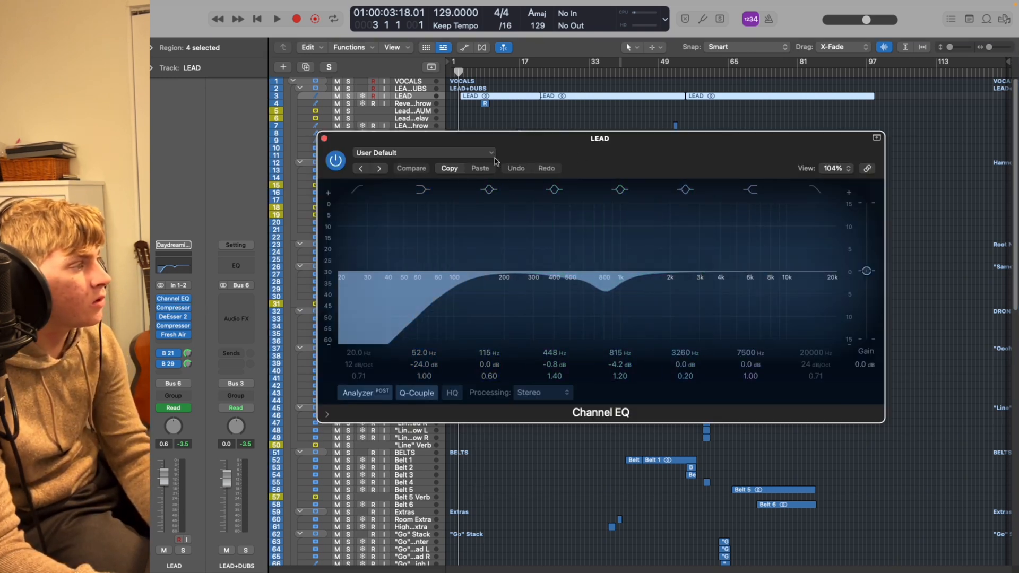
pyautogui.press('v')
pyautogui.press('v')
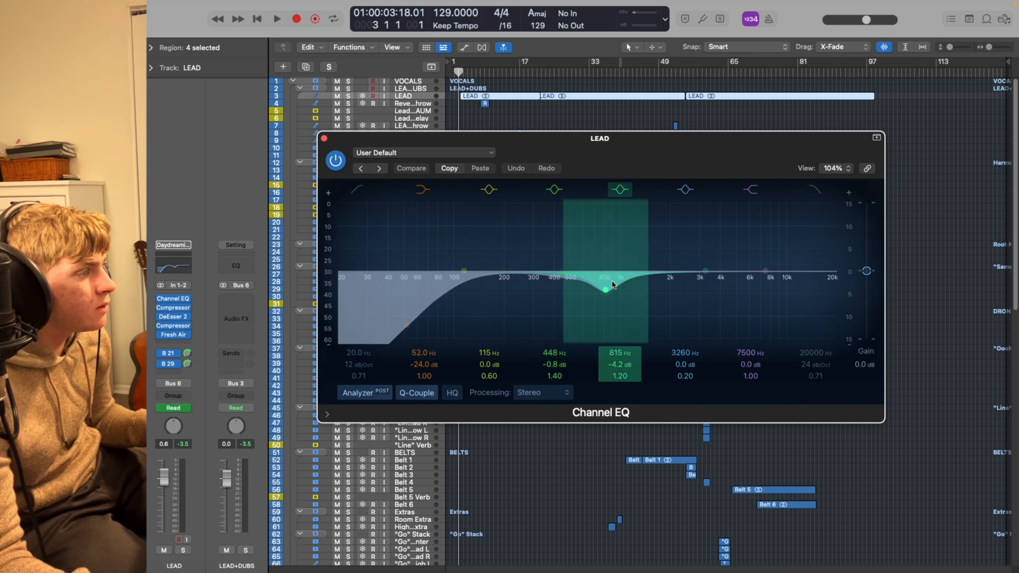
pyautogui.click(324, 138)
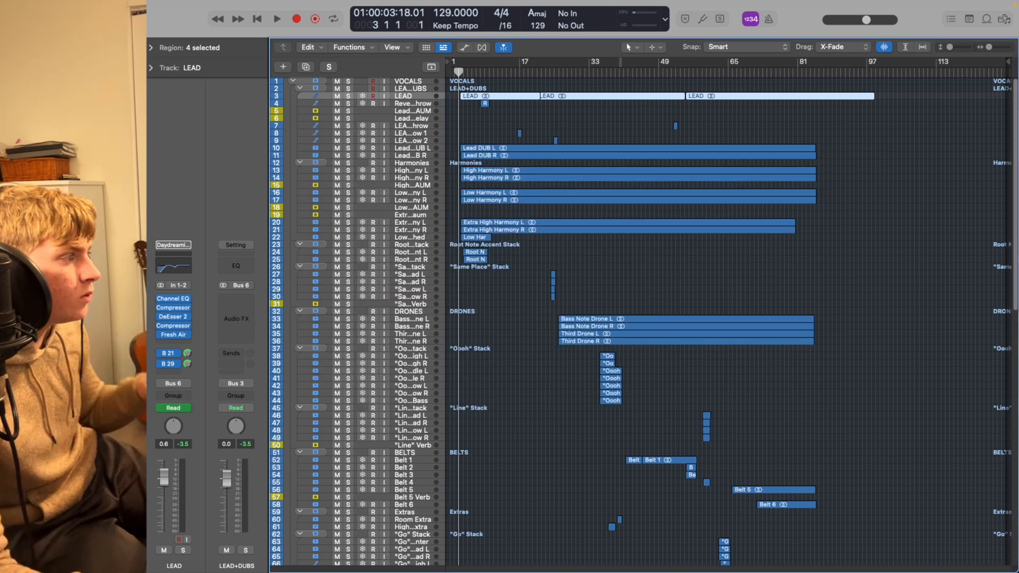
# Review the LEAD track's Compressor, DeEsser 2, second Compressor and Fresh Air plug-in settings.
pyautogui.click(174, 308)
pyautogui.click(173, 316)
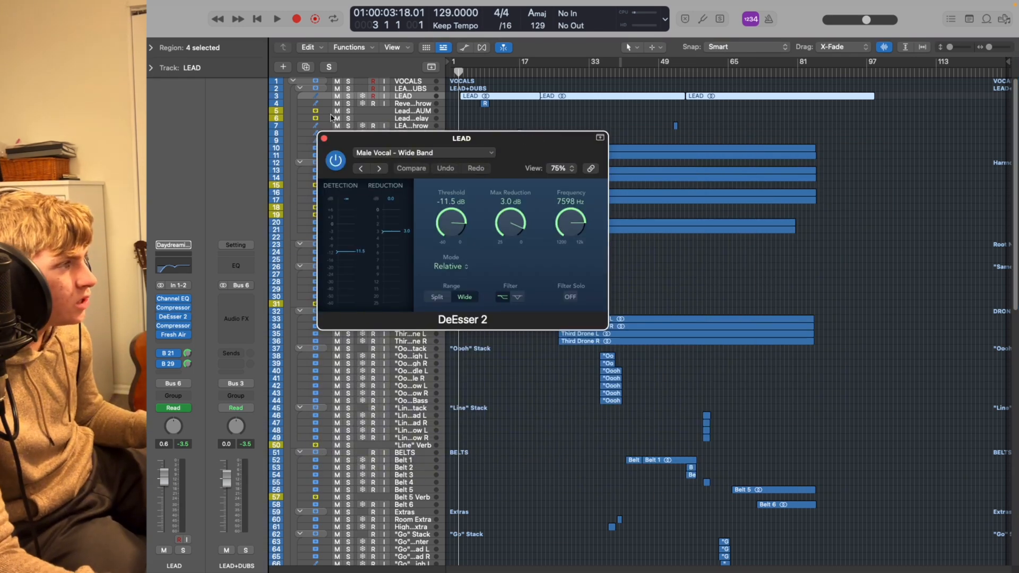
pyautogui.click(173, 316)
pyautogui.click(173, 325)
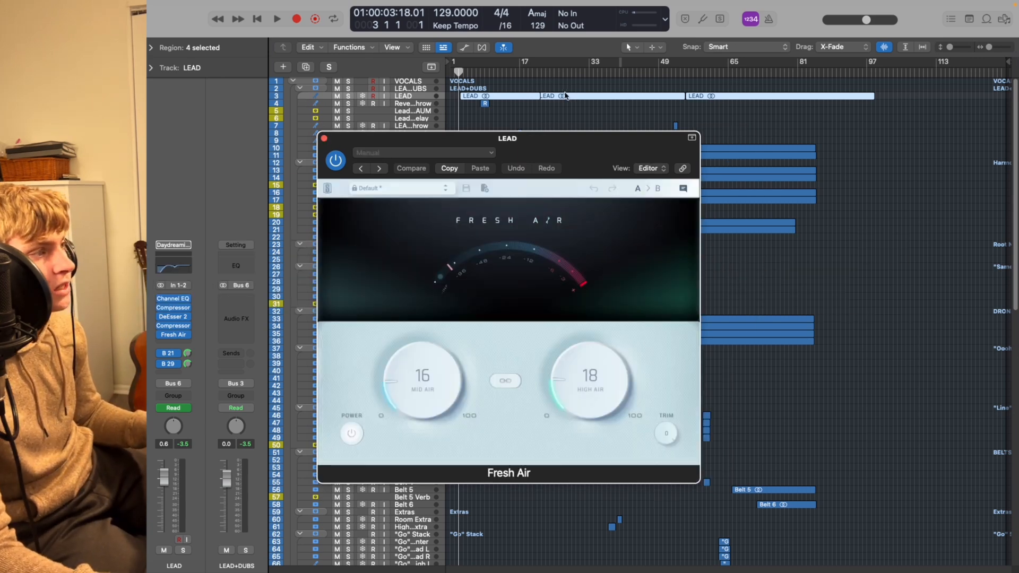
# Solo LEAD and play it from about bar 3, toggling Fresh Air's bypass to hear its effect.
pyautogui.press('s')
pyautogui.press('space')
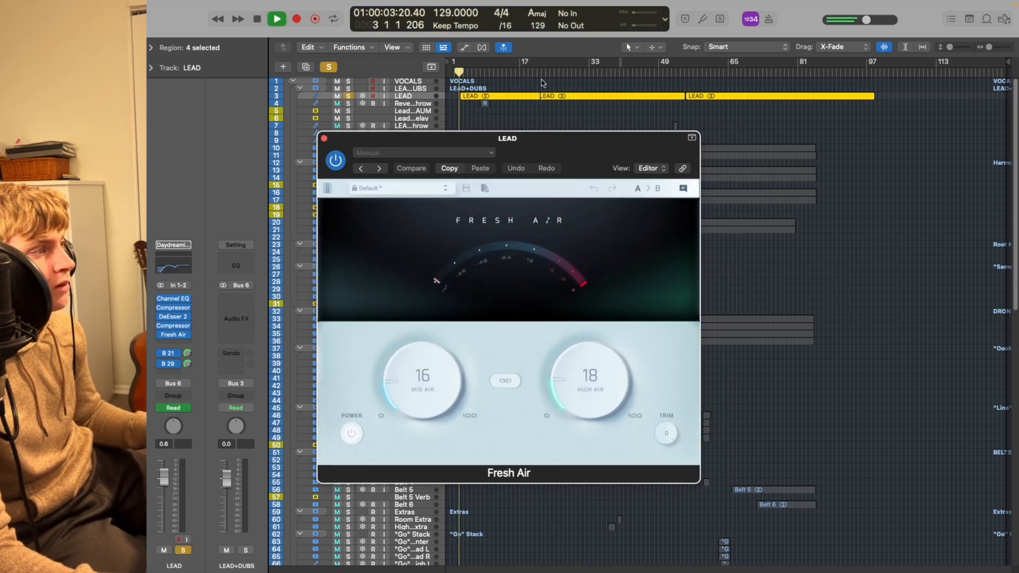
pyautogui.click(336, 160)
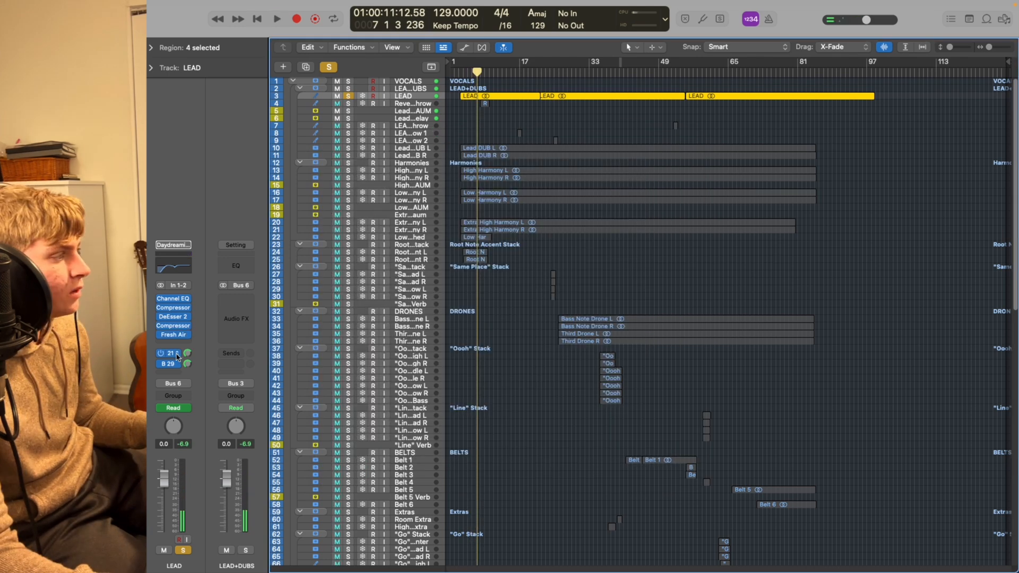
# Inspect the Raum reverb on LEAD's Bus 21 send, solo Lead RAUM to hear it, and close the plug-in.
pyautogui.click(168, 353)
pyautogui.click(238, 318)
pyautogui.click(237, 299)
pyautogui.click(443, 125)
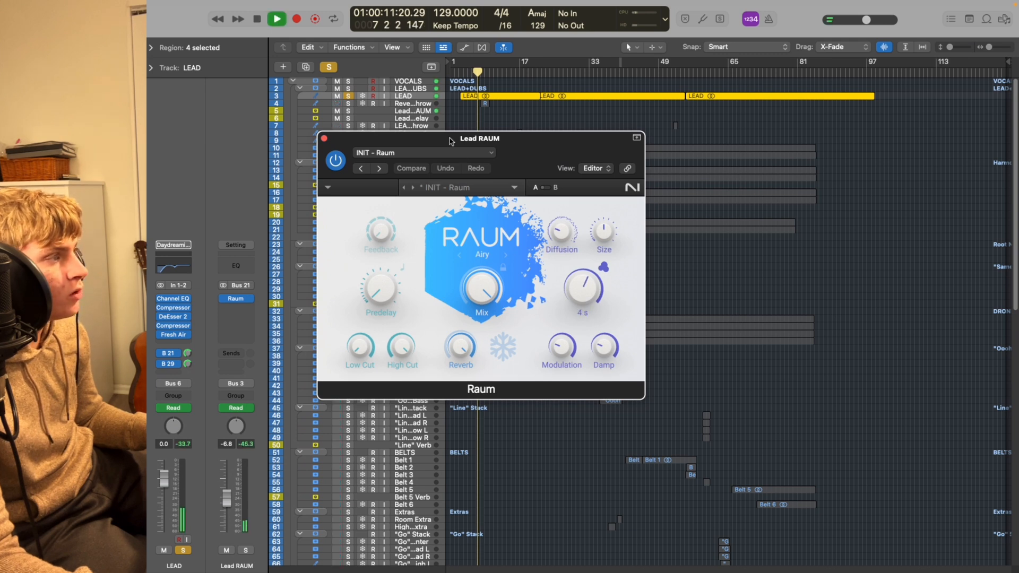
pyautogui.click(348, 111)
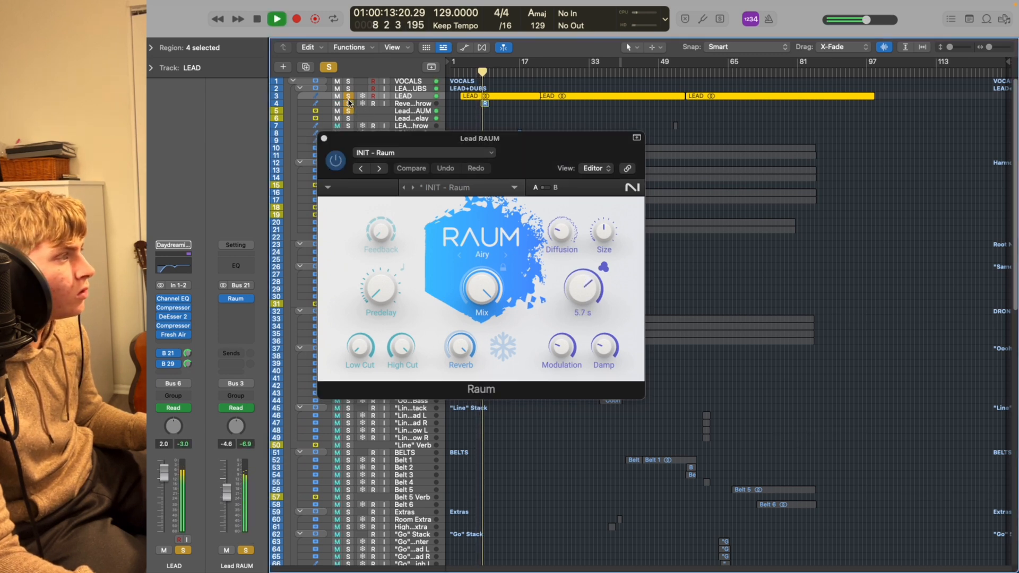
pyautogui.click(324, 138)
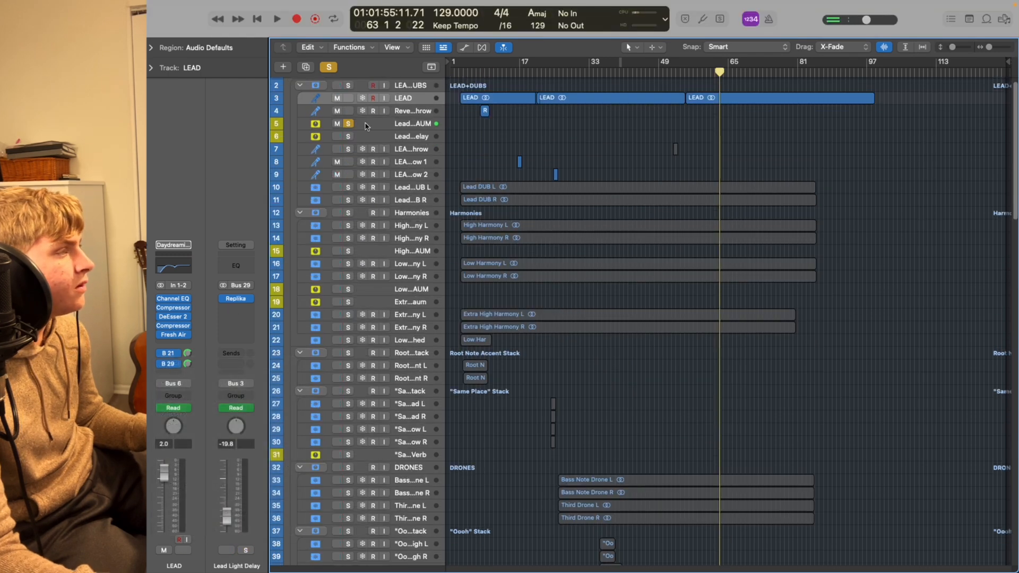
# Show track automation and play the soloed Lead Light Delay to about bar 10, then unsolo it and hide the automation.
pyautogui.press('a')
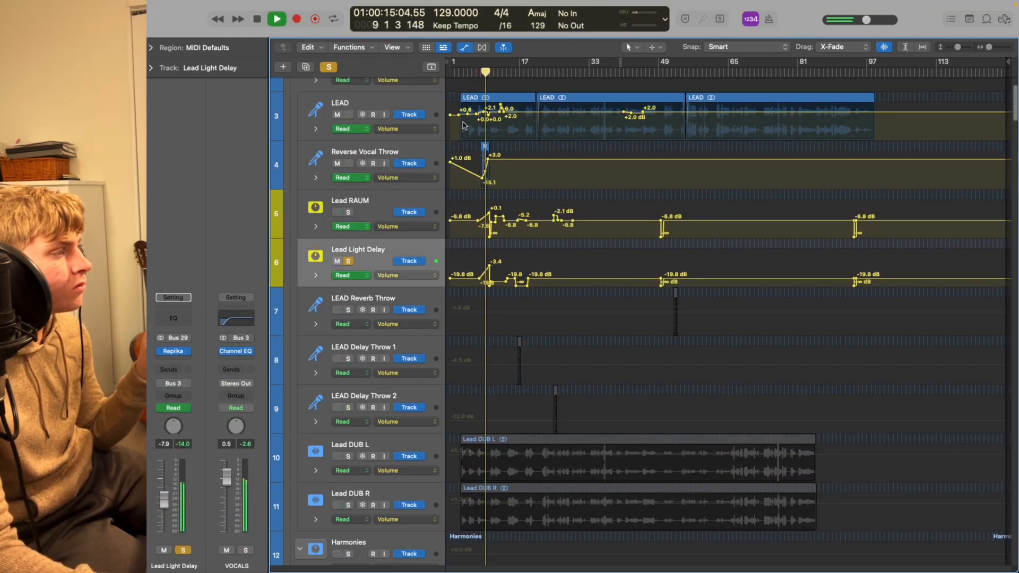
pyautogui.click(348, 260)
pyautogui.press('space')
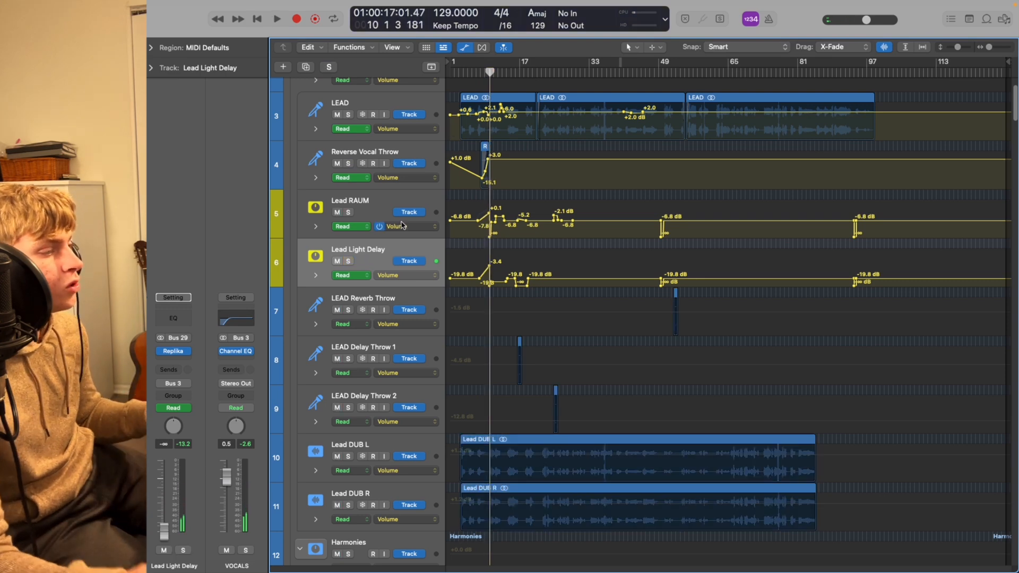
pyautogui.press('a')
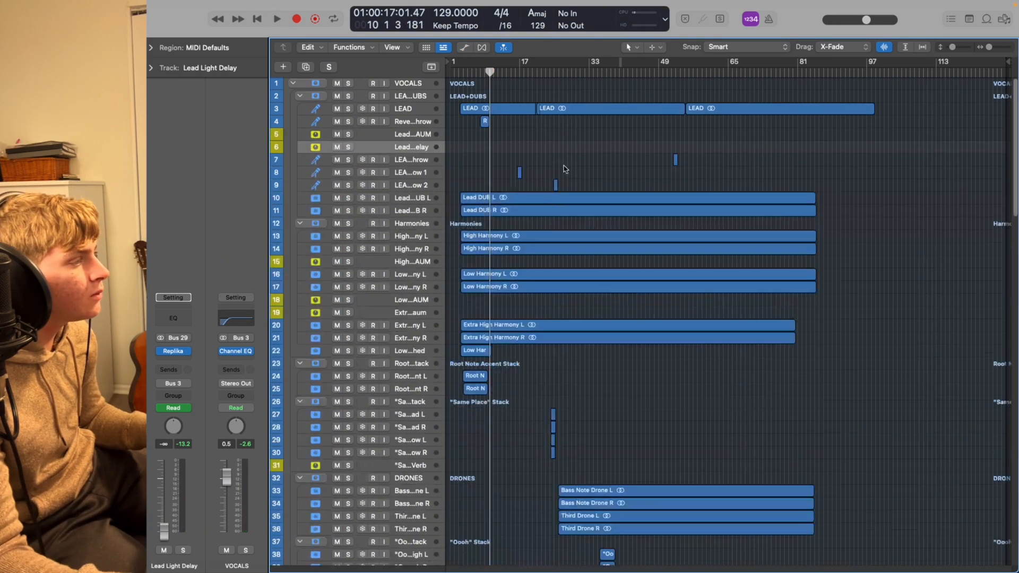
# Step through the channel strips from Lead DUB R down to the high, low and extra high harmonies to compare their plug-in chains.
pyautogui.click(415, 210)
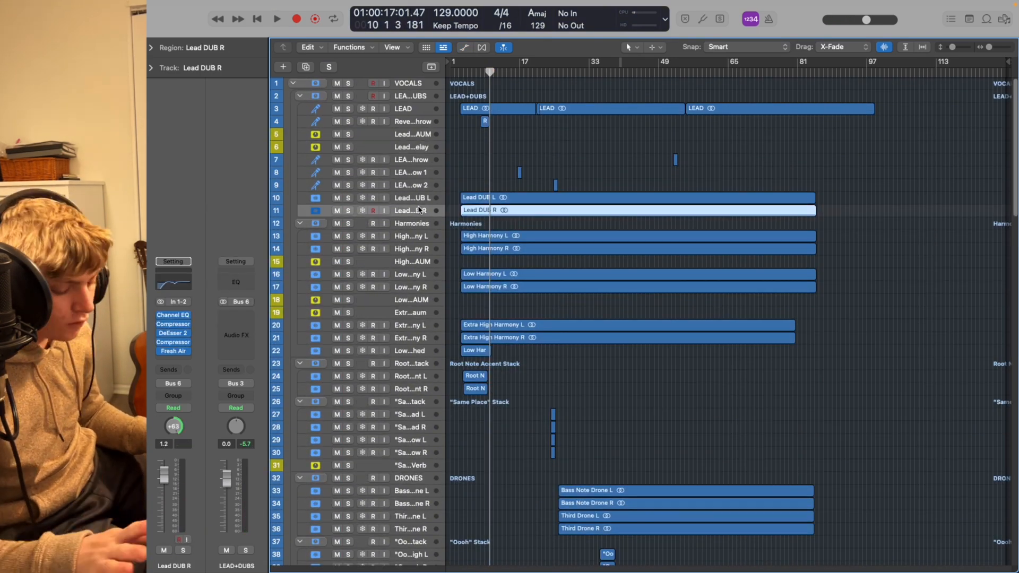
pyautogui.press('Down')
pyautogui.press('Down')
pyautogui.press('Down')
pyautogui.press('Down')
pyautogui.press('Down')
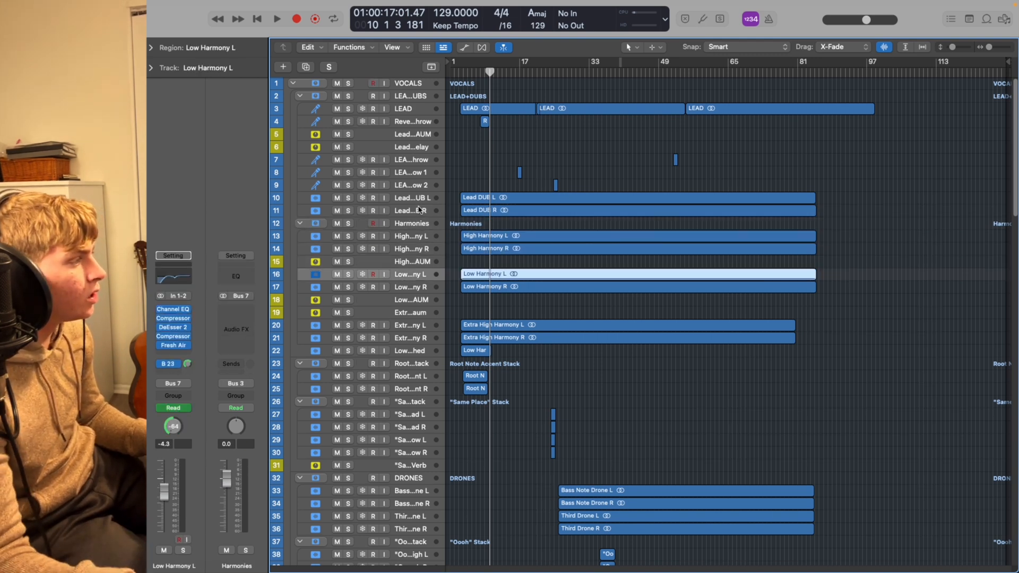
pyautogui.click(417, 339)
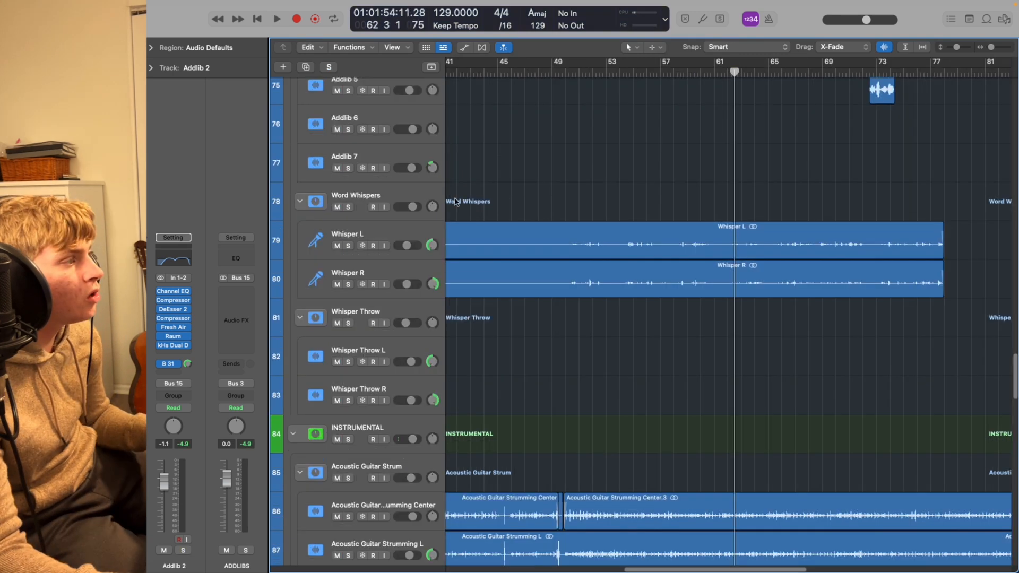
# Inspect the Whisper L track's Channel EQ while the soloed Word Whispers stack plays from about bar 62, then close it.
pyautogui.click(341, 234)
pyautogui.click(173, 315)
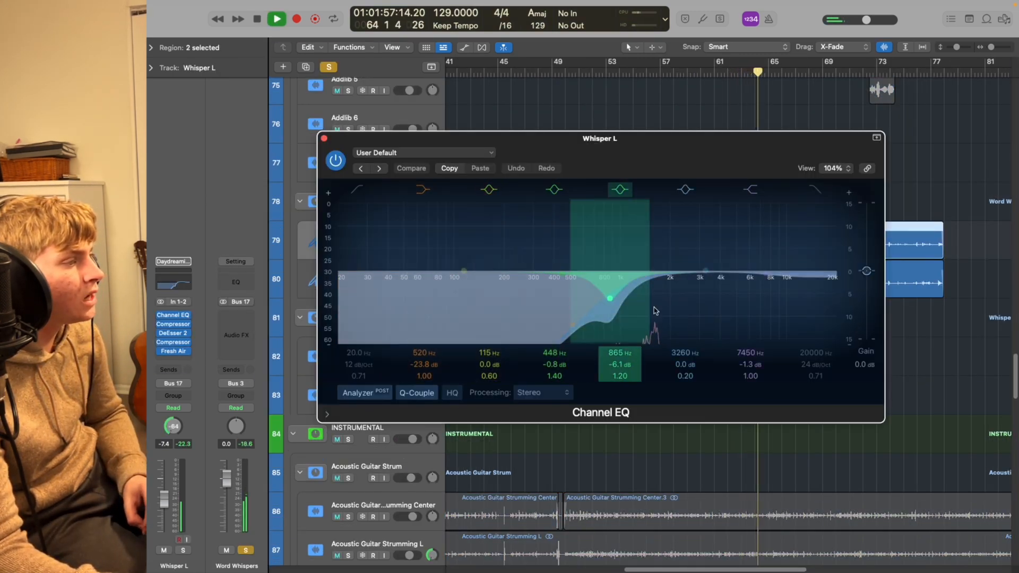
pyautogui.click(324, 138)
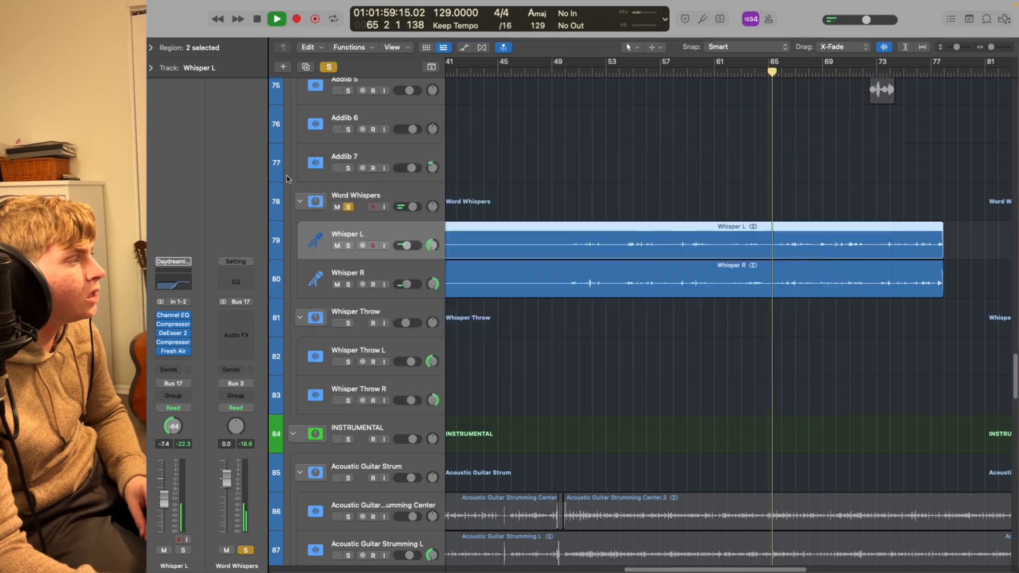
# Open Fresh Air on Whisper L, then inspect the Acoustic Guitar Strum stack's Channel EQ with the playhead at bar 68 and close it.
pyautogui.click(173, 351)
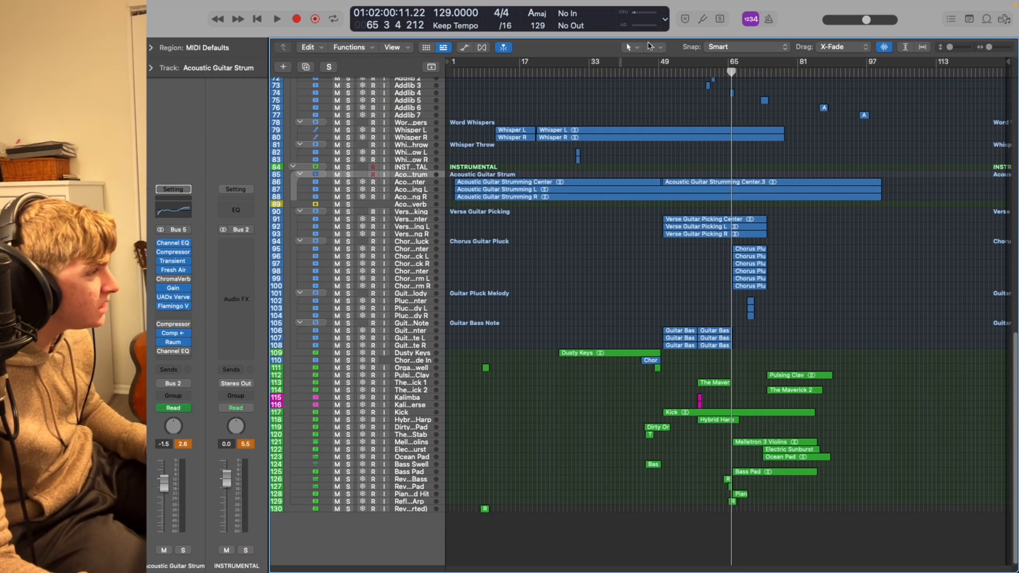
pyautogui.click(740, 68)
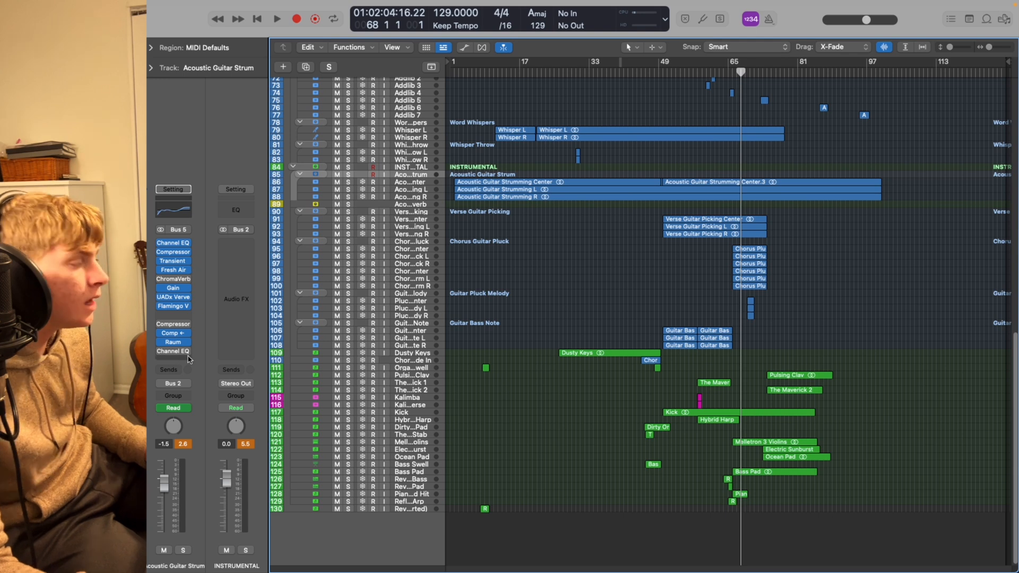
pyautogui.click(177, 214)
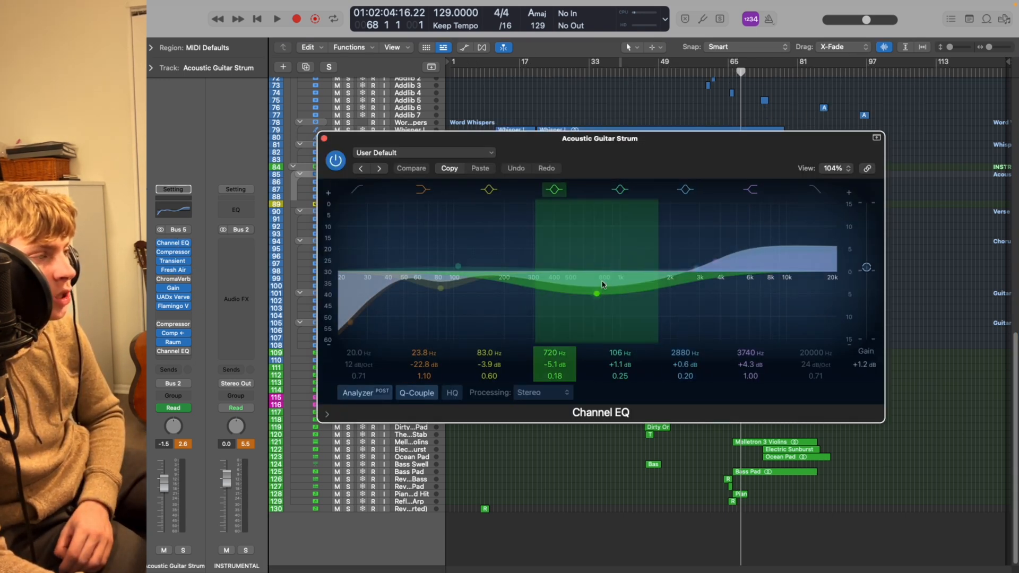
pyautogui.click(323, 140)
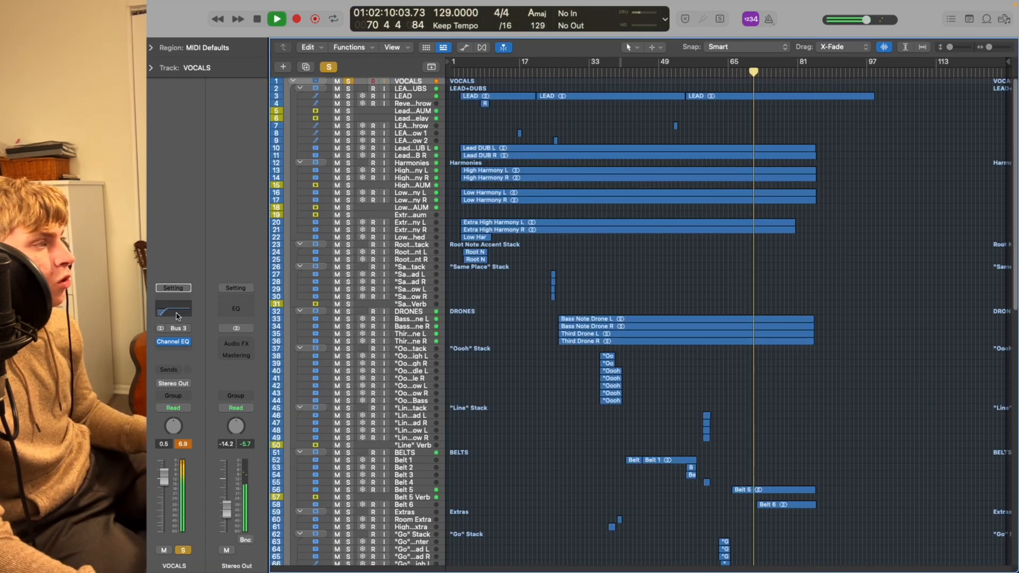
# Inspect the Channel EQ on the soloed VOCALS stack, bypass and re-enable it to compare, then close it and stop playback.
pyautogui.click(176, 313)
pyautogui.press('space')
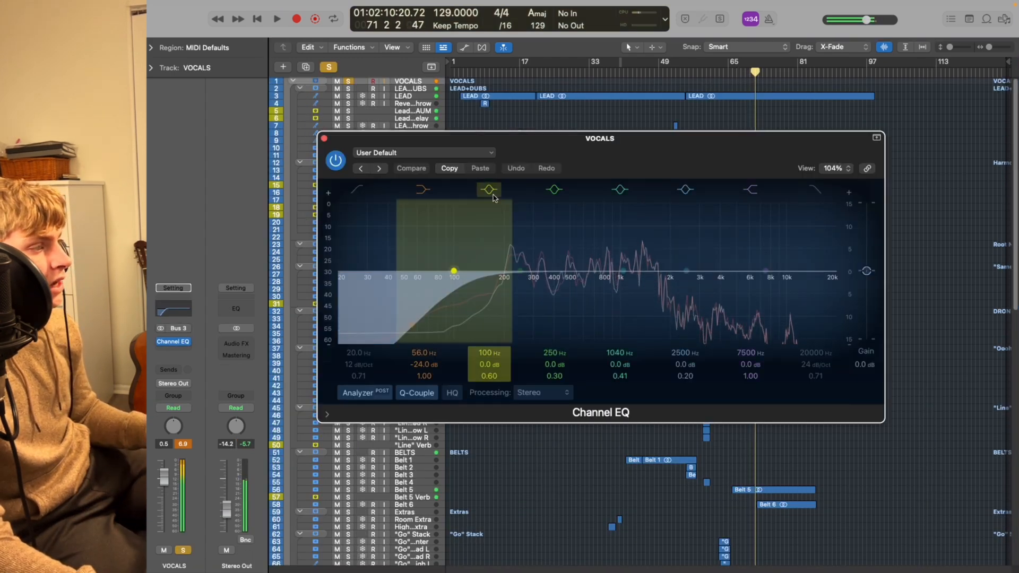
pyautogui.click(339, 165)
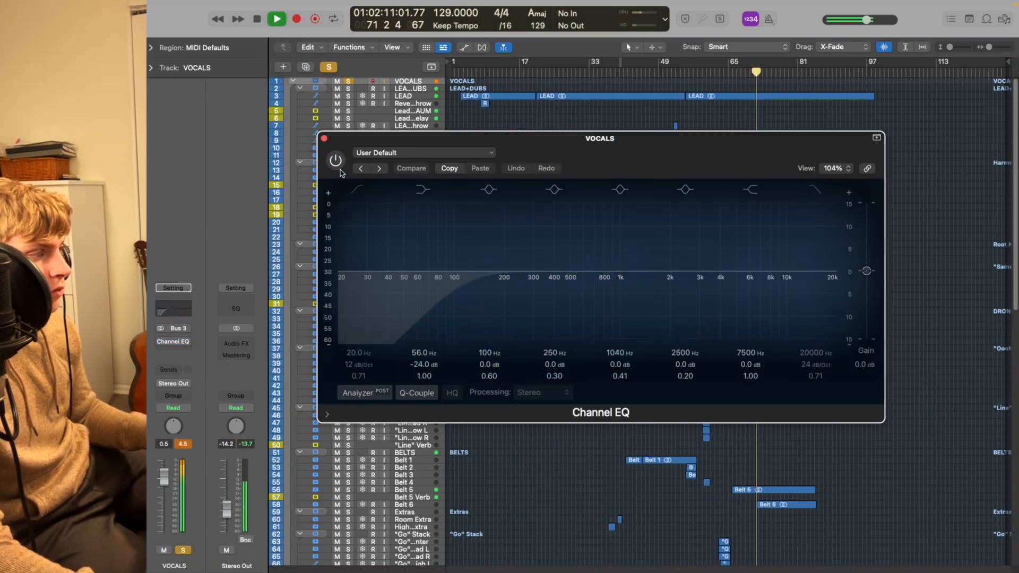
pyautogui.click(335, 160)
pyautogui.click(324, 138)
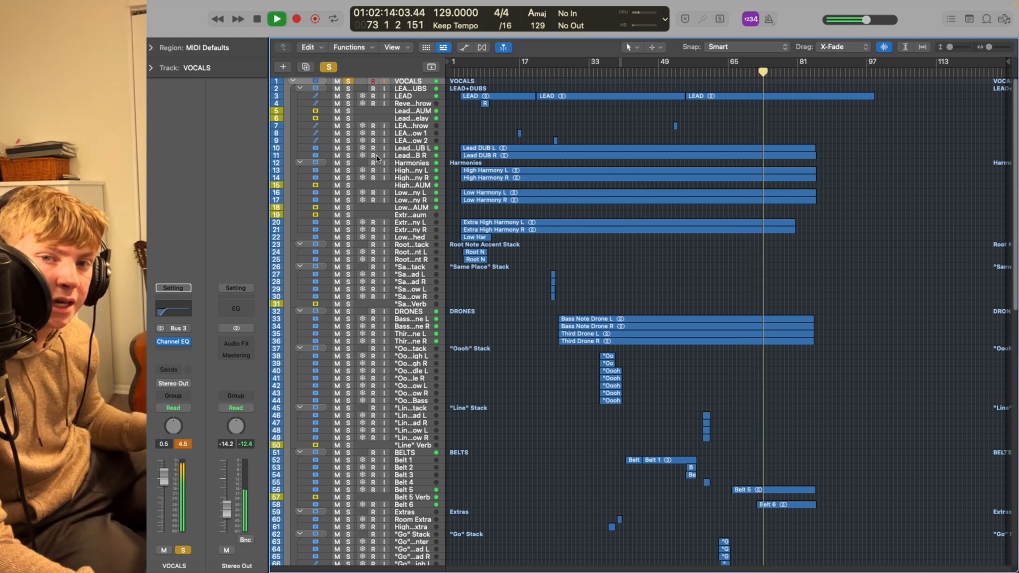
pyautogui.press('space')
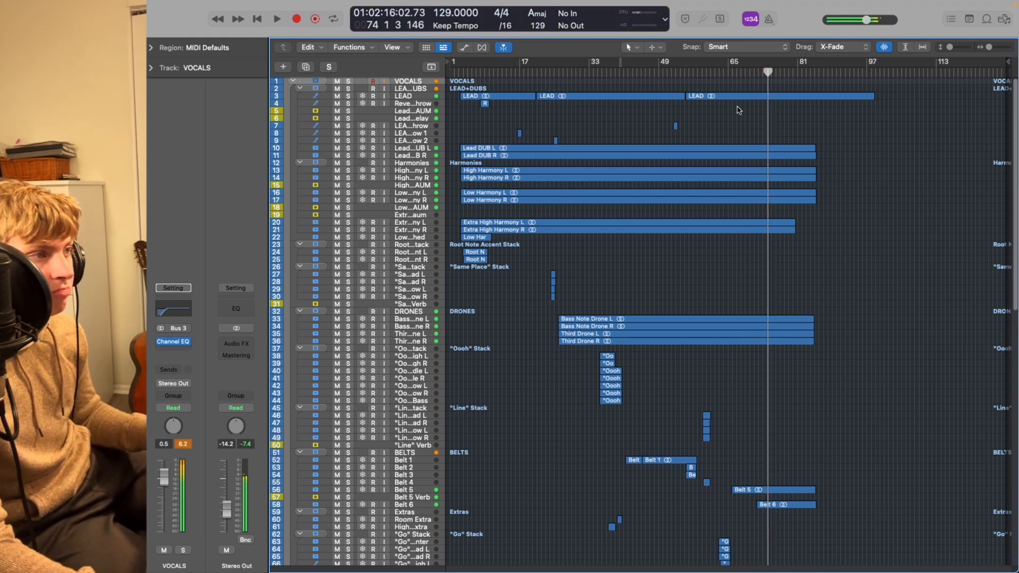
# Solo the Bass Swell track and play it from about bar 46 at a closer zoom.
pyautogui.scroll(-15, 419, 372)
pyautogui.click(419, 464)
pyautogui.press('s')
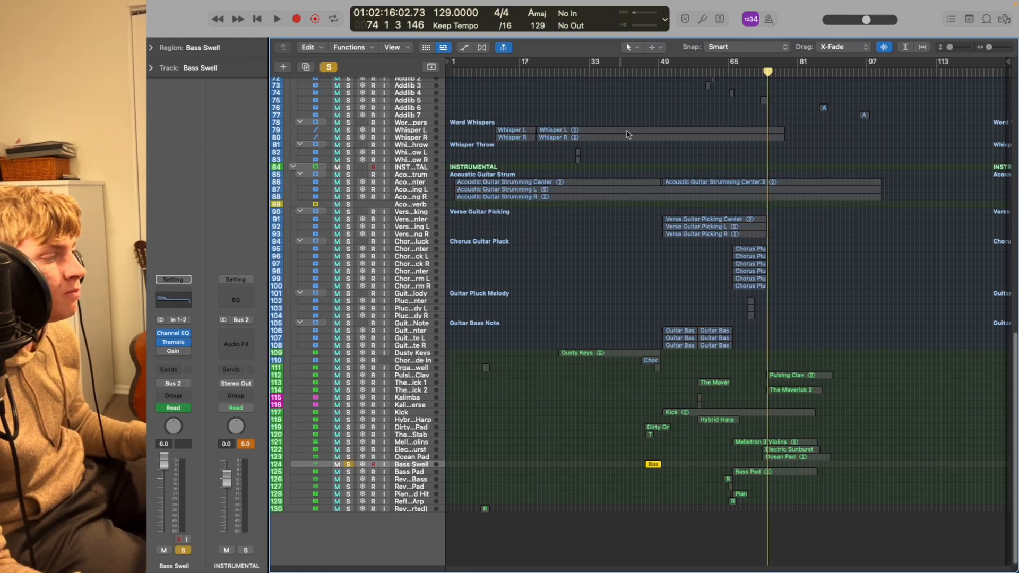
pyautogui.click(652, 69)
pyautogui.press('space')
pyautogui.moveTo(949, 47); pyautogui.dragTo(1002, 42)
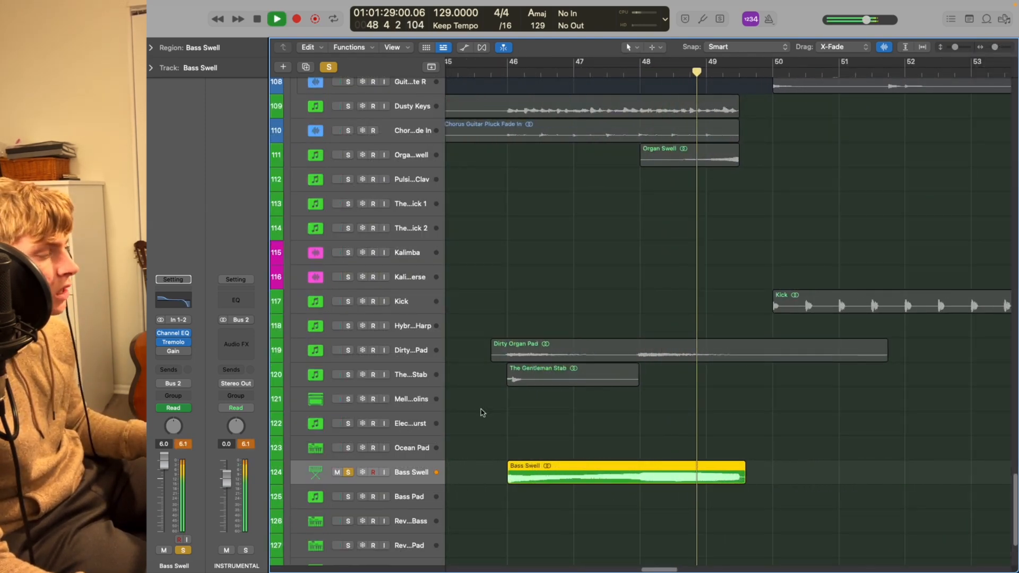
# Show the Bass Swell's High Shelf Freq automation and play the swell while watching its Channel EQ, then close the plug-in and stop.
pyautogui.press('a')
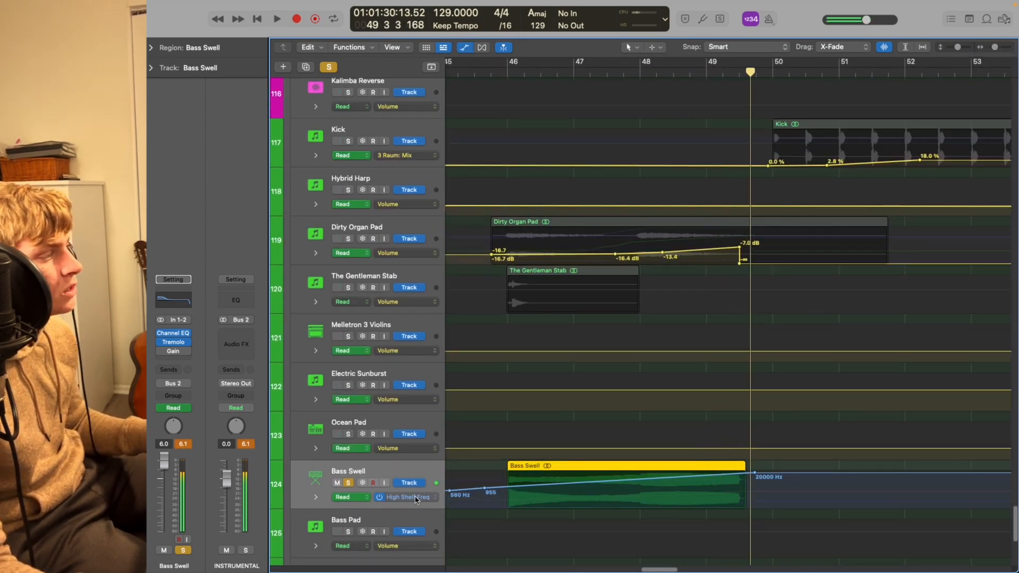
pyautogui.click(379, 496)
pyautogui.click(498, 70)
pyautogui.press('space')
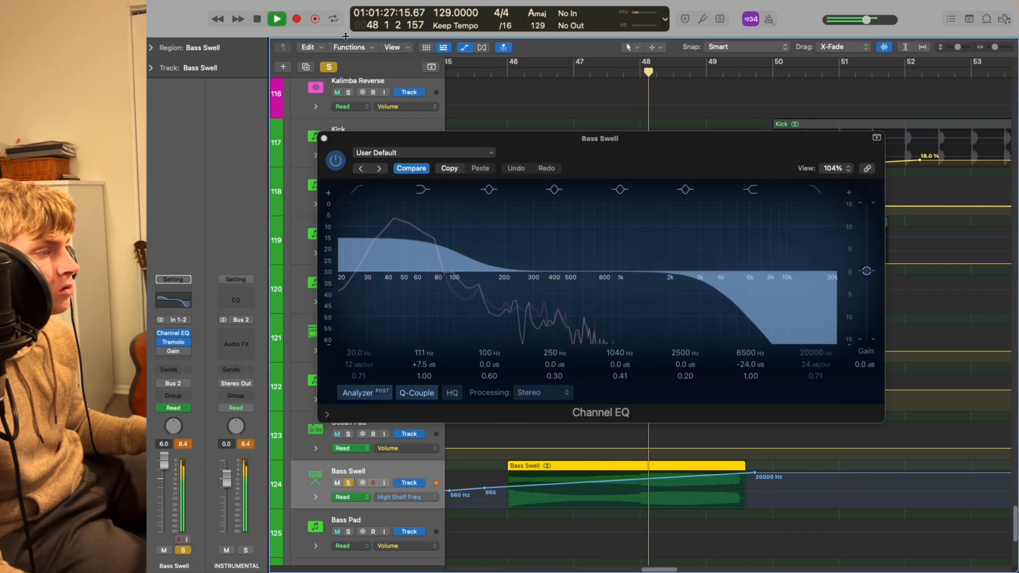
pyautogui.click(324, 140)
pyautogui.click(324, 139)
pyautogui.press('space')
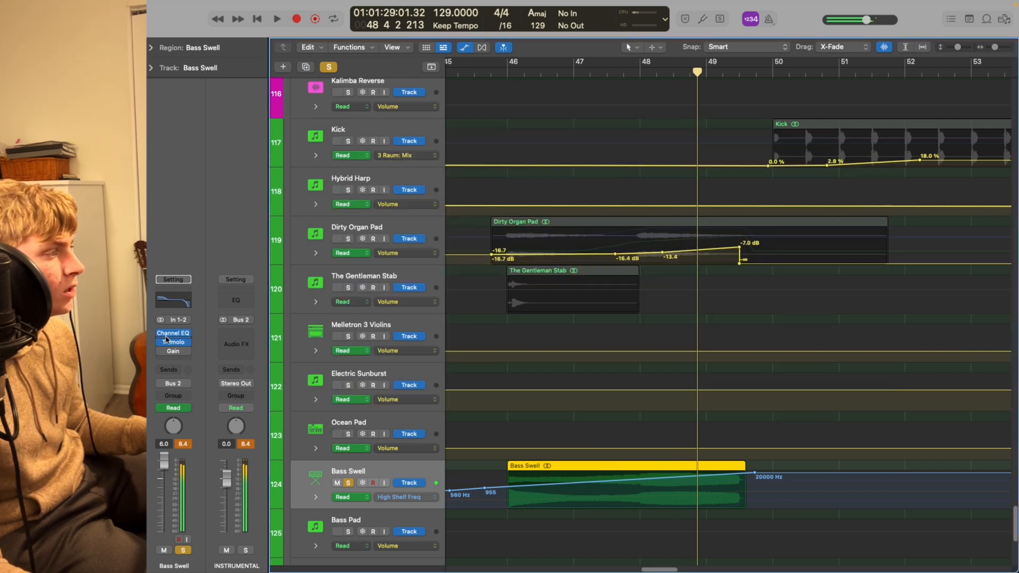
# Display the Bass Swell's Tremolo Rate automation and play the soloed swell from about bar 46.
pyautogui.click(403, 496)
pyautogui.click(583, 527)
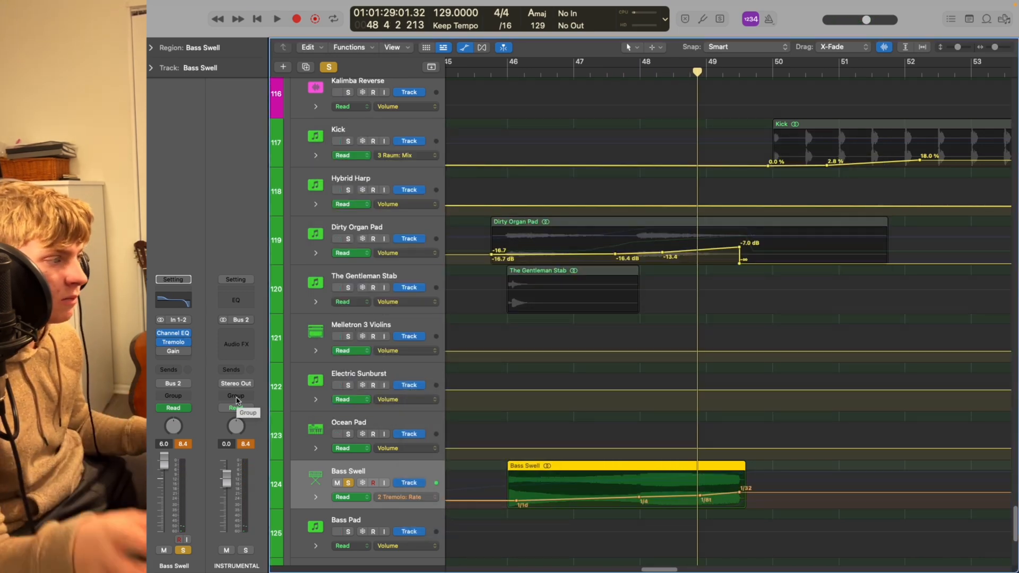
pyautogui.click(489, 69)
pyautogui.press('space')
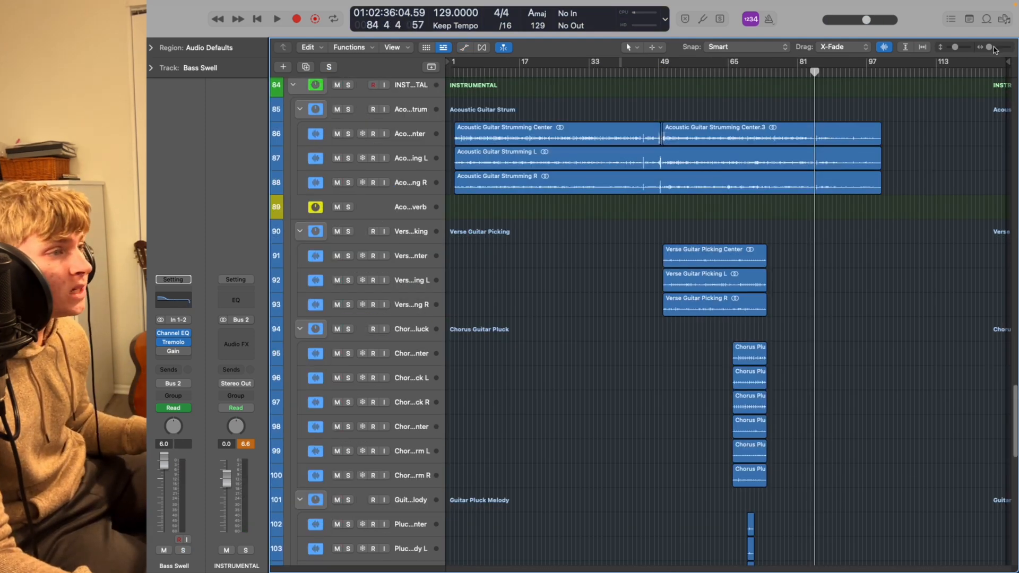
pyautogui.moveTo(956, 47); pyautogui.dragTo(785, 69)
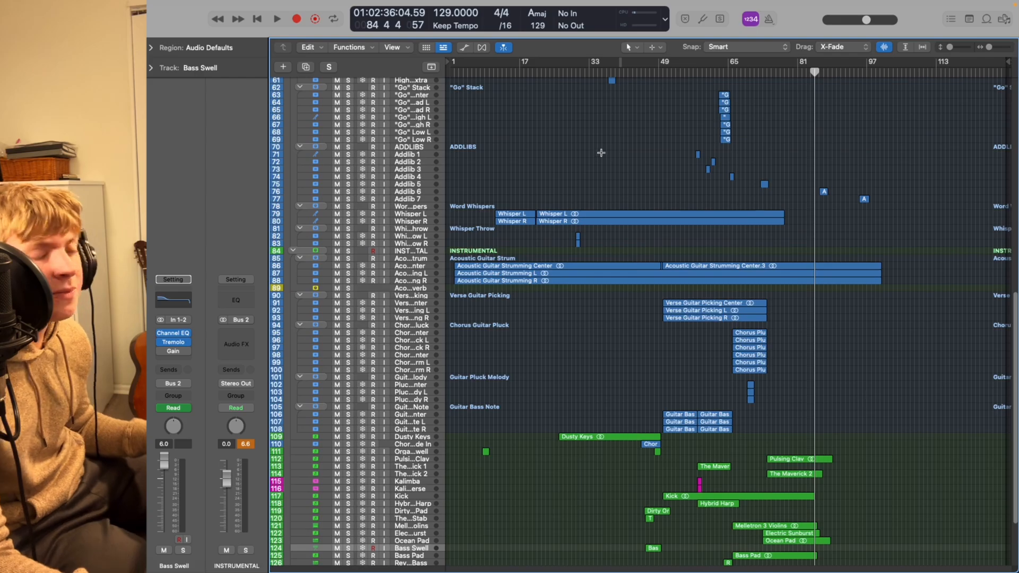
pyautogui.scroll(10, 632, 151)
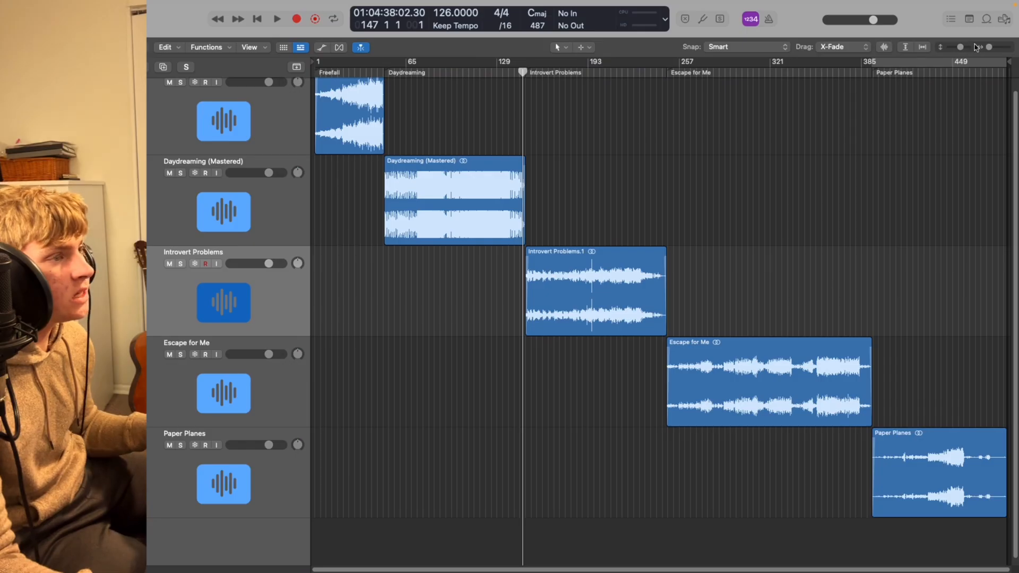
pyautogui.click(993, 49)
pyautogui.click(988, 46)
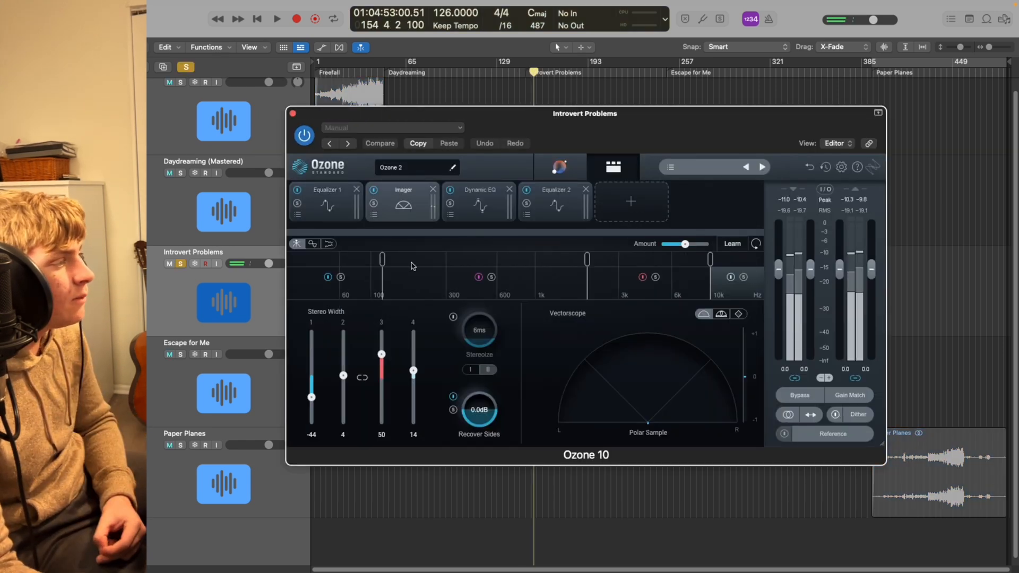
# Play the soloed Introvert Problems master through Ozone 10's Imager, soloing the second, third and fourth frequency bands to compare their stereo width.
pyautogui.press('space')
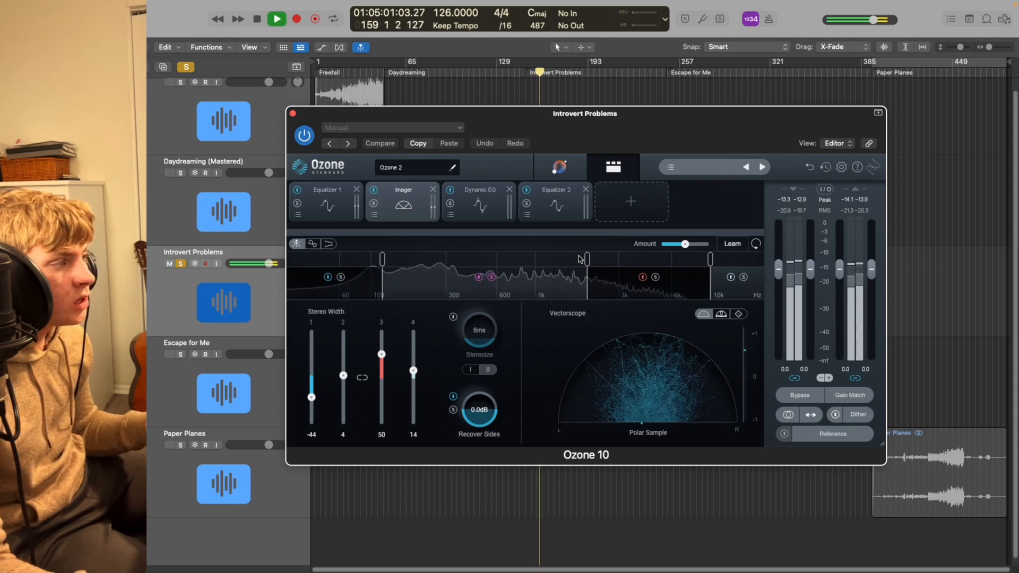
pyautogui.press('space')
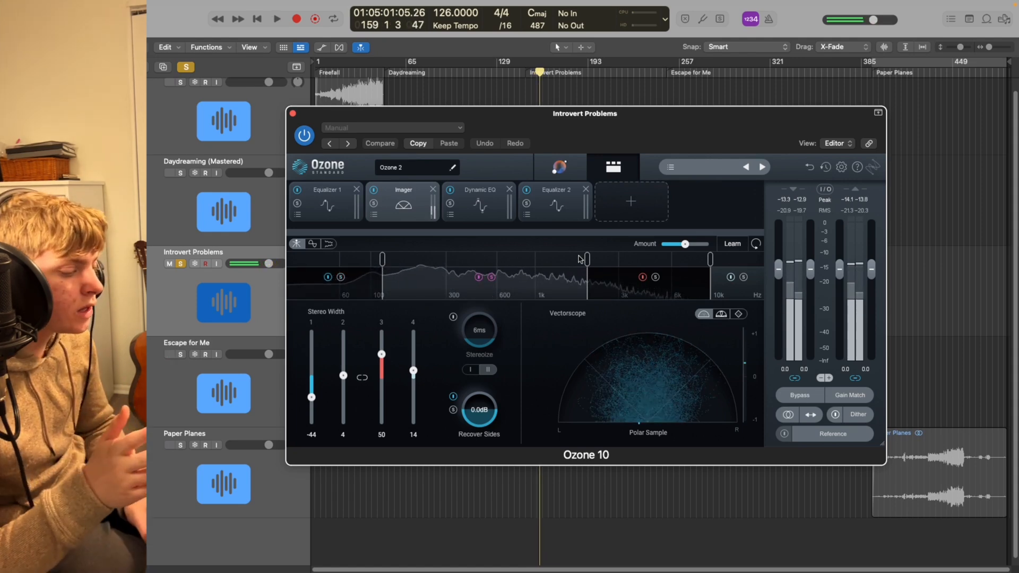
pyautogui.click(655, 277)
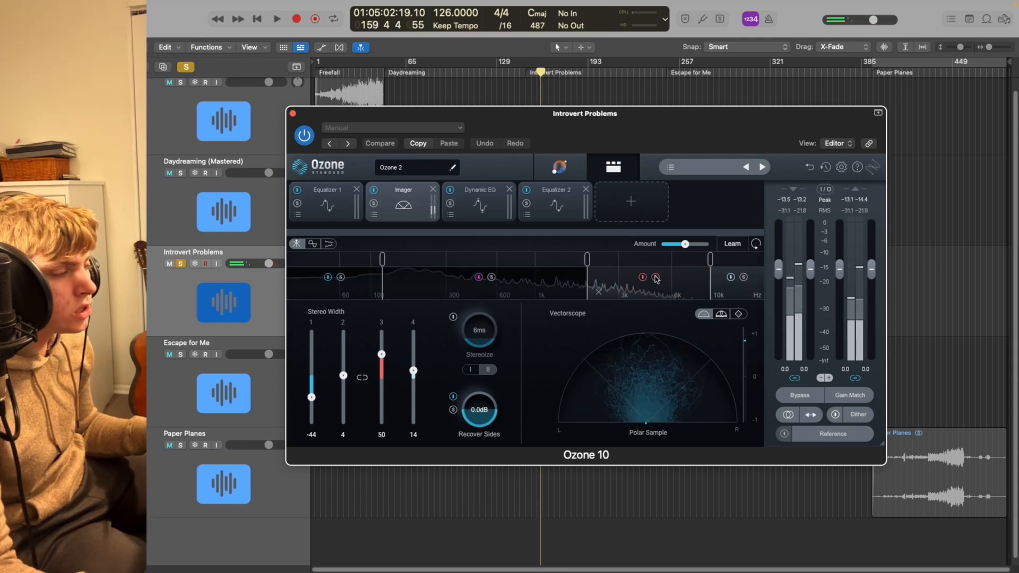
pyautogui.press('space')
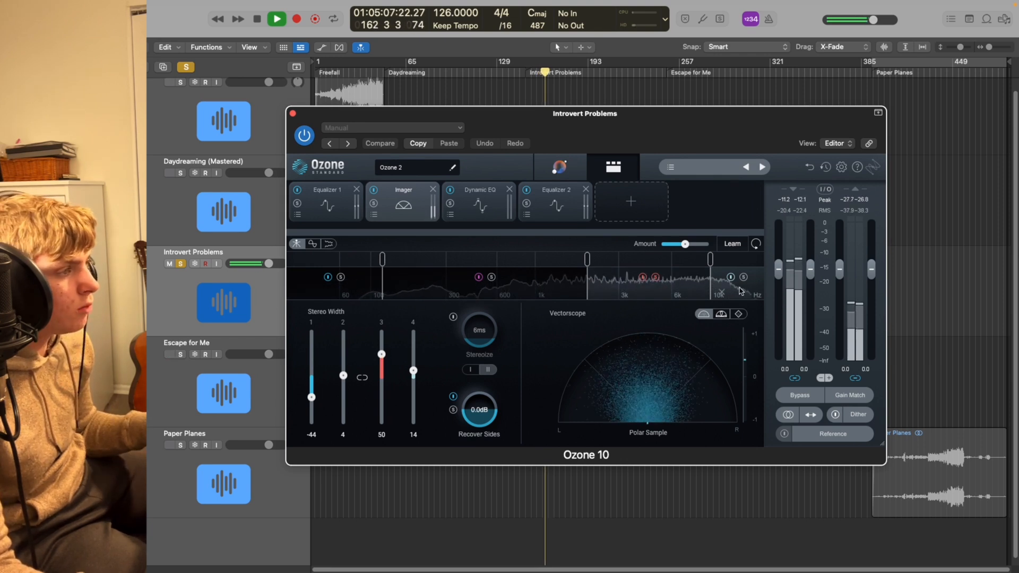
pyautogui.press('space')
pyautogui.press('space')
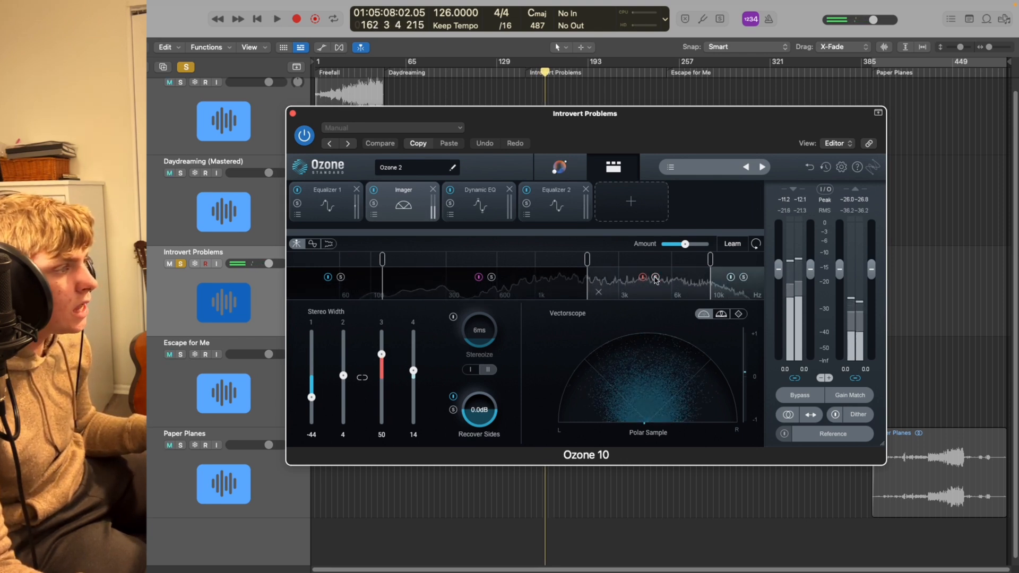
pyautogui.press('space')
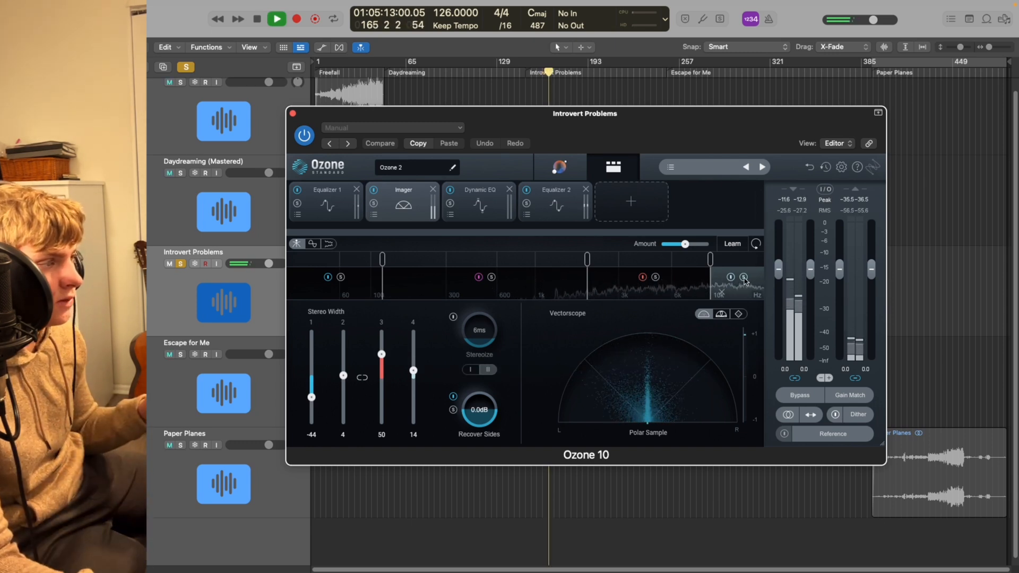
pyautogui.press('space')
# Play the master while inspecting Ozone's Dynamic EQ module, then view the Equalizer 2 module.
pyautogui.click(499, 217)
pyautogui.press('space')
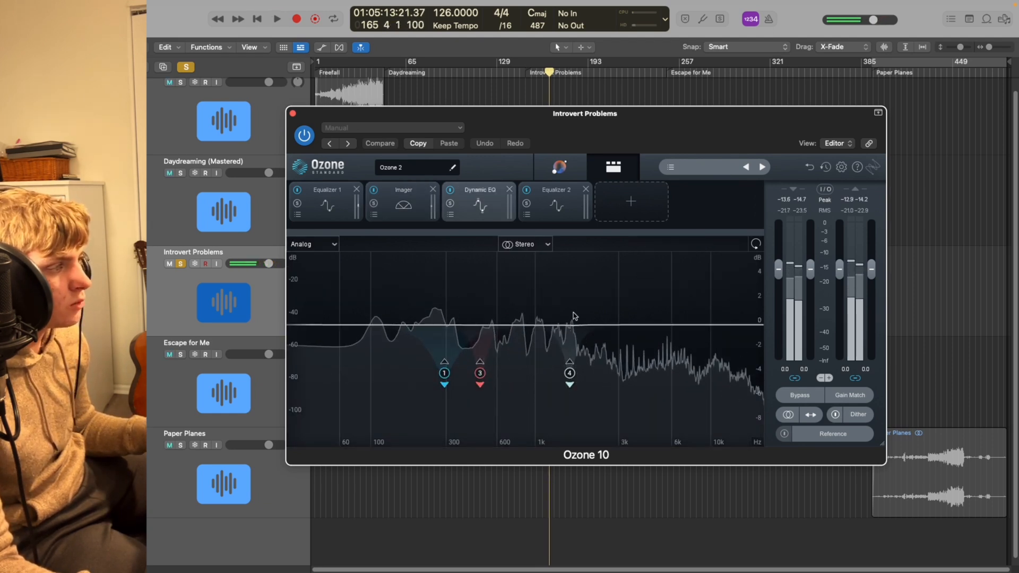
pyautogui.click(556, 204)
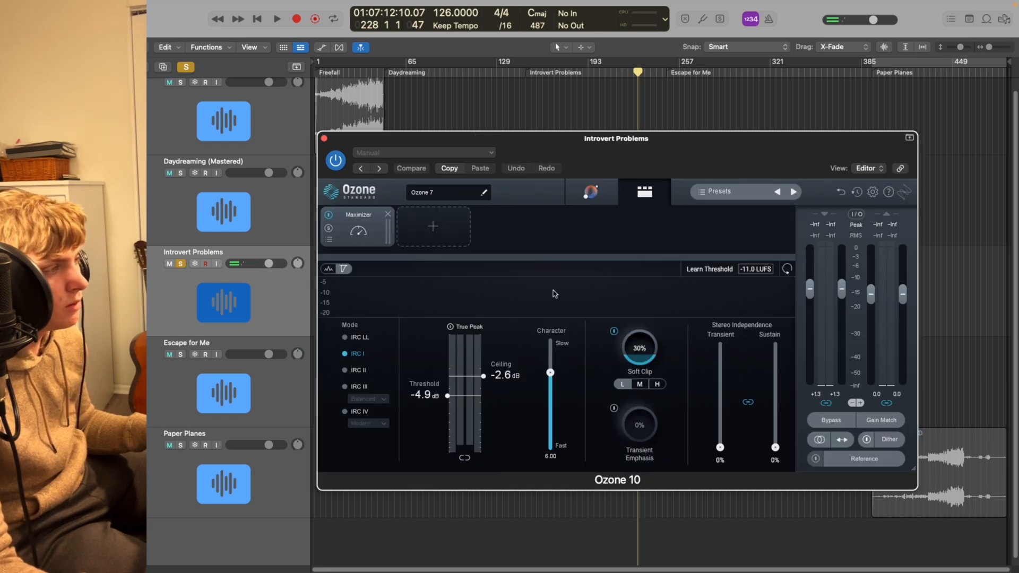
# Play the end of Introvert Problems through the Ozone 10 Maximizer, close the plug-in and stop playback.
pyautogui.press('space')
pyautogui.click(324, 138)
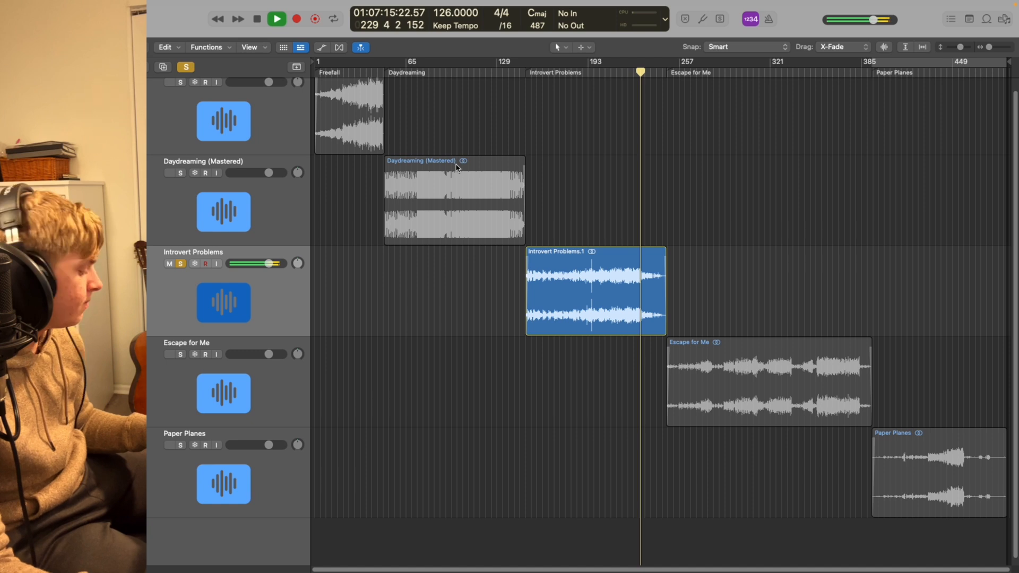
pyautogui.press('space')
pyautogui.press('super+a')
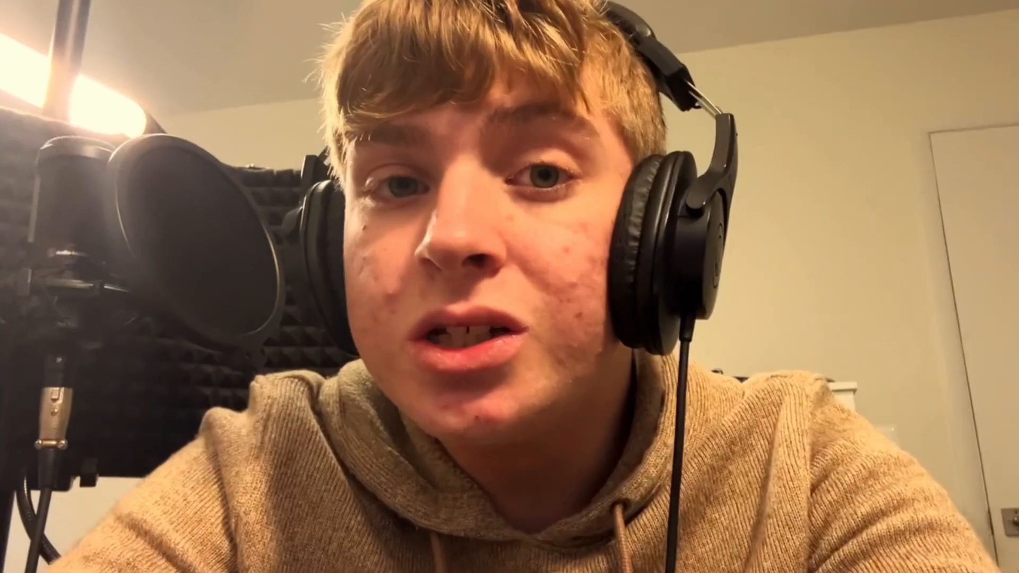